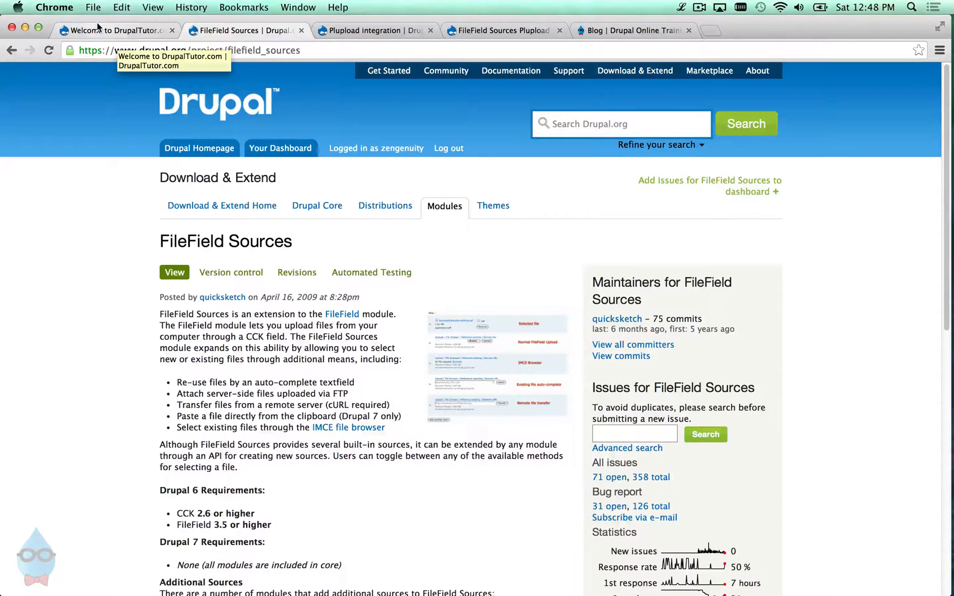
- Switch to the browser tab showing the local DrupalTutor.com welcome page
left_click(102, 29)
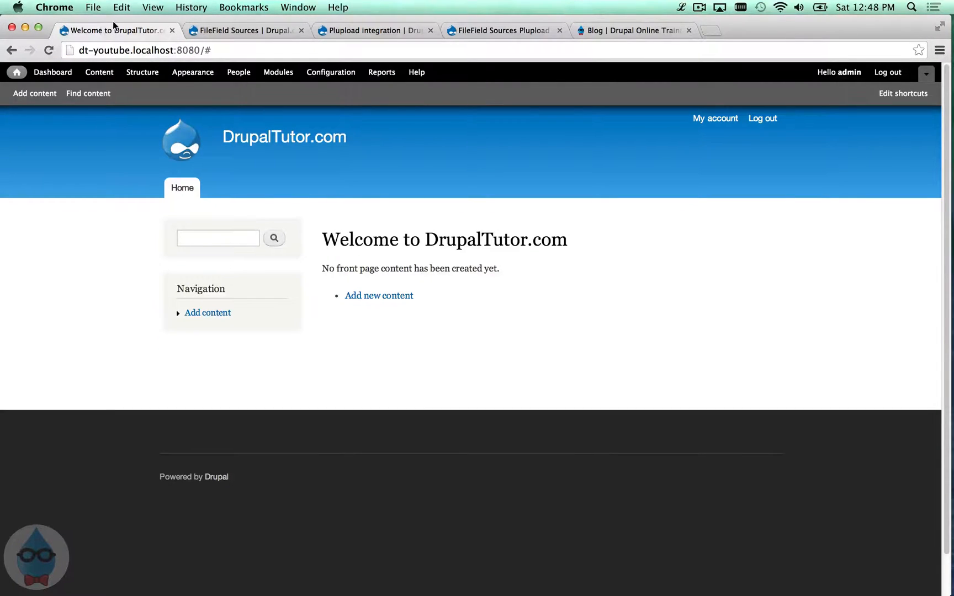
- Create a new Article and upload IMG_7647.jpg into its Image field
left_click(55, 99)
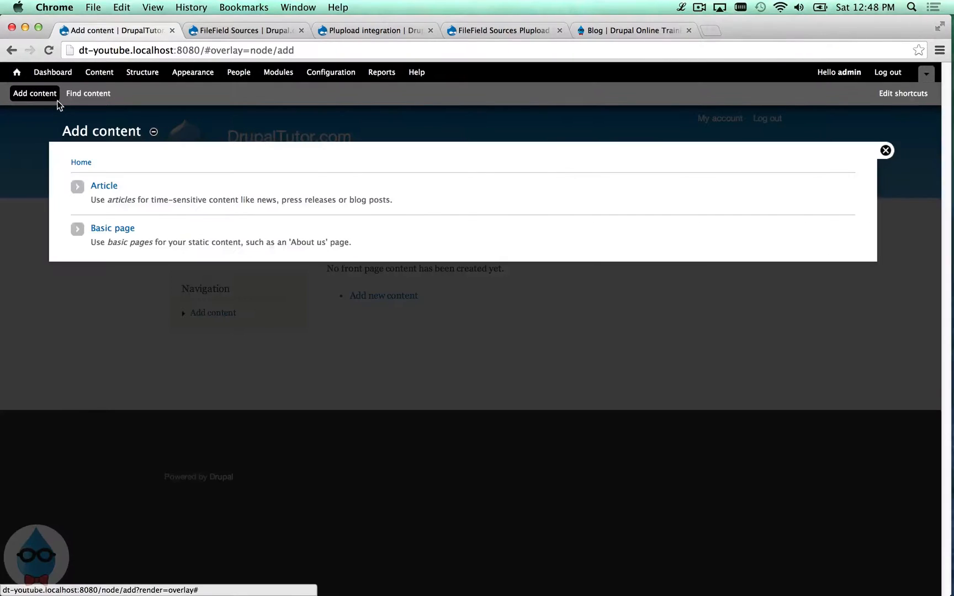
left_click(105, 186)
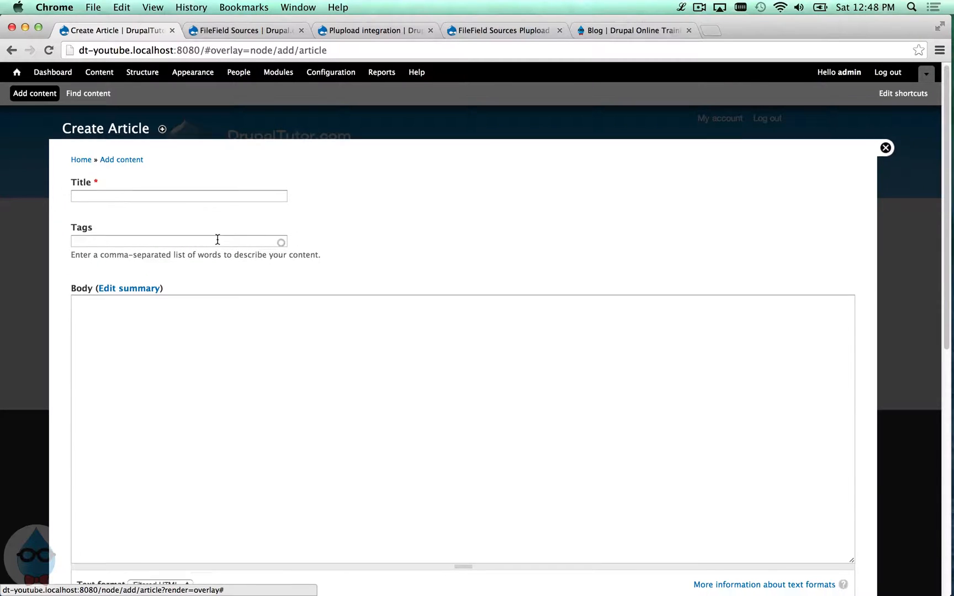
scroll(236, 255, "down", 5)
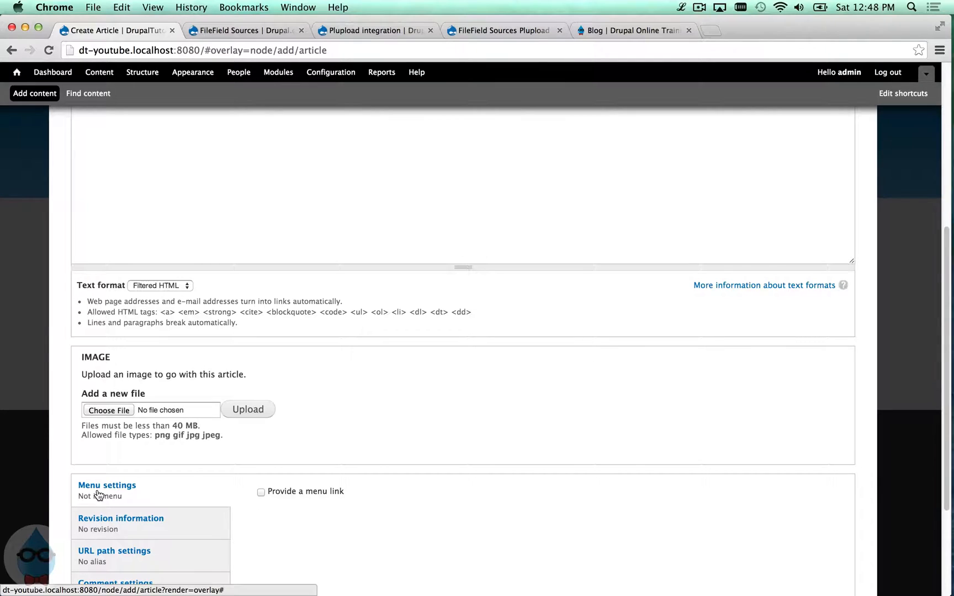
left_click(125, 411)
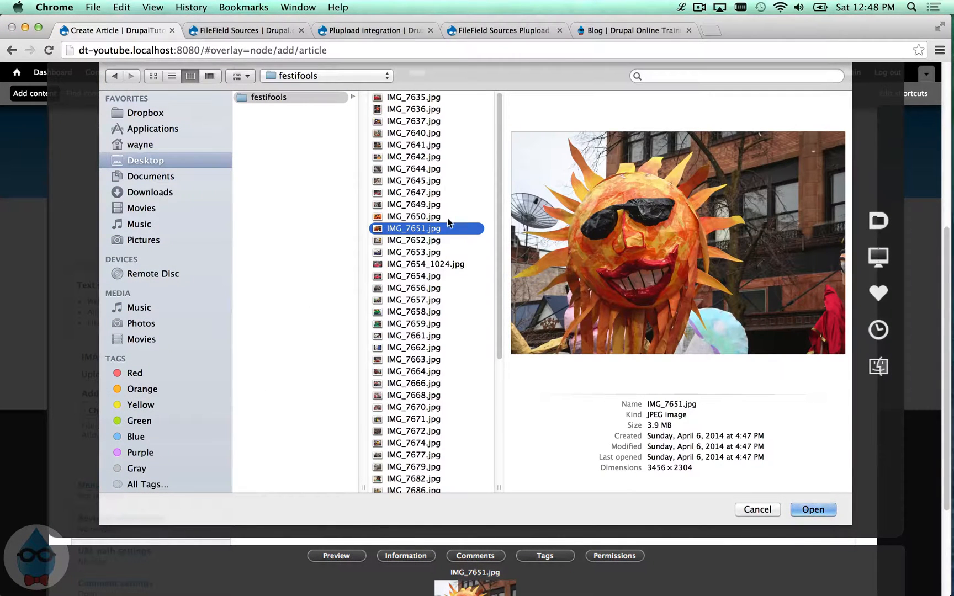
left_click(413, 169)
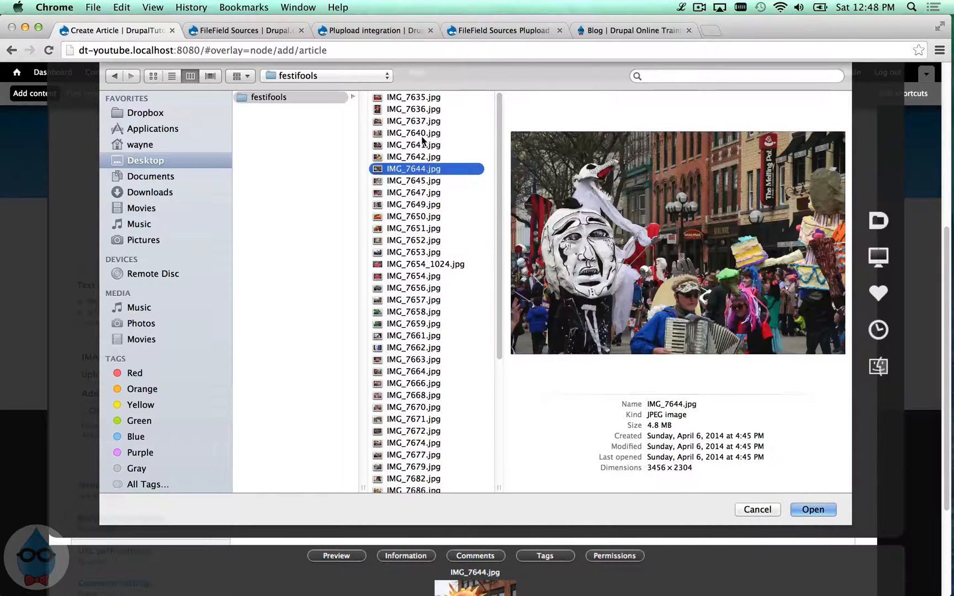
left_click(414, 133)
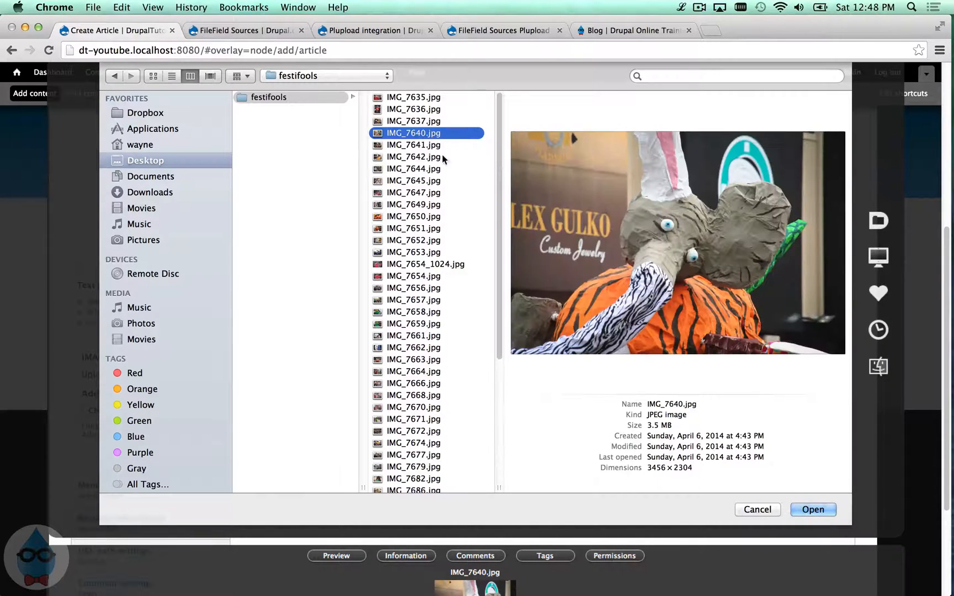
left_click(424, 194)
left_click(809, 511)
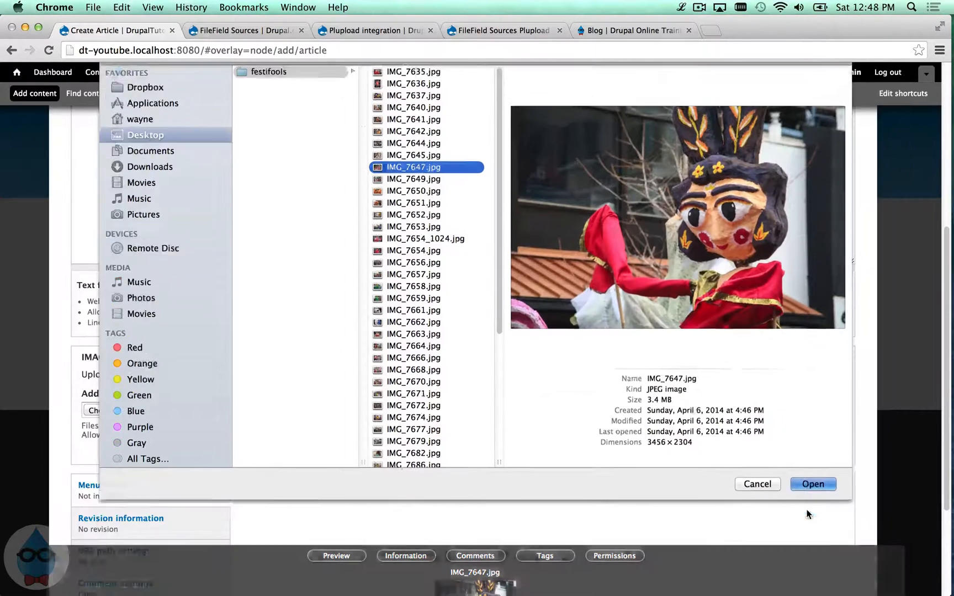
left_click(250, 408)
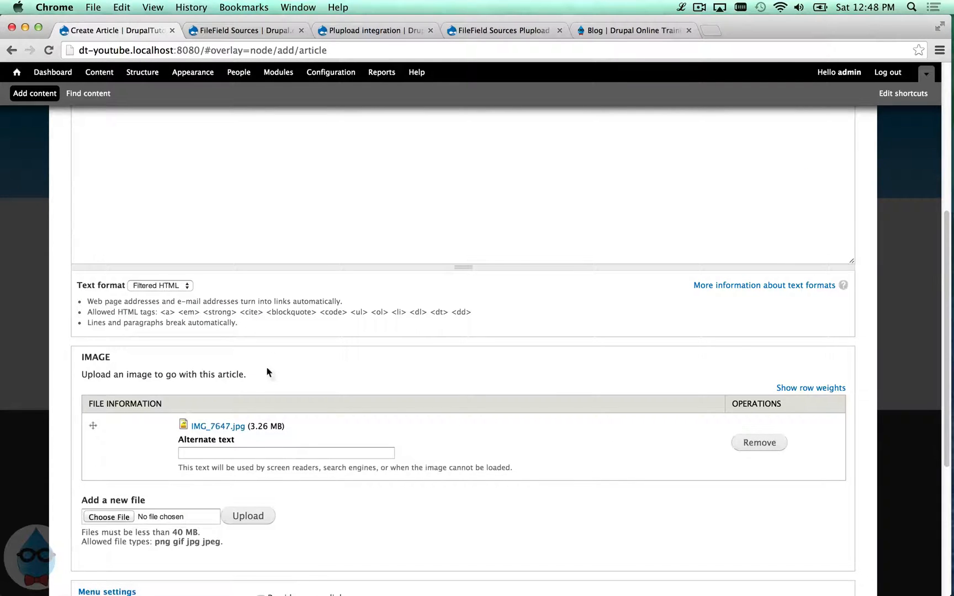
scroll(144, 497, "down", 3)
- Upload IMG_7650.jpg as a second article image, then close the Create Article overlay
left_click(113, 417)
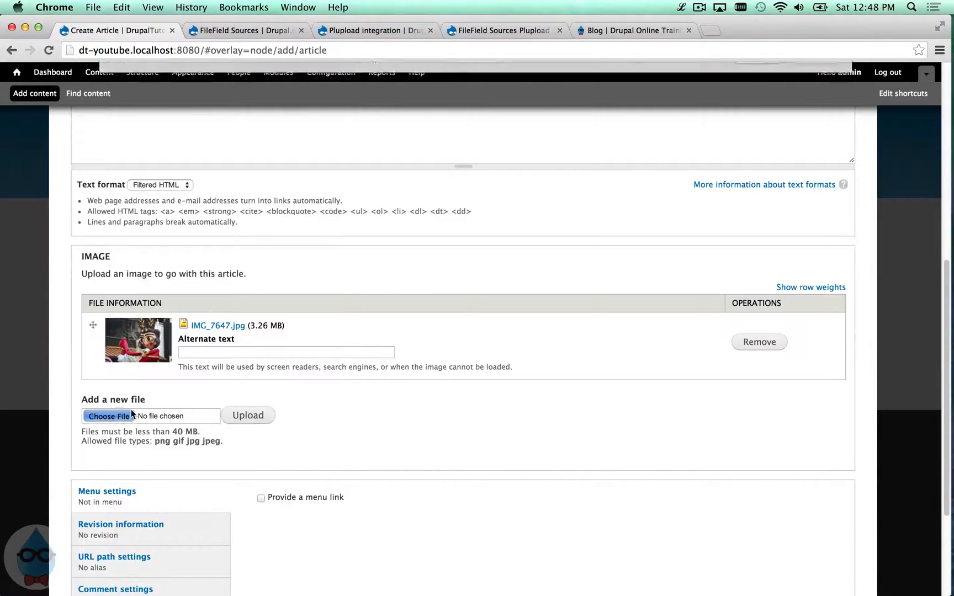
left_click(427, 217)
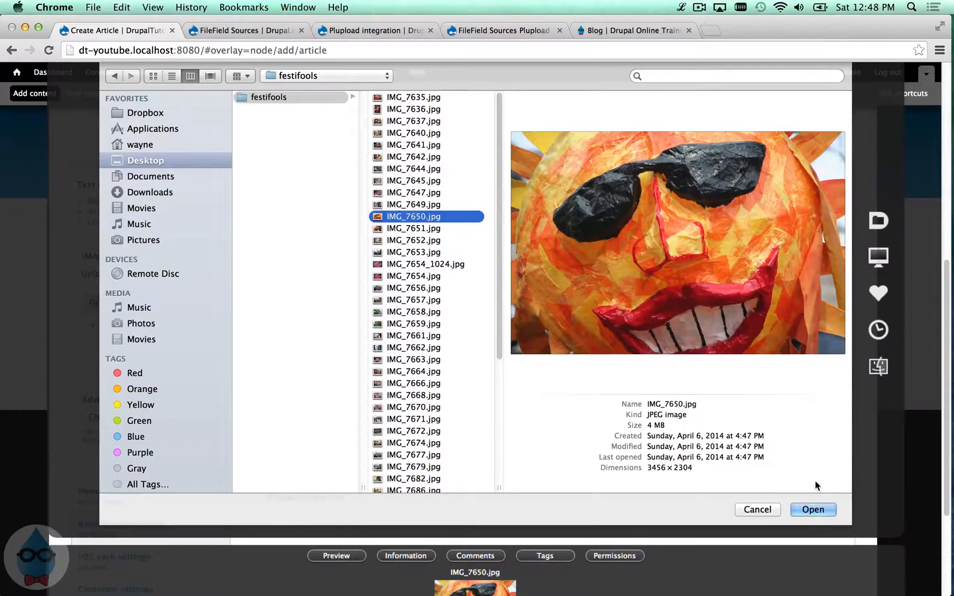
left_click(816, 511)
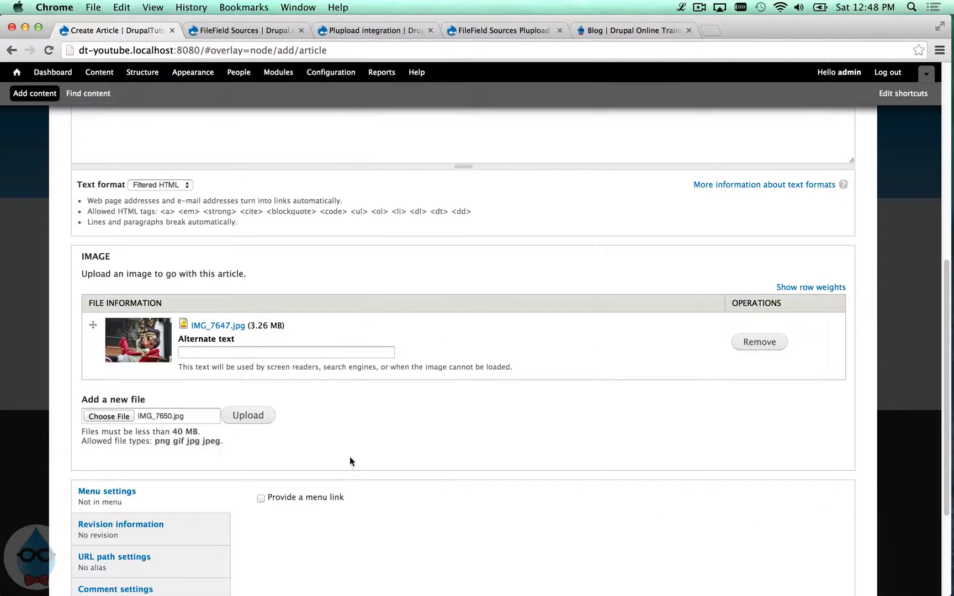
left_click(258, 421)
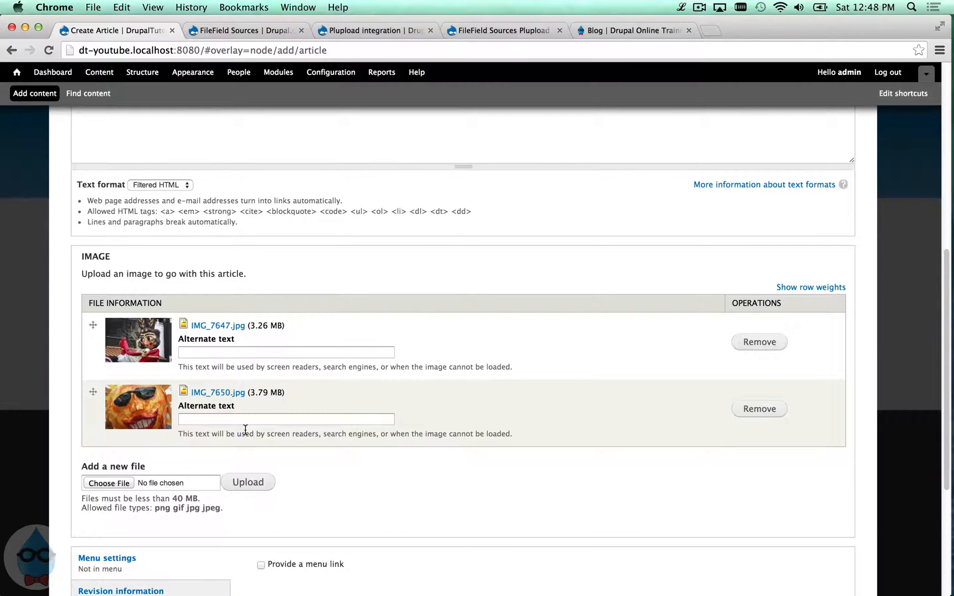
scroll(245, 430, "up", 10)
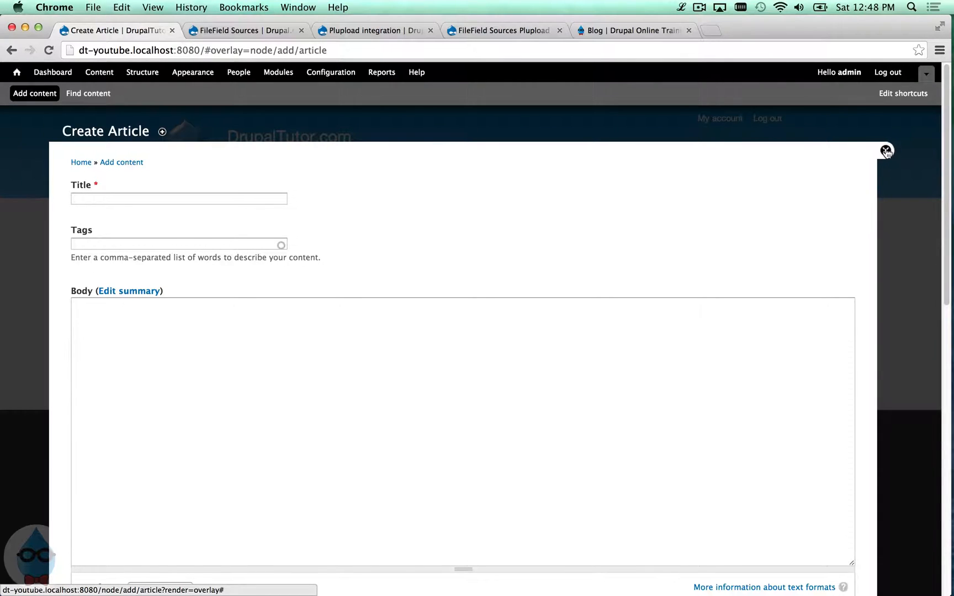
left_click(883, 151)
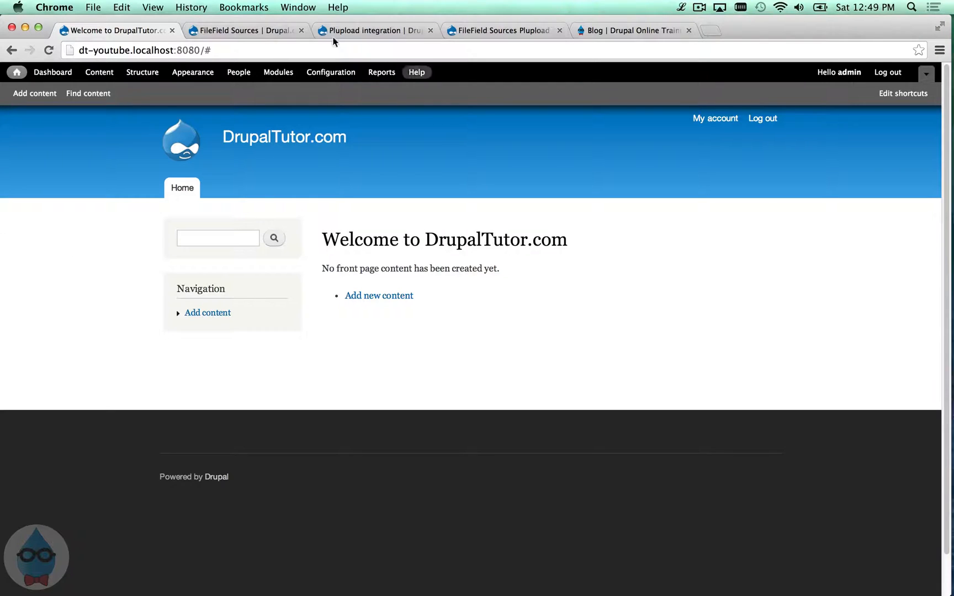
- Browse the Plupload integration and FileField Sources Plupload project pages, ending on FileField Sources
left_click(267, 29)
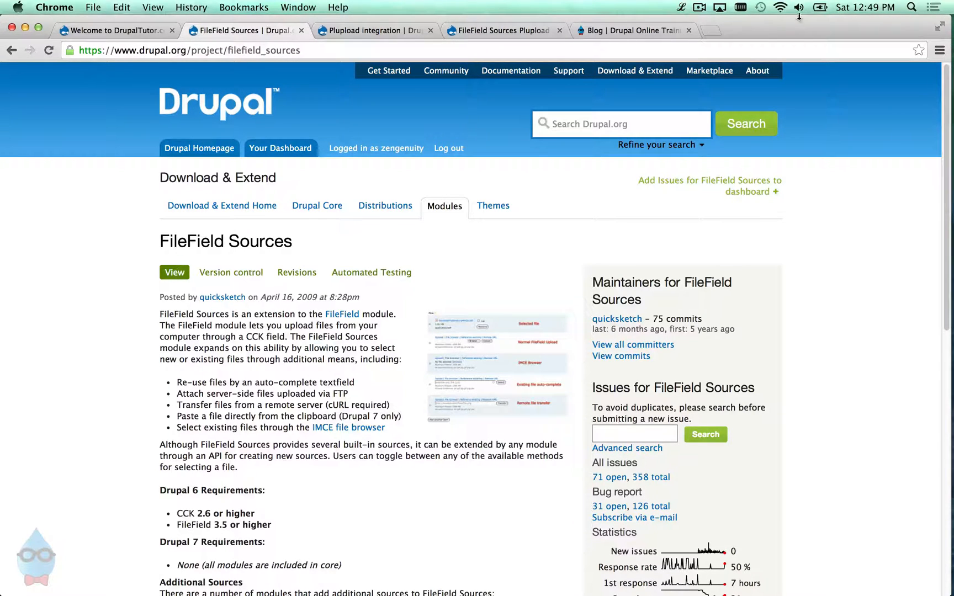
left_click(390, 31)
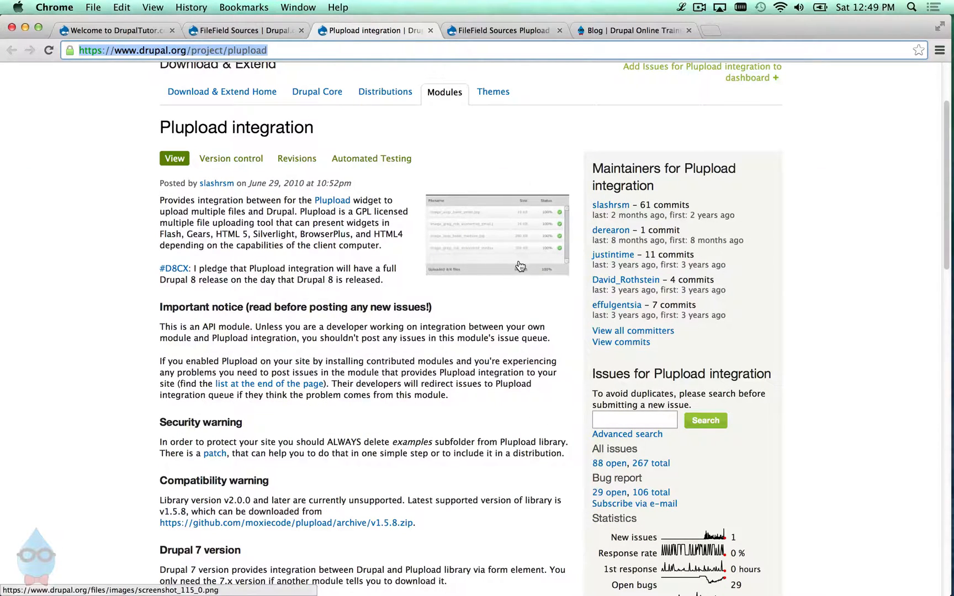
left_click(503, 31)
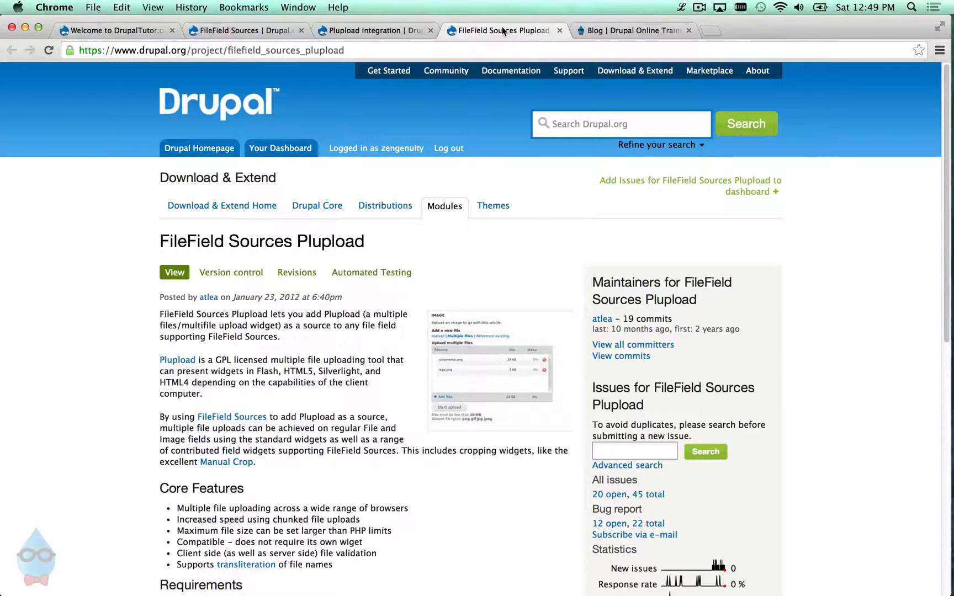
left_click(224, 34)
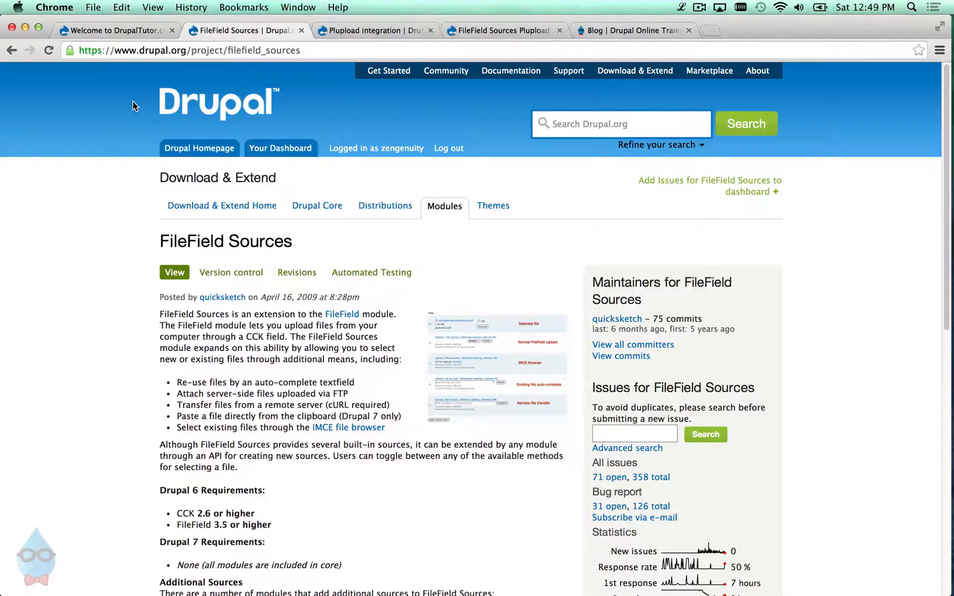
- Copy the download link of the FileField Sources 7.x-1.9 tar.gz release
scroll(265, 259, "down", 6)
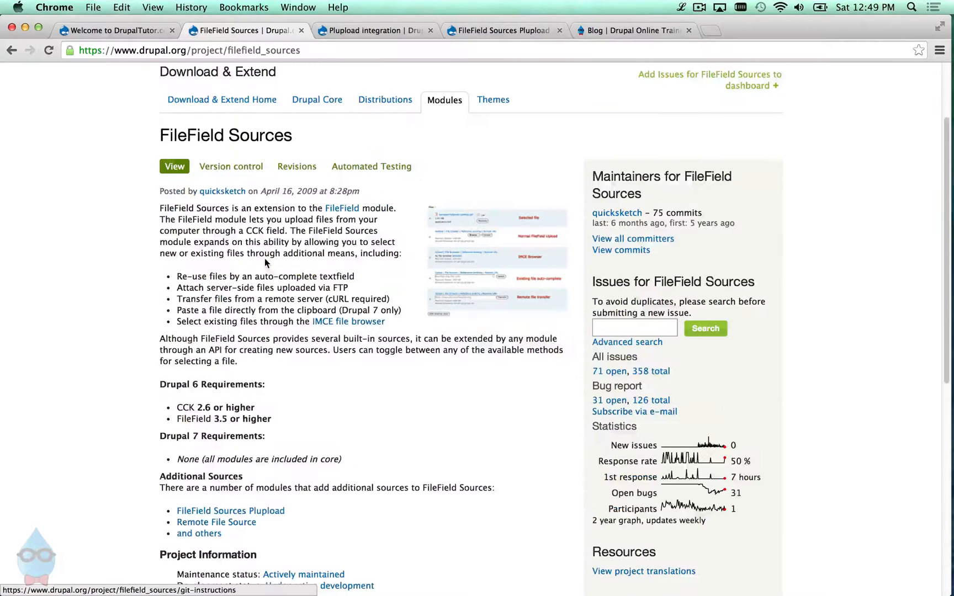
scroll(267, 267, "down", 2)
right_click(282, 356)
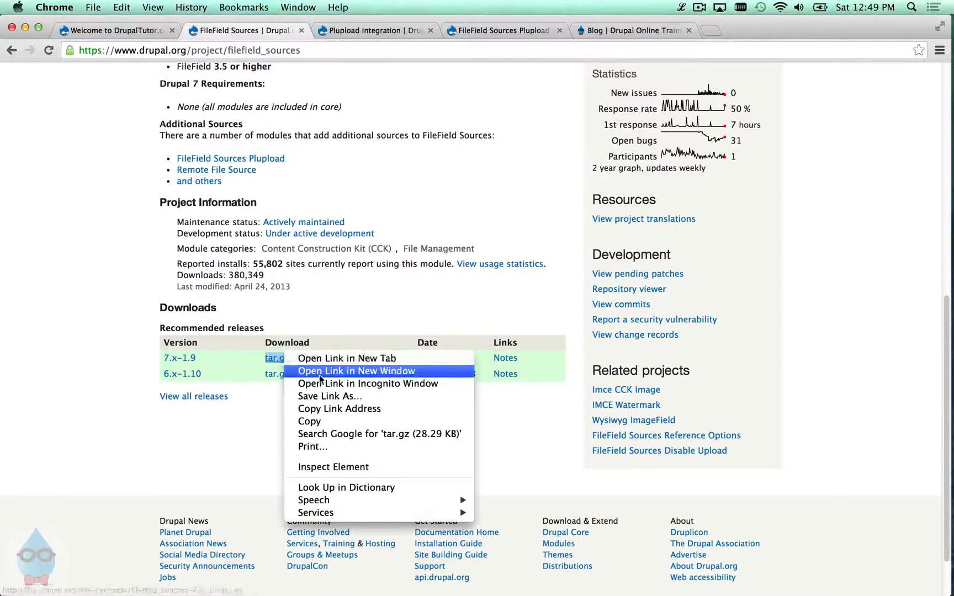
left_click(362, 411)
- Install FileField Sources on the local site by pasting that URL into Install new module
left_click(141, 29)
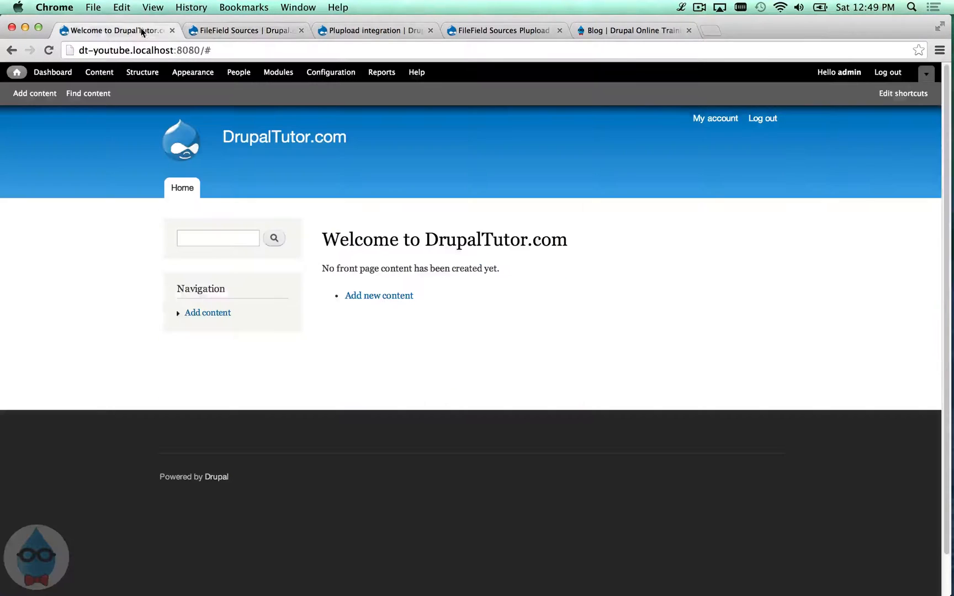
left_click(278, 77)
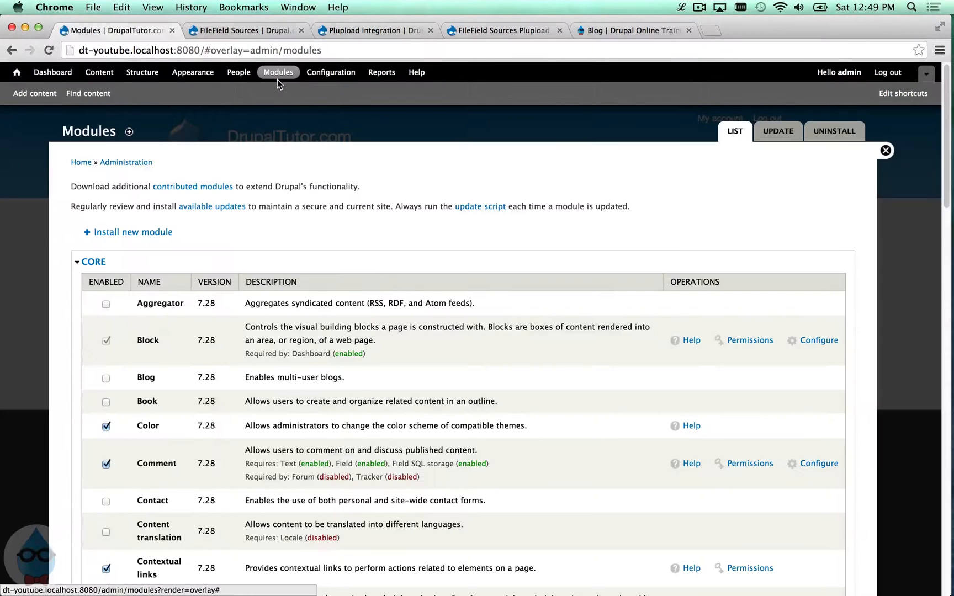
left_click(129, 232)
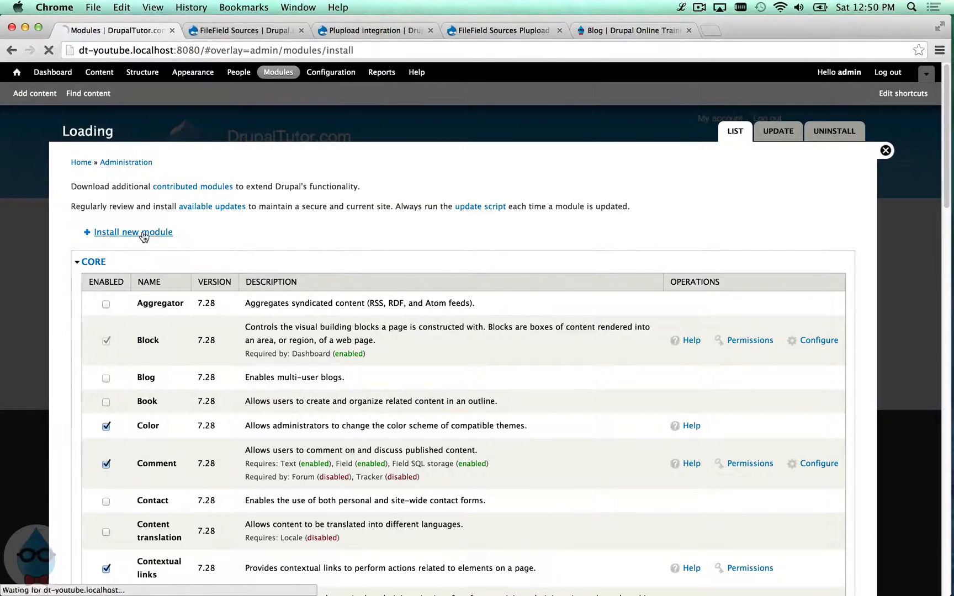
left_click(196, 233)
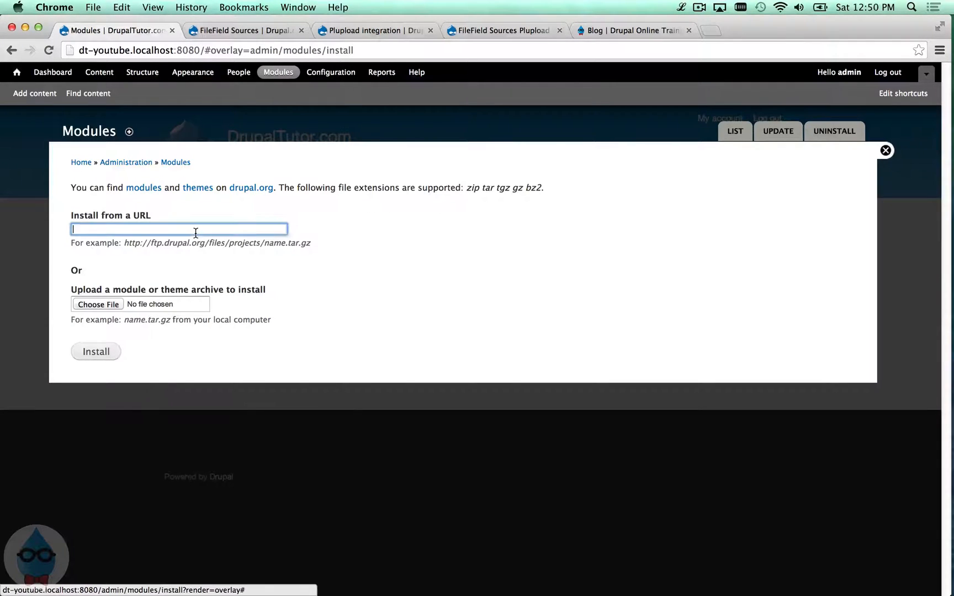
right_click(195, 233)
left_click(243, 311)
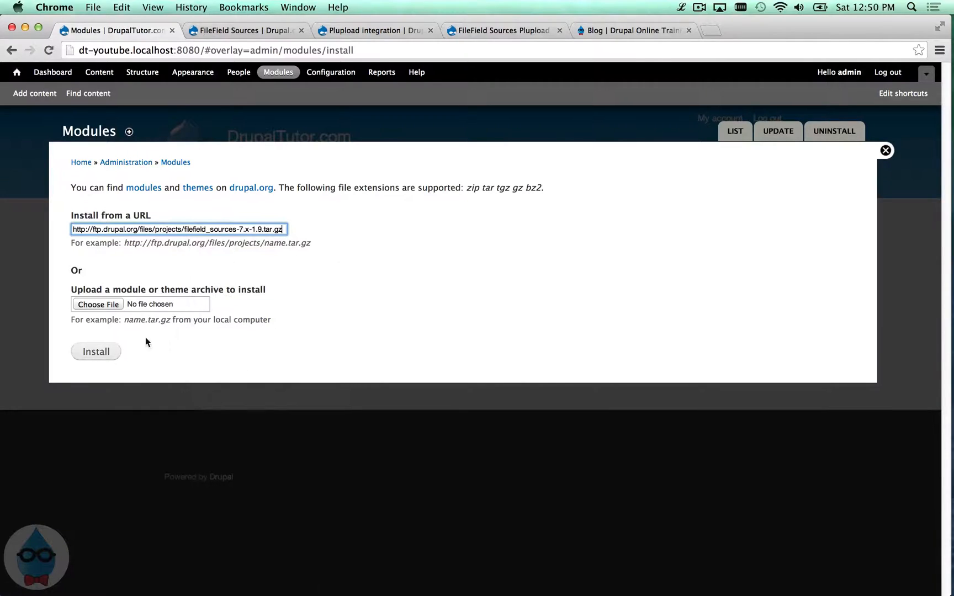
left_click(107, 353)
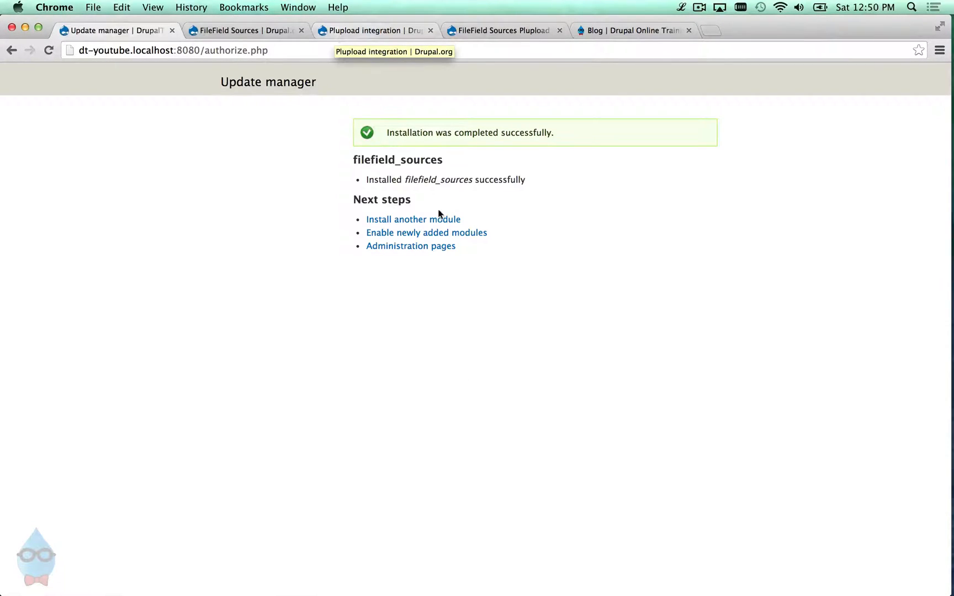
left_click(436, 219)
- Install Plupload integration 7.x-1.6 on the site from its copied tar.gz download URL
left_click(332, 31)
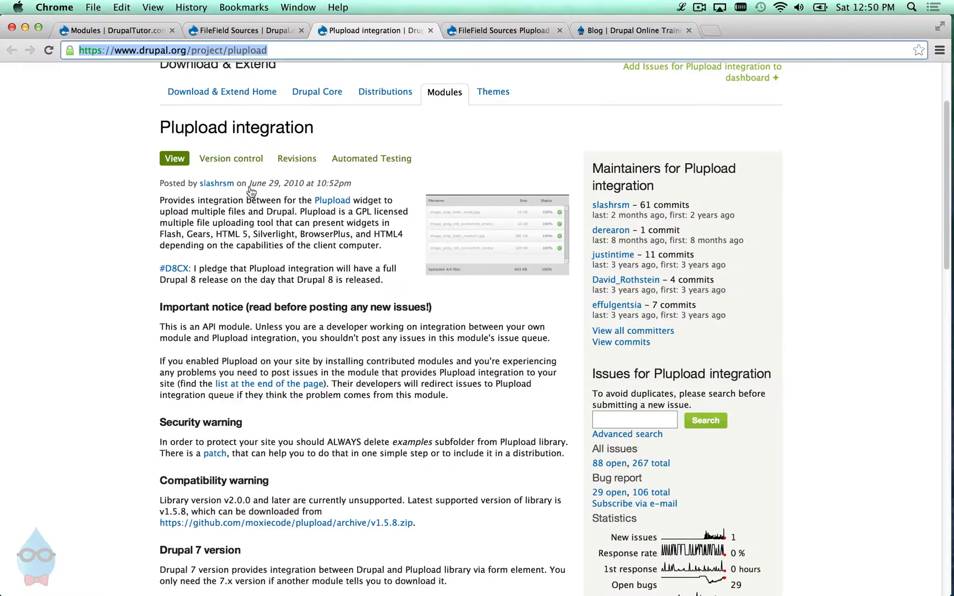
scroll(272, 279, "down", 3)
scroll(272, 279, "down", 15)
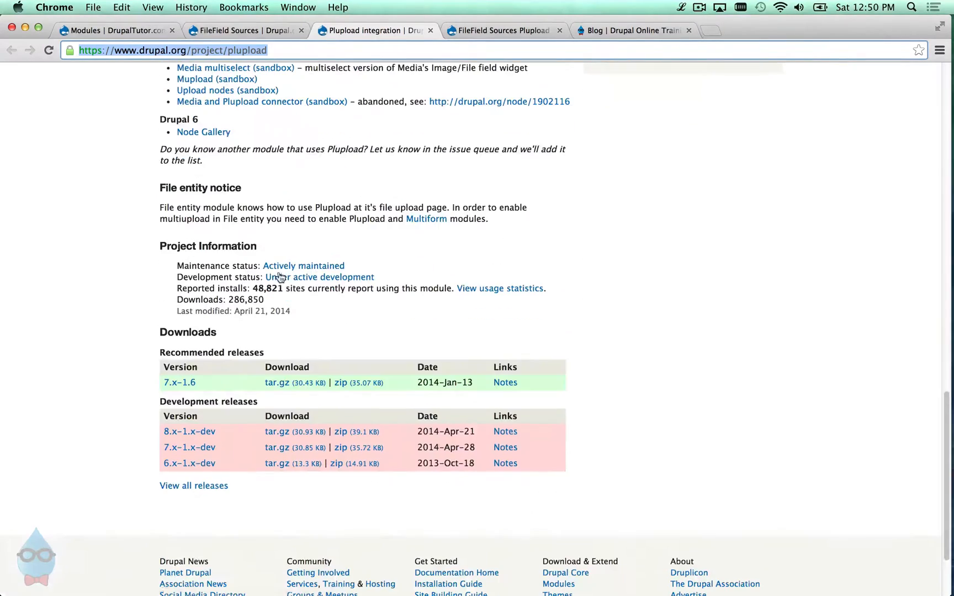
right_click(299, 385)
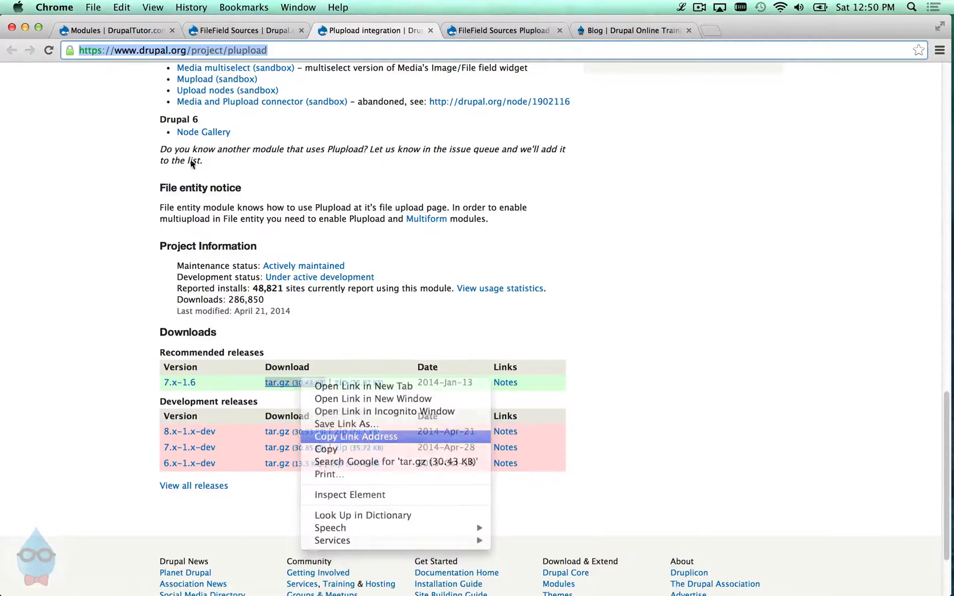
left_click(342, 434)
left_click(155, 33)
left_click(166, 225)
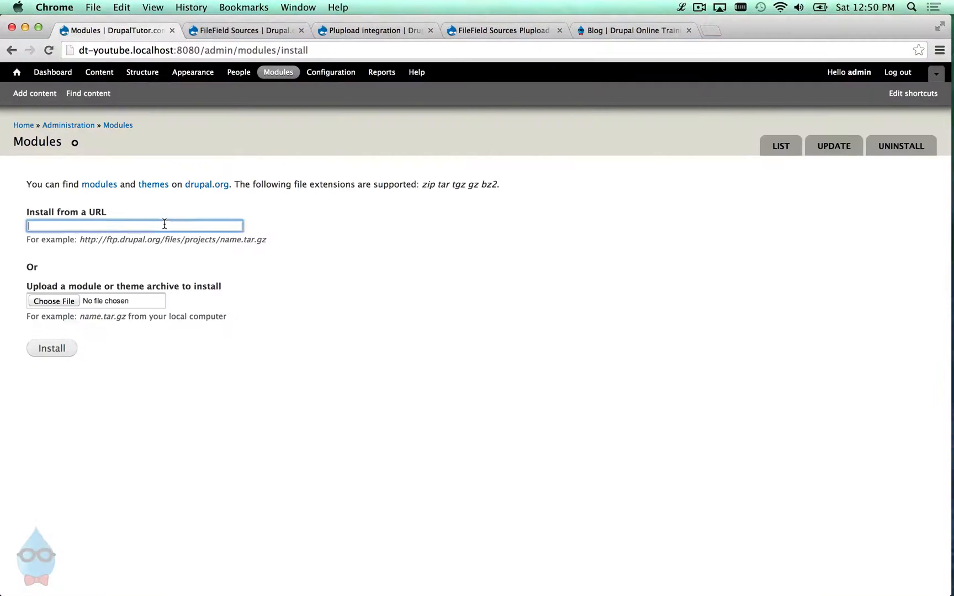
right_click(165, 223)
left_click(220, 300)
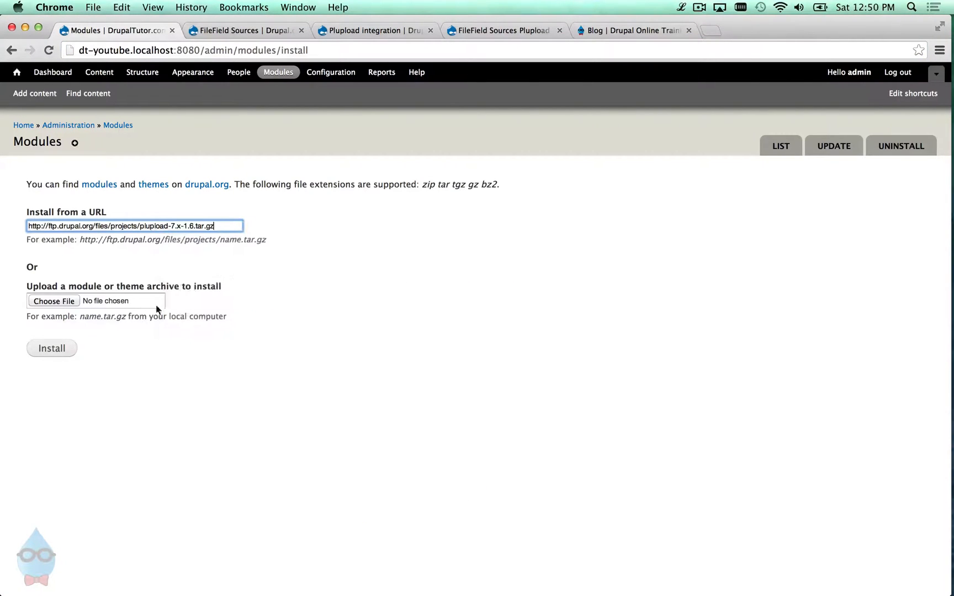
left_click(46, 353)
- Install FileField Sources Plupload 7.x-1.1 from its copied tar.gz download URL
left_click(486, 33)
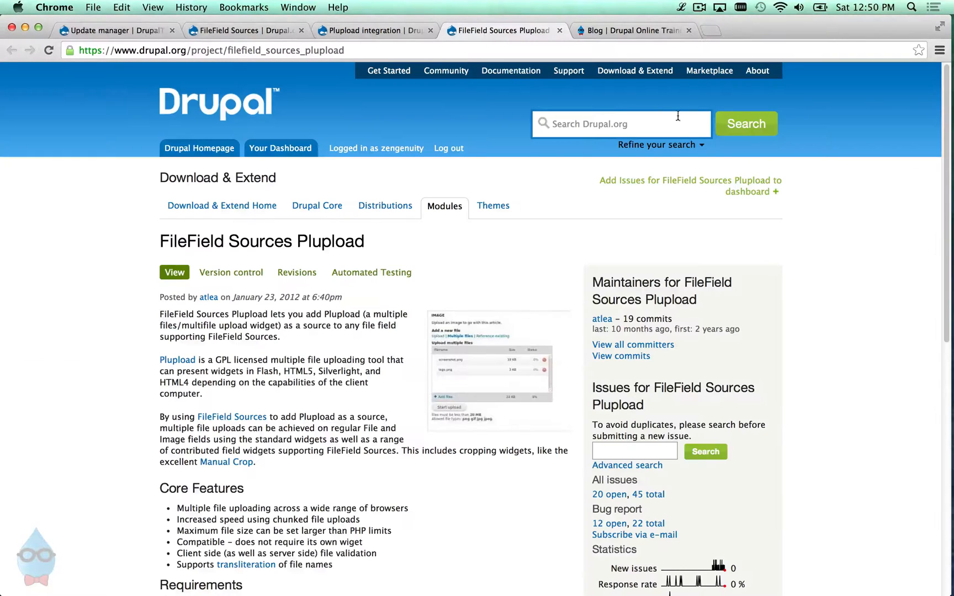
scroll(934, 488, "down", 10)
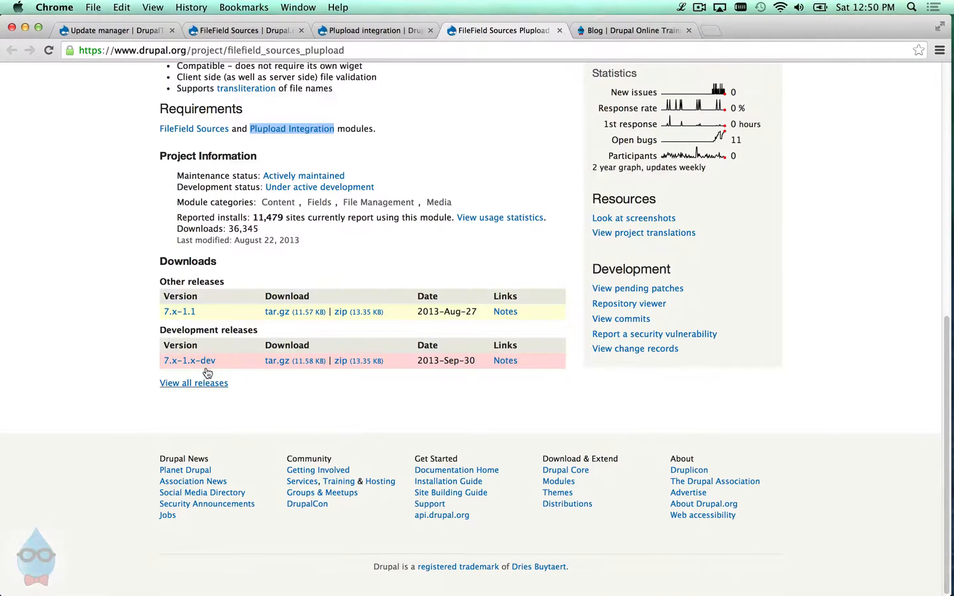
right_click(275, 312)
left_click(320, 372)
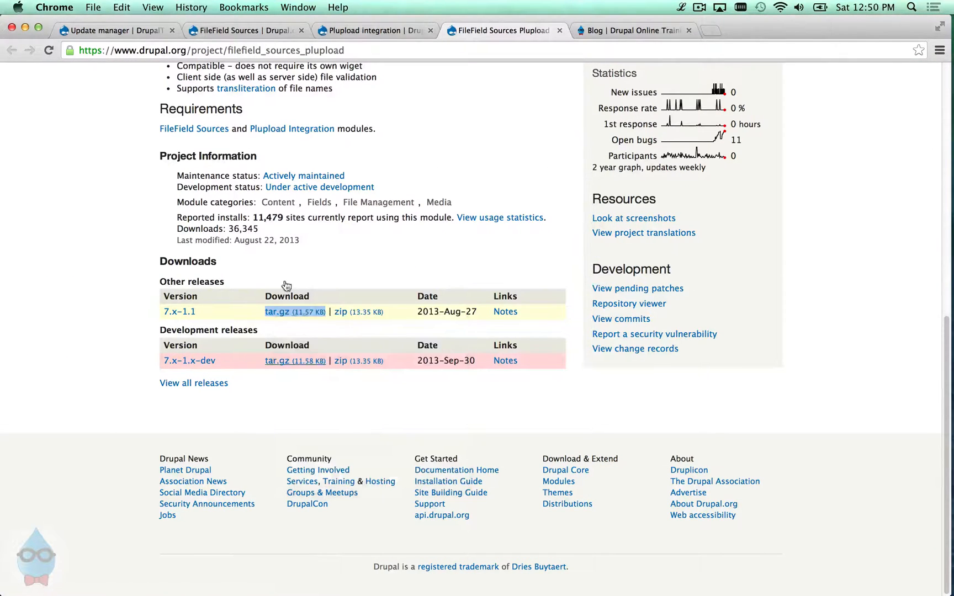
left_click(113, 31)
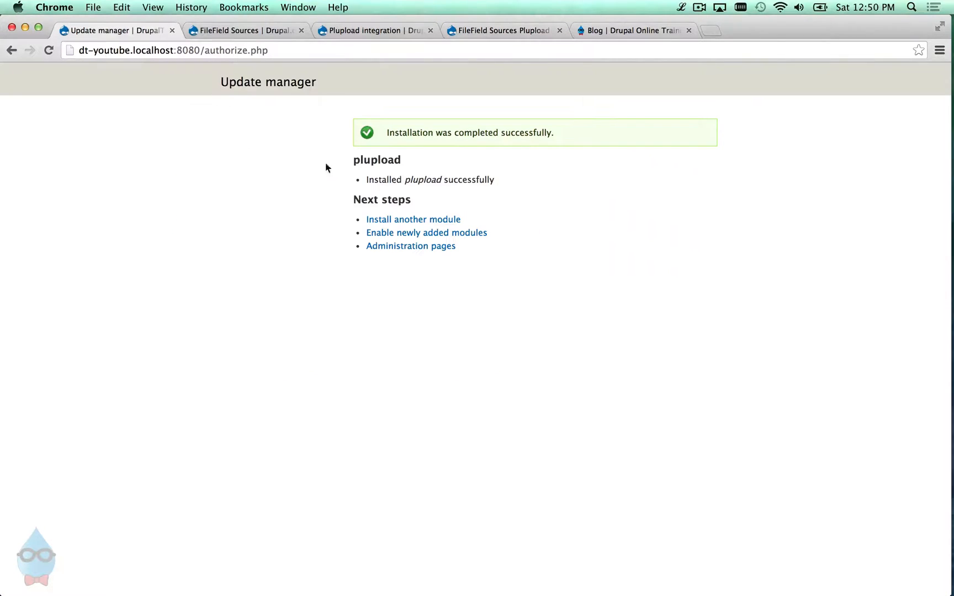
left_click(401, 220)
left_click(201, 226)
right_click(201, 225)
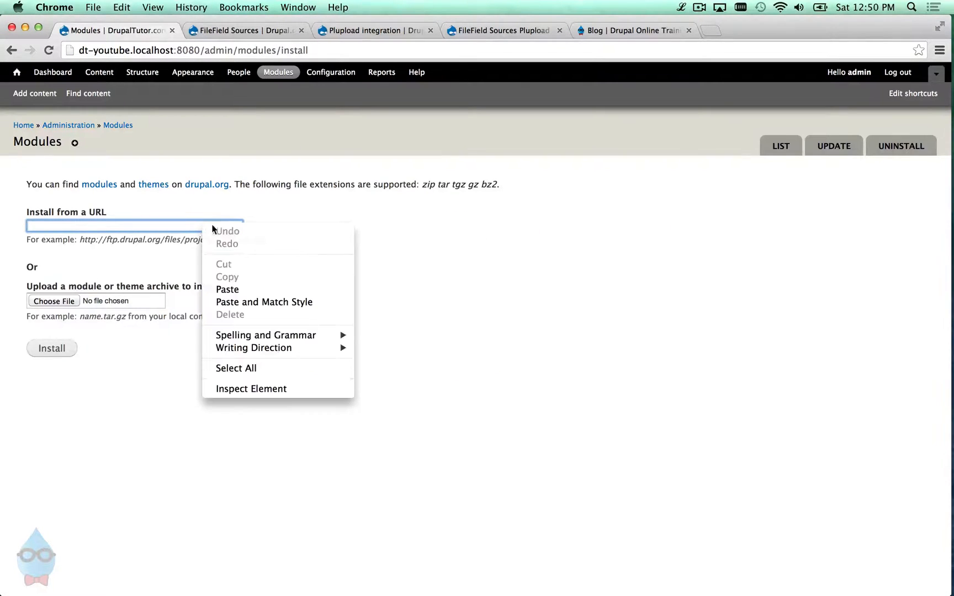
left_click(244, 286)
left_click(67, 348)
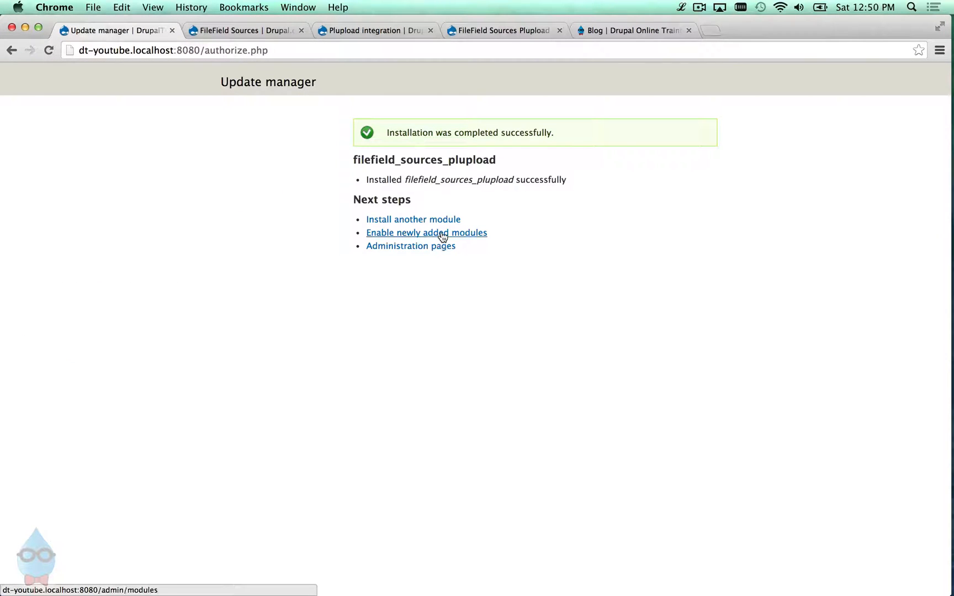
left_click(439, 233)
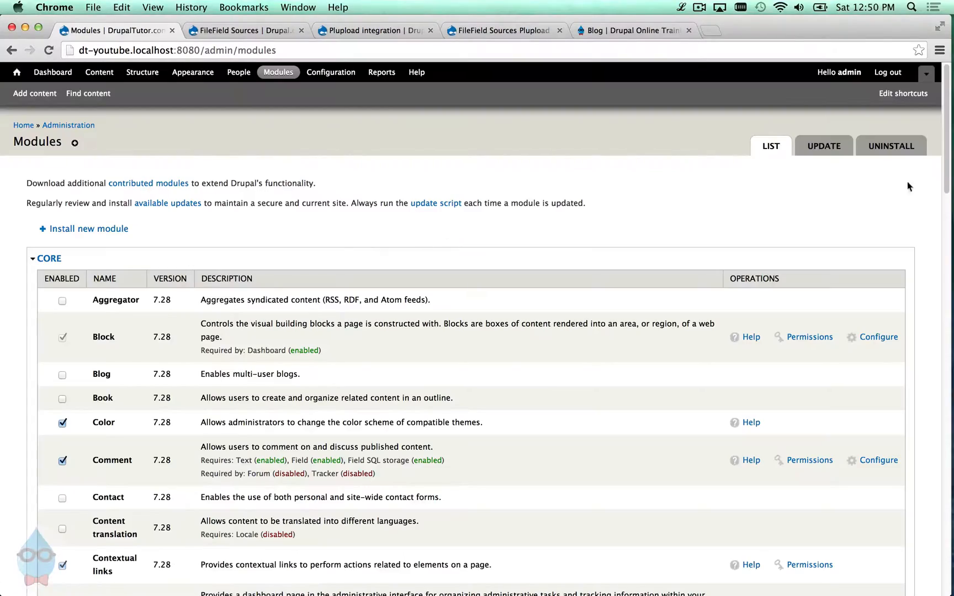
- Tick File Field Sources, Plupload integration and FileField Sources Plupload, then save the configuration
scroll(915, 365, "down", 12)
scroll(915, 364, "down", 15)
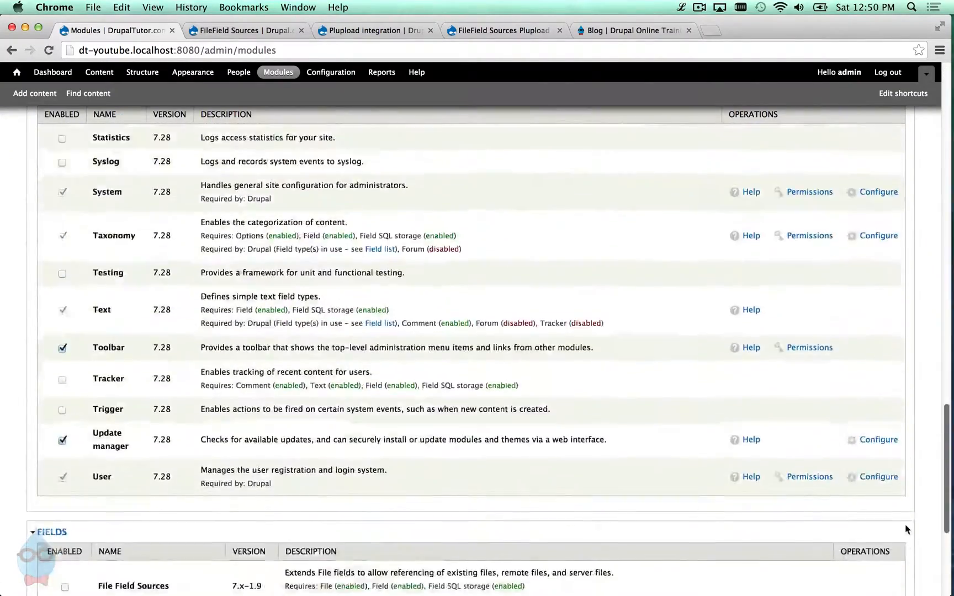
left_click(148, 346)
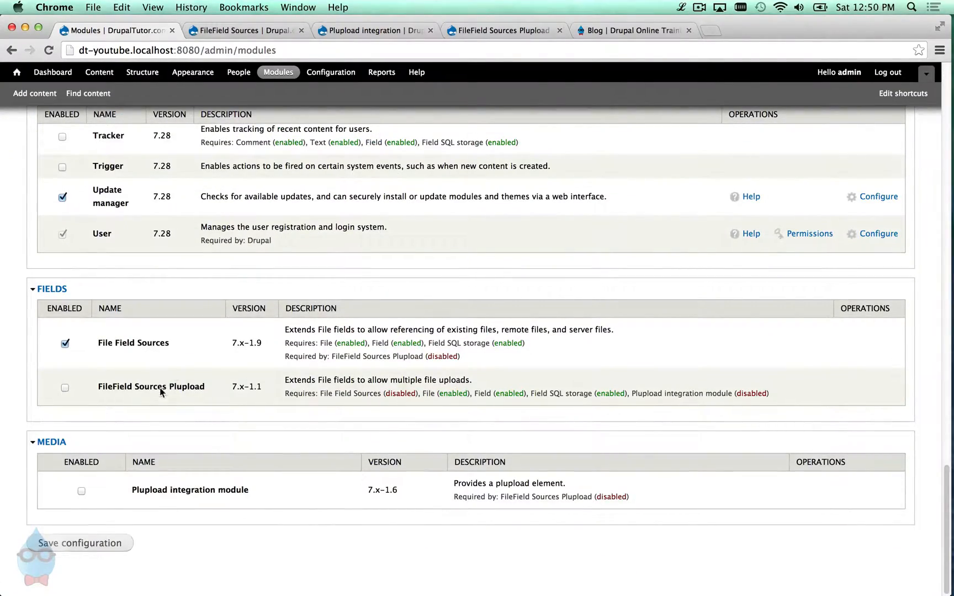
left_click(164, 491)
left_click(151, 390)
left_click(66, 543)
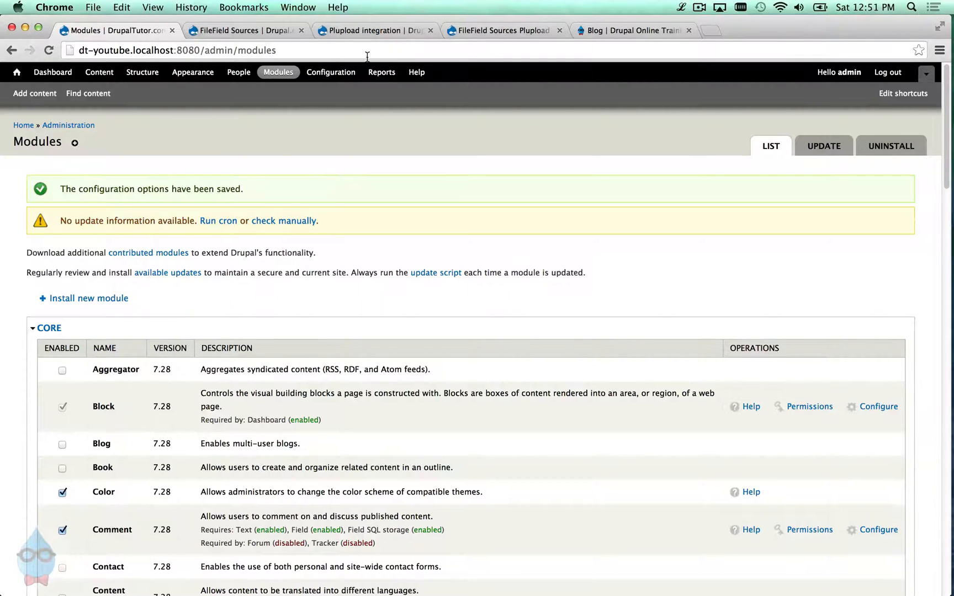
- Open the plupload.com link from the Plupload integration project page in a new tab
left_click(513, 30)
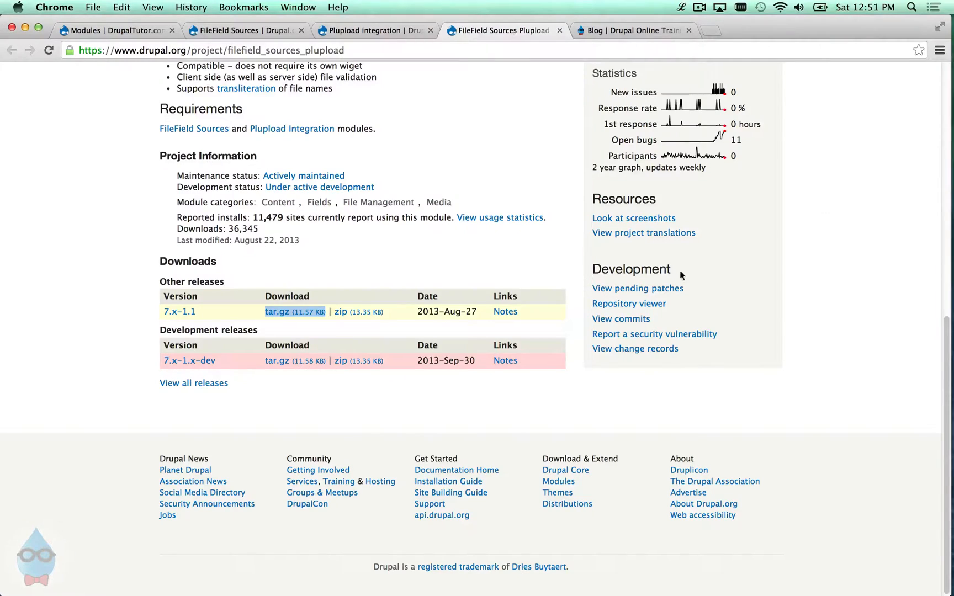
scroll(862, 321, "up", 10)
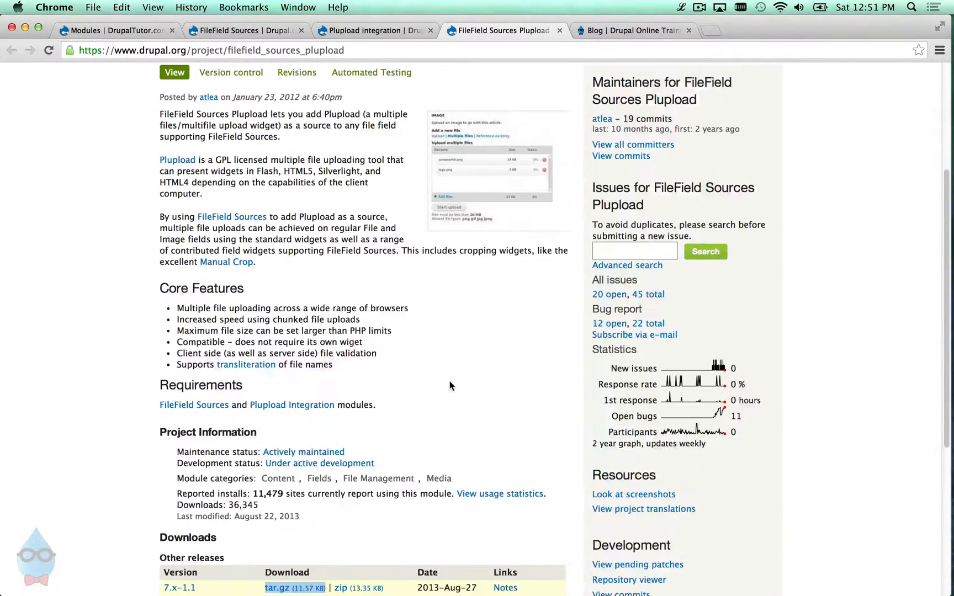
left_click(358, 30)
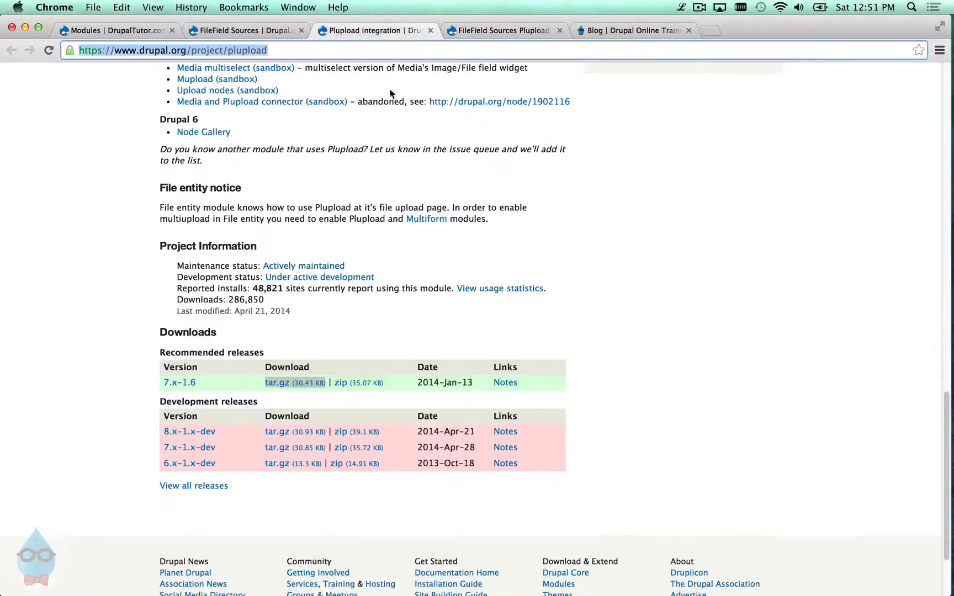
scroll(364, 221, "up", 5)
scroll(350, 255, "up", 5)
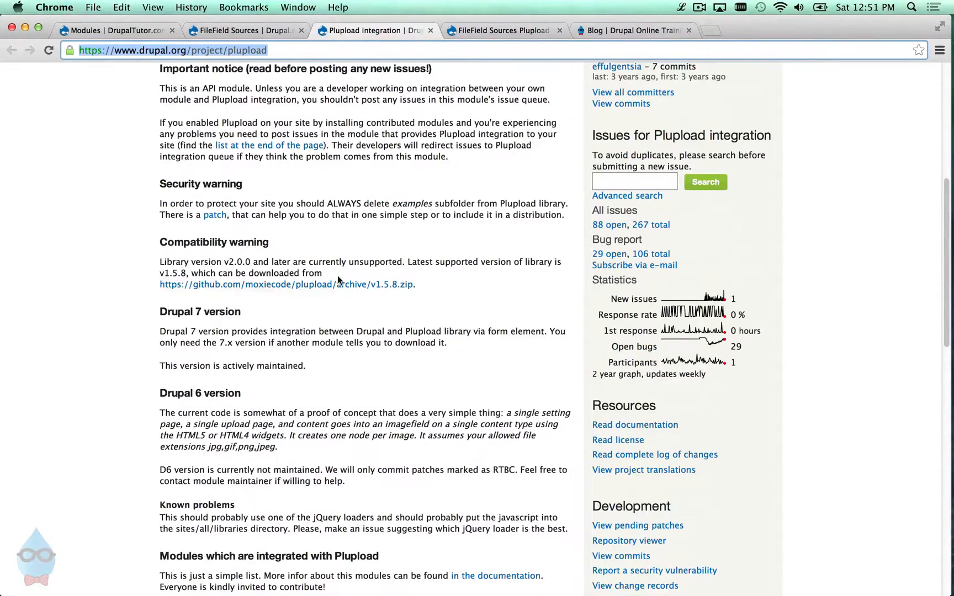
scroll(335, 279, "up", 10)
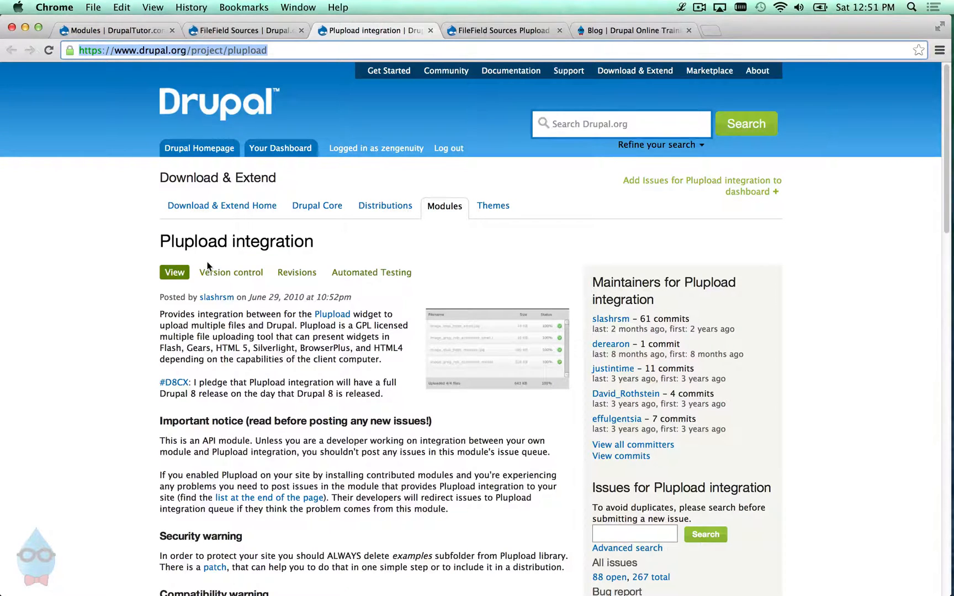
right_click(332, 315)
left_click(367, 324)
left_click(494, 30)
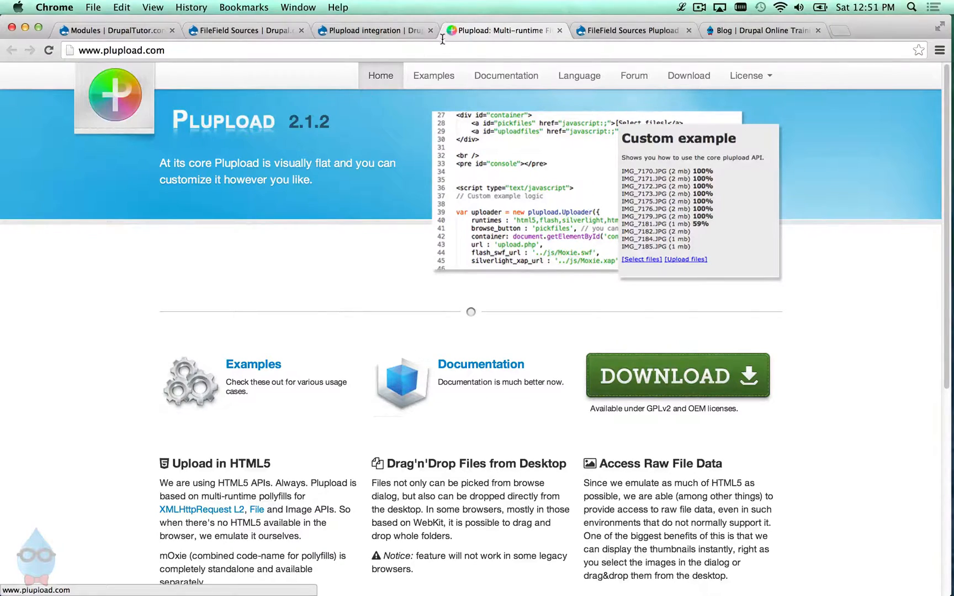
- Download plupload-1.5.8.zip from the GitHub link under the compatibility warning
left_click(380, 29)
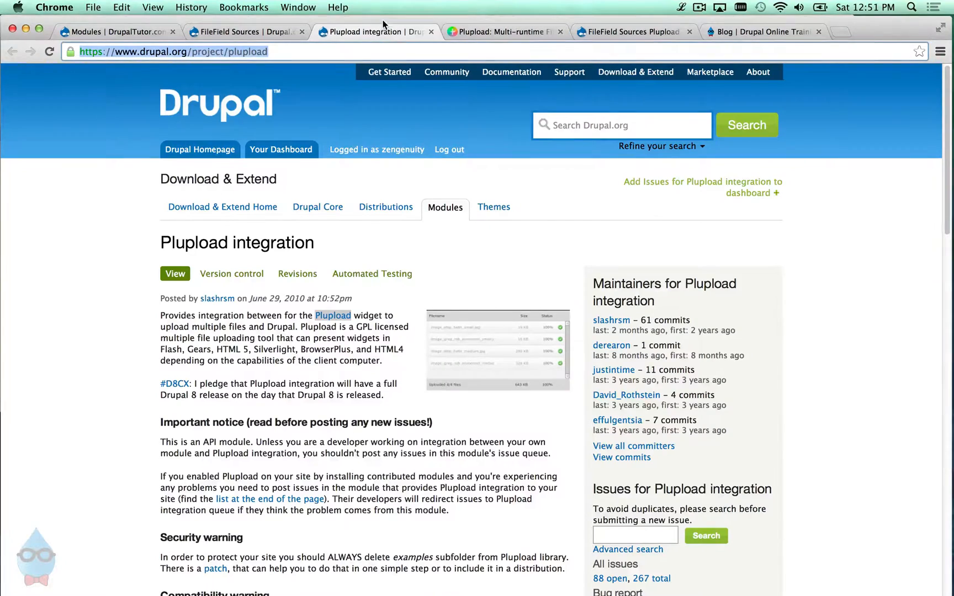
scroll(371, 405, "down", 5)
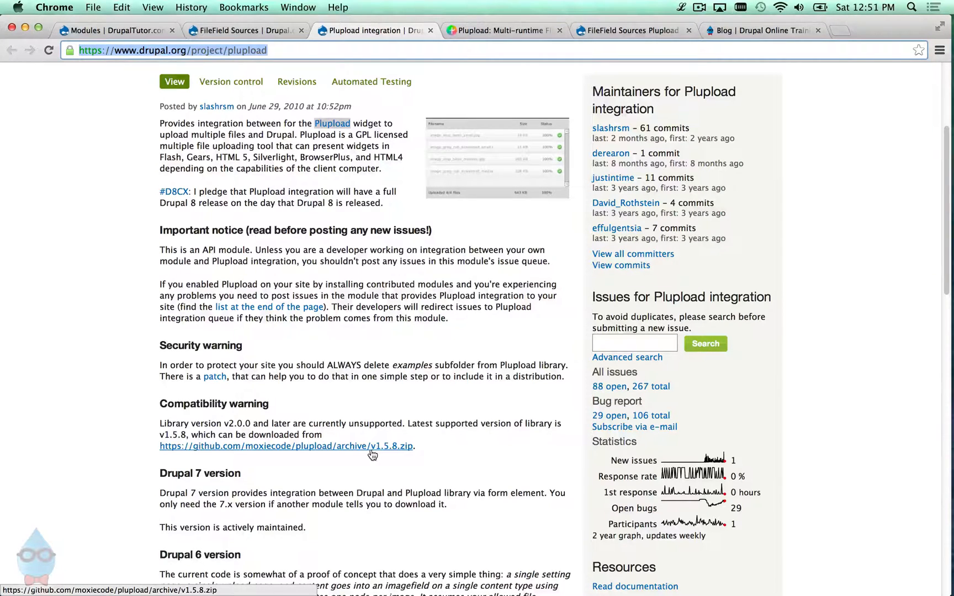
left_click(372, 452)
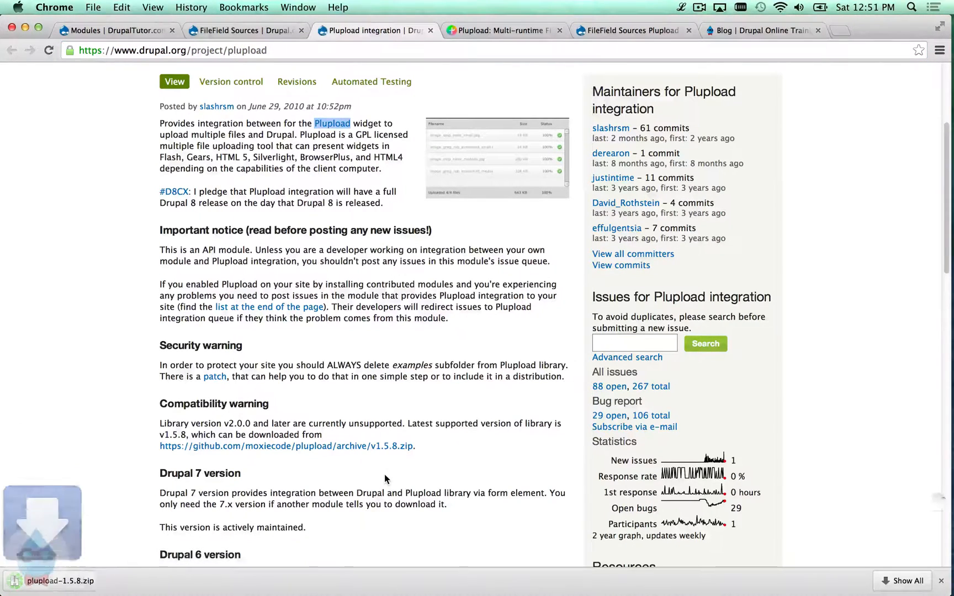
- Extract plupload-1.5.8.zip and create a libraries folder inside the site's sites/all
left_click(100, 584)
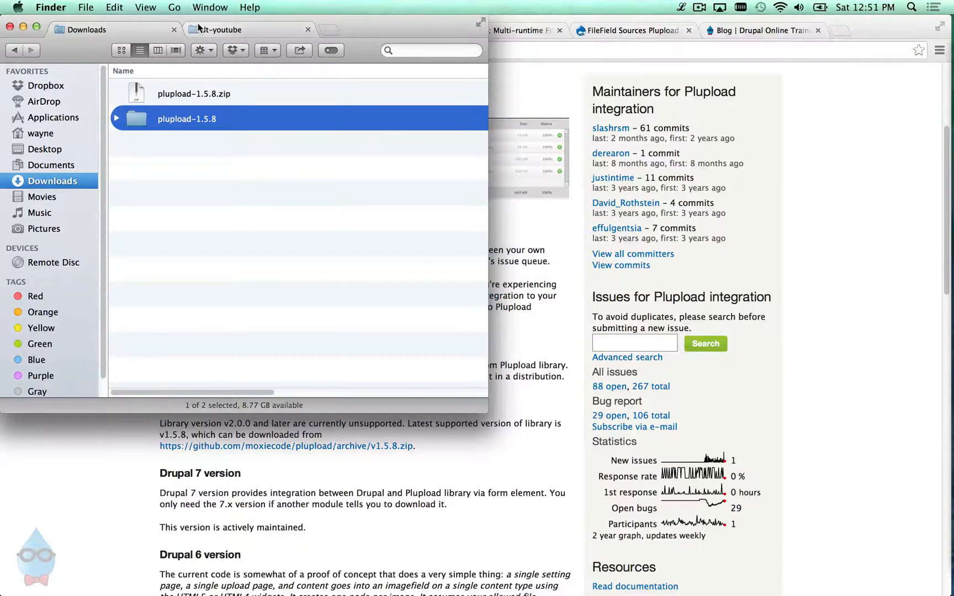
left_click(207, 28)
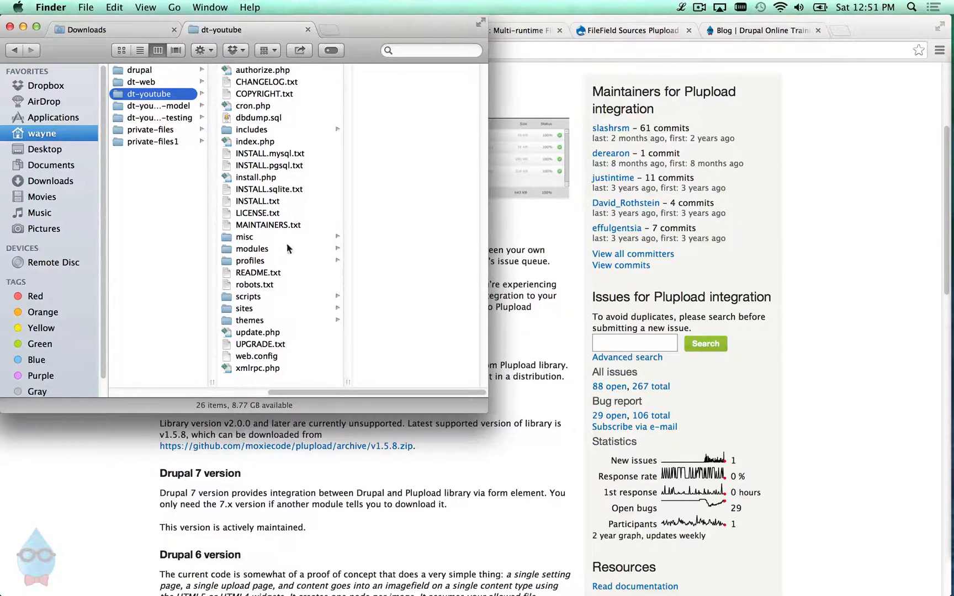
left_click(278, 311)
left_click(380, 70)
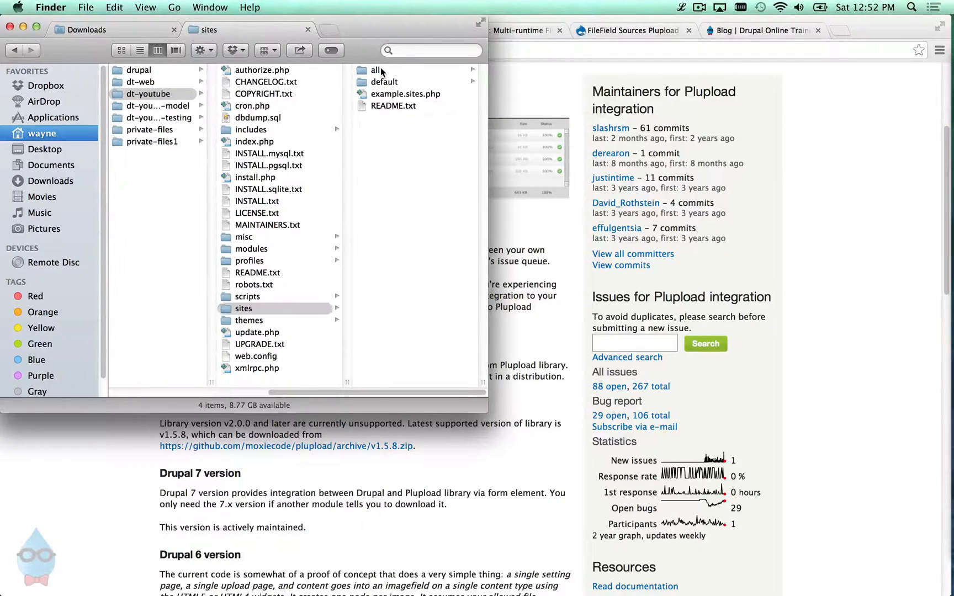
right_click(405, 122)
left_click(423, 129)
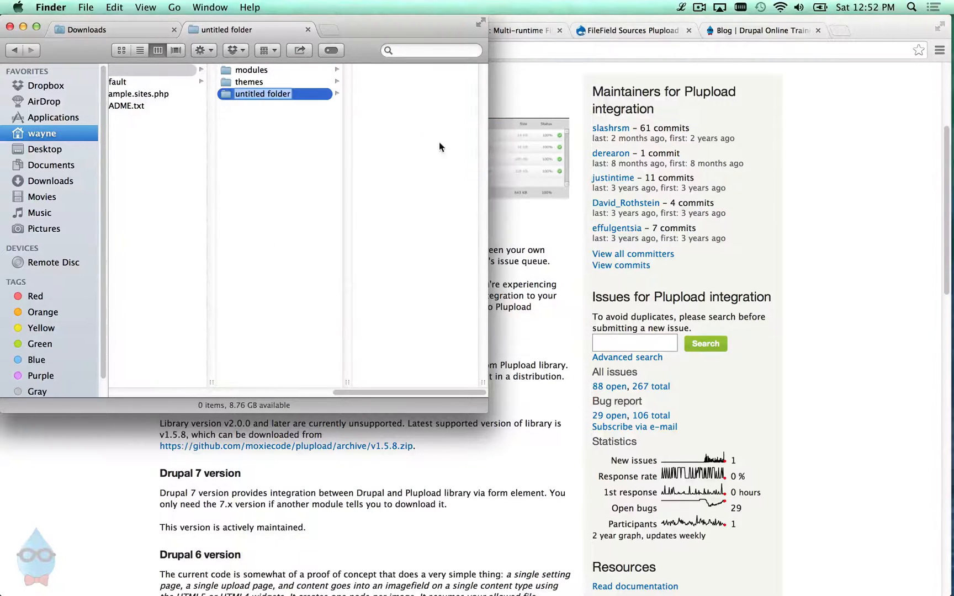
type("libra")
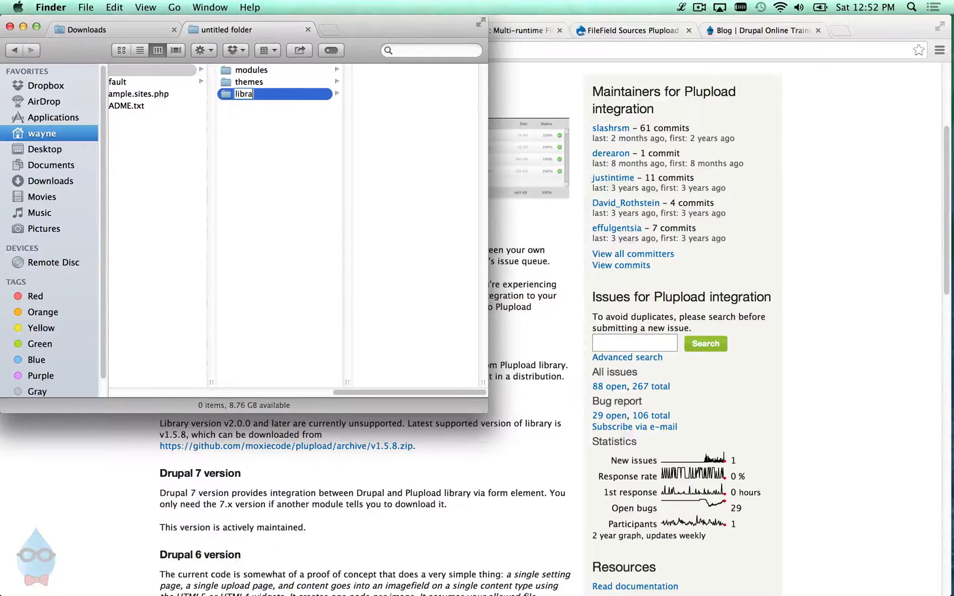
type("ries")
key("Return")
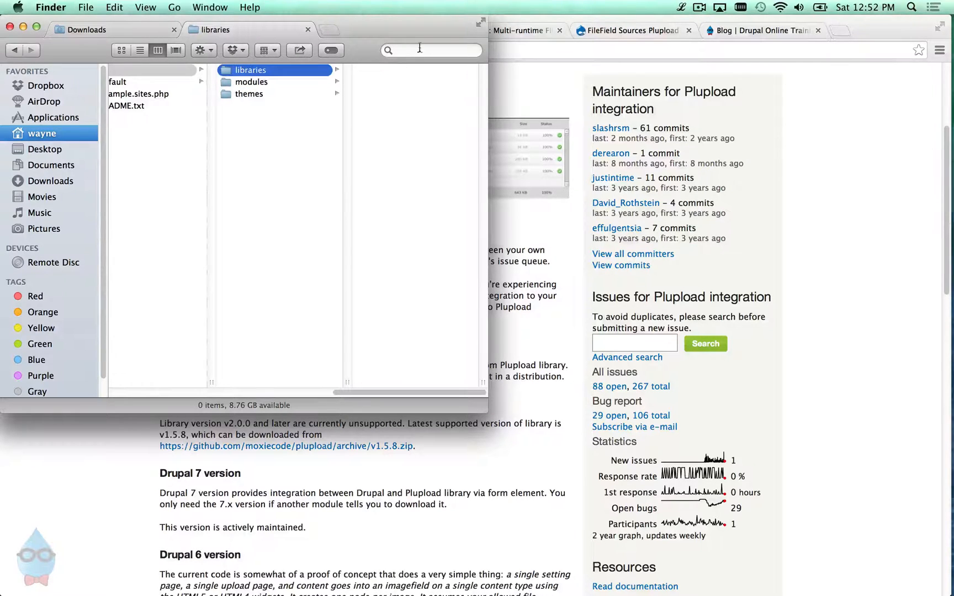
- Move the plupload-1.5.8 folder into libraries and rename it to plupload
left_click(83, 30)
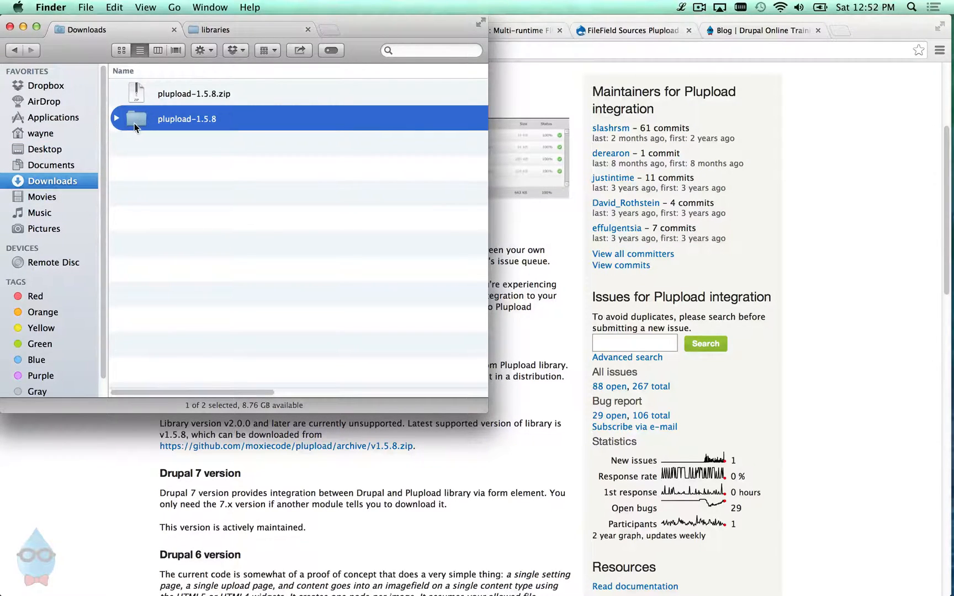
left_click_drag(134, 123, 221, 38)
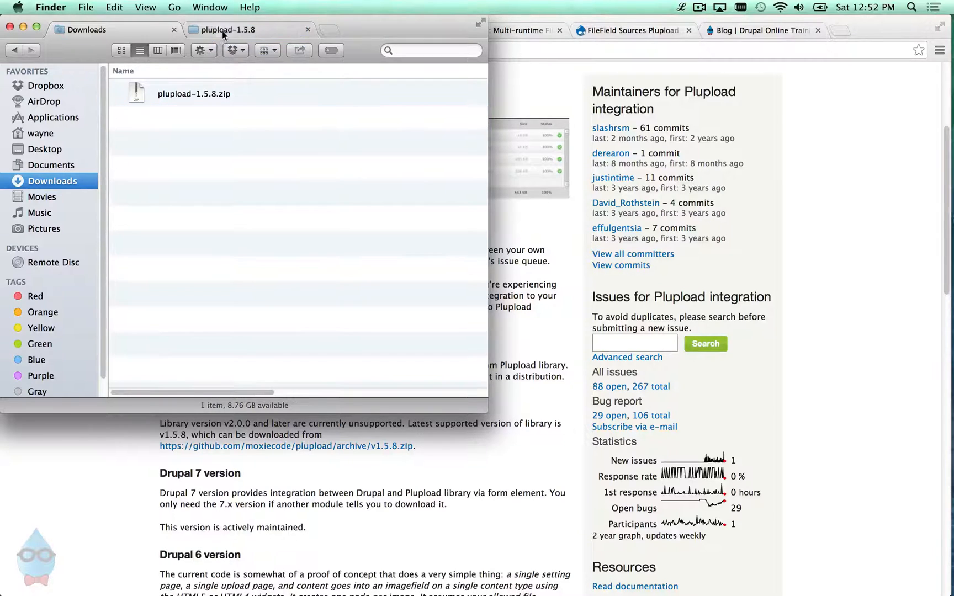
left_click_drag(404, 394, 434, 393)
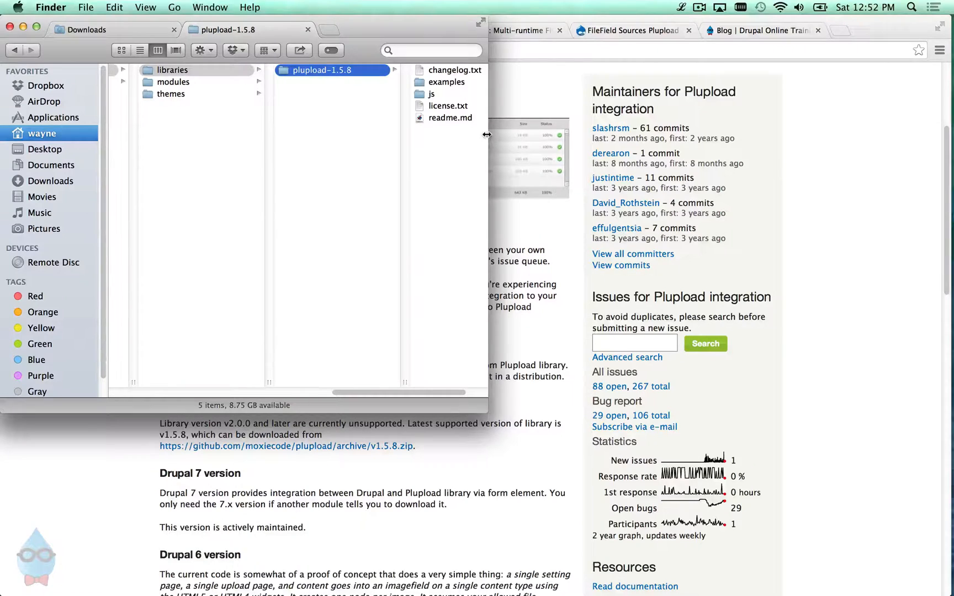
left_click_drag(488, 139, 650, 142)
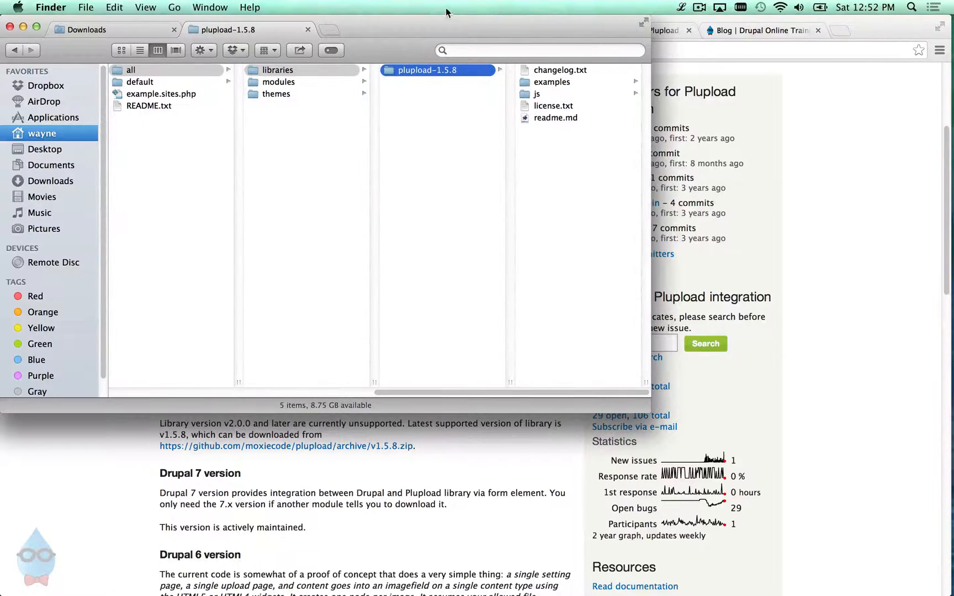
left_click(433, 73)
left_click(436, 71)
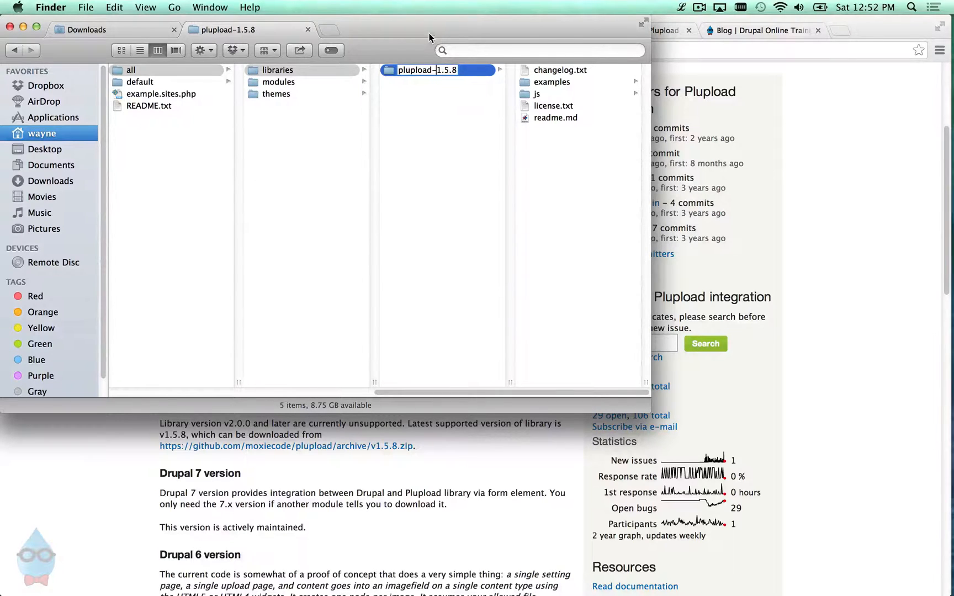
key("shift+Right")
key("shift+Right")
key("shift+Right")
key("shift+Right")
key("shift+Right")
key("BackSpace")
key("Return")
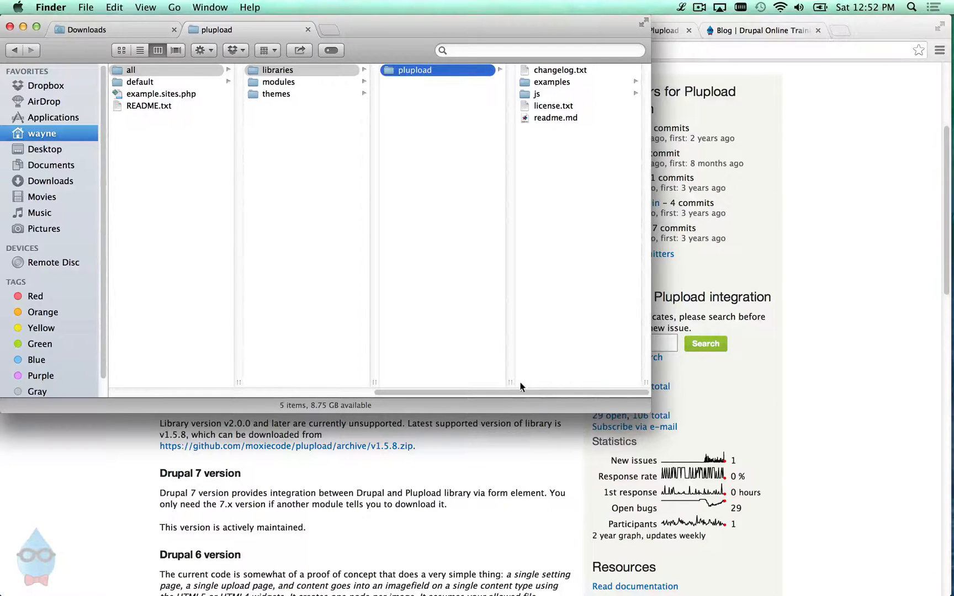
left_click_drag(517, 393, 449, 405)
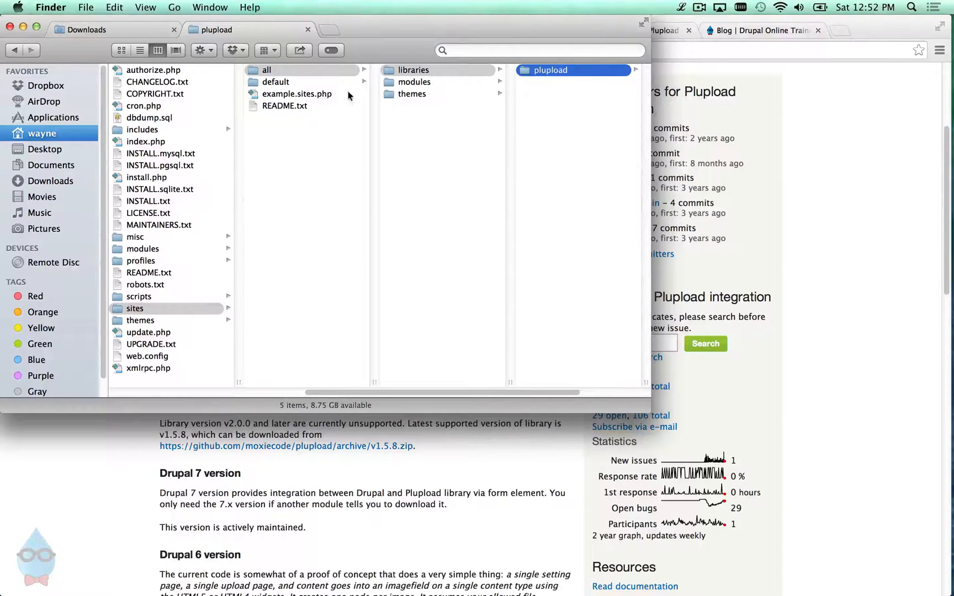
left_click_drag(428, 393, 520, 397)
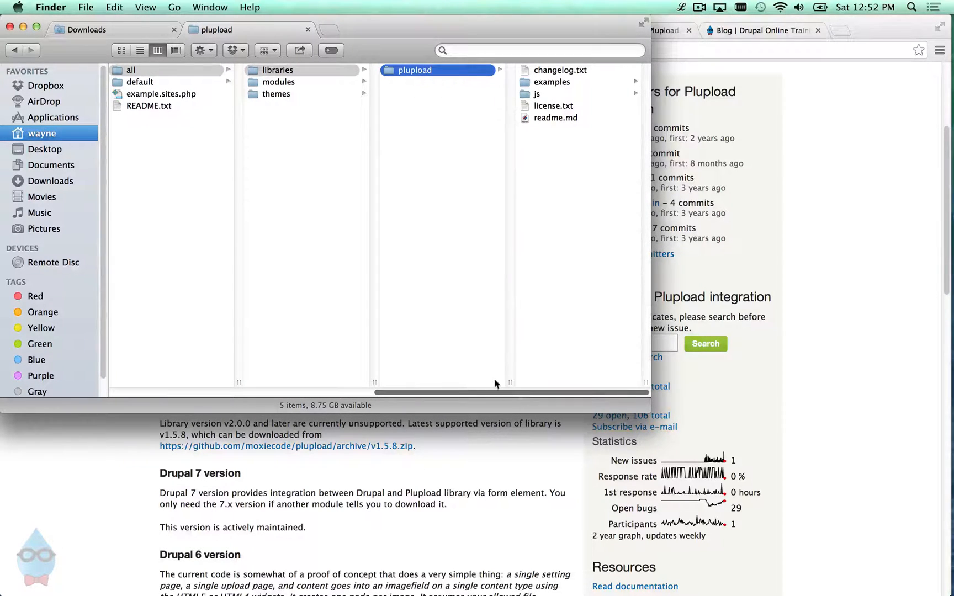
- Open the local site's Status report under Reports
left_click(867, 268)
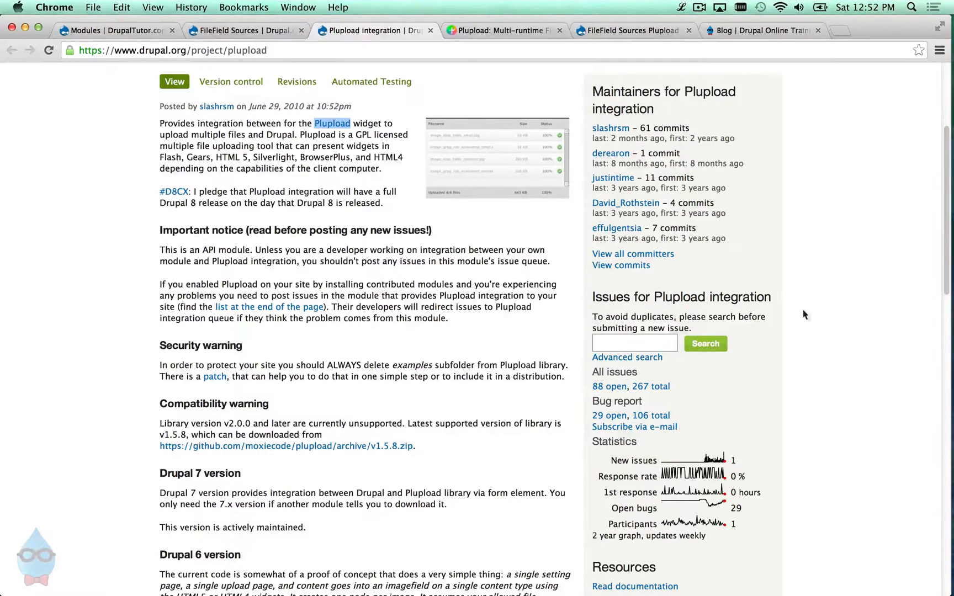
left_click(137, 30)
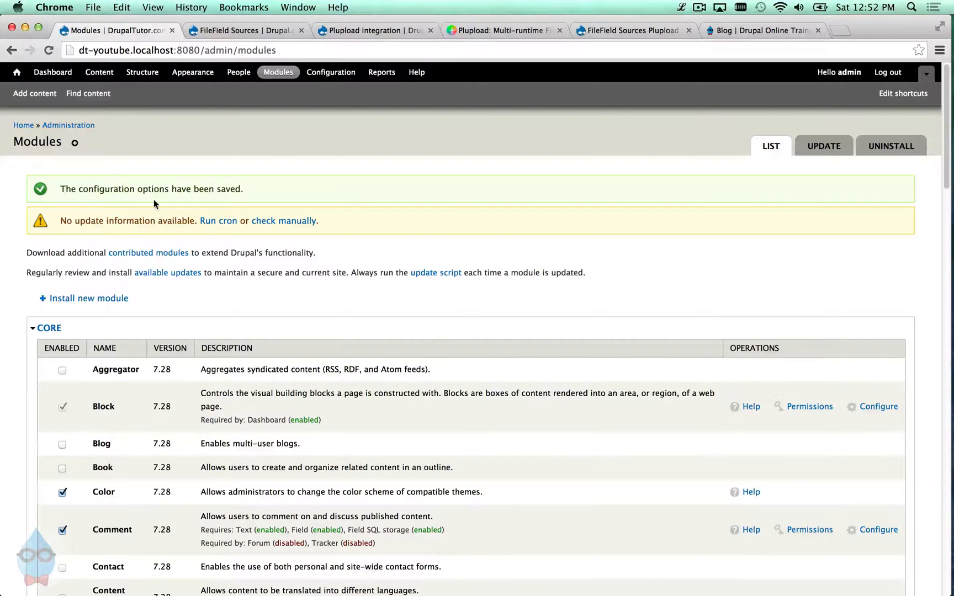
left_click(382, 73)
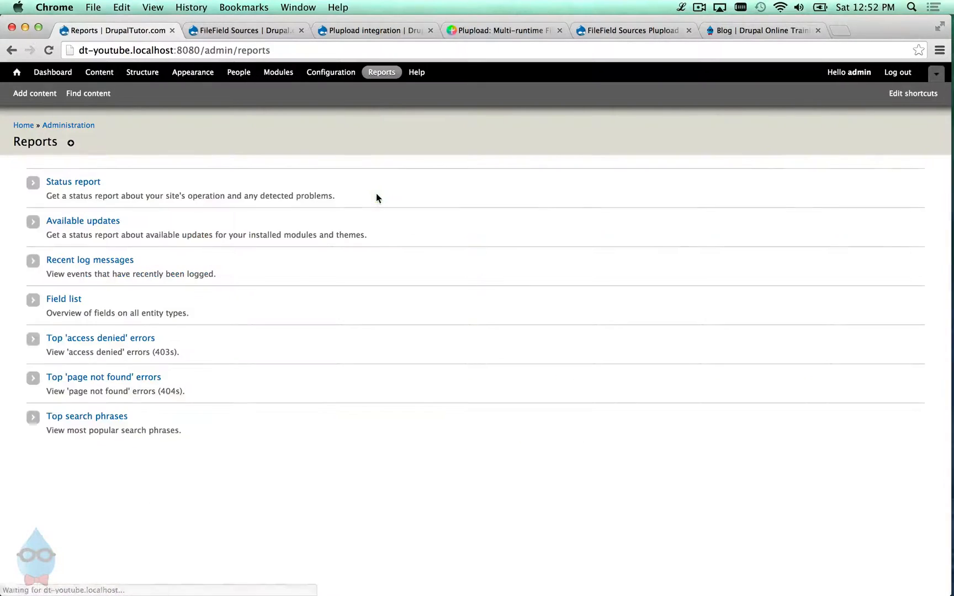
left_click(95, 187)
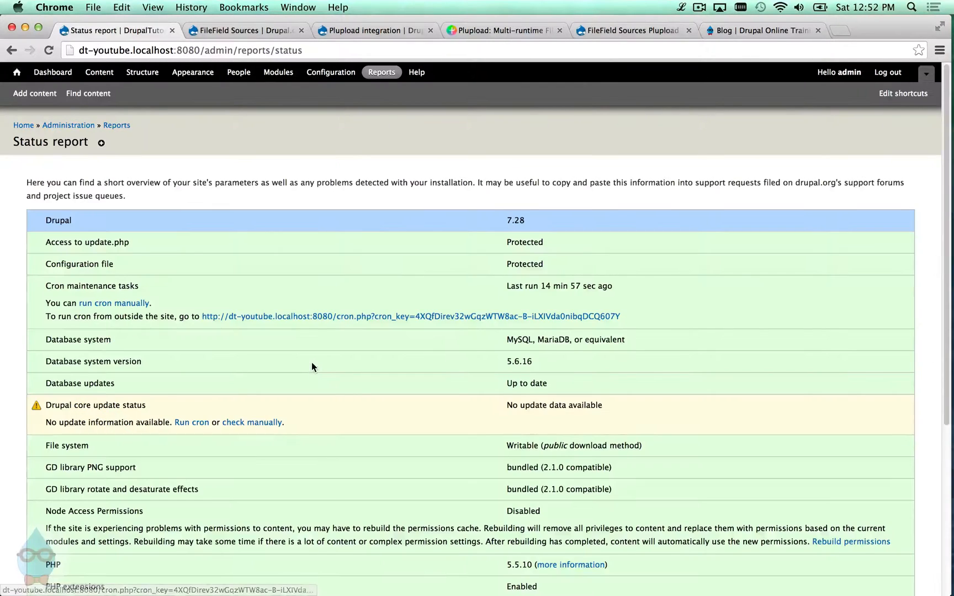
scroll(306, 362, "down", 5)
scroll(301, 364, "down", 1)
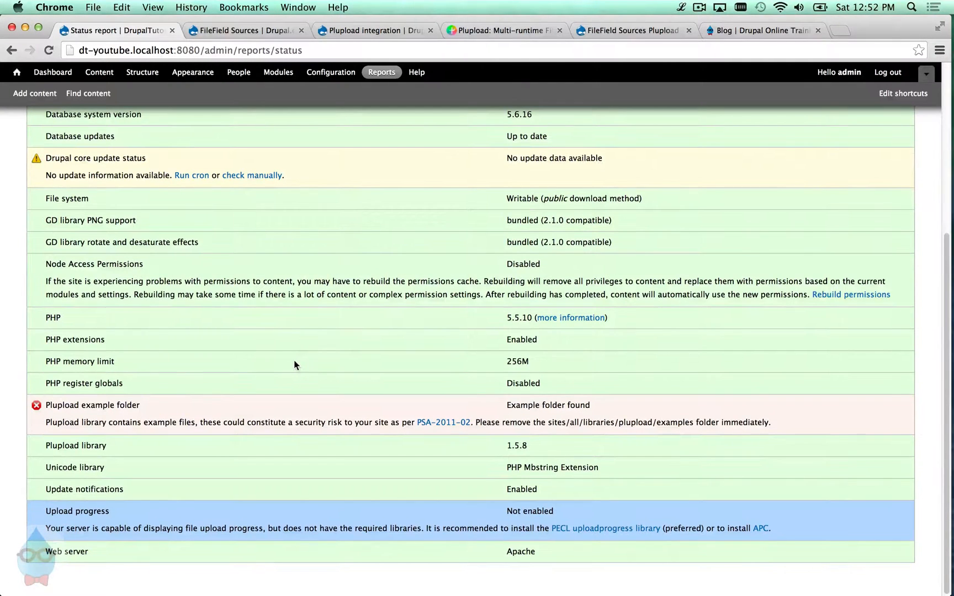
- Highlight the Plupload example folder security warning and its instruction to remove the examples folder
left_click_drag(47, 405, 111, 434)
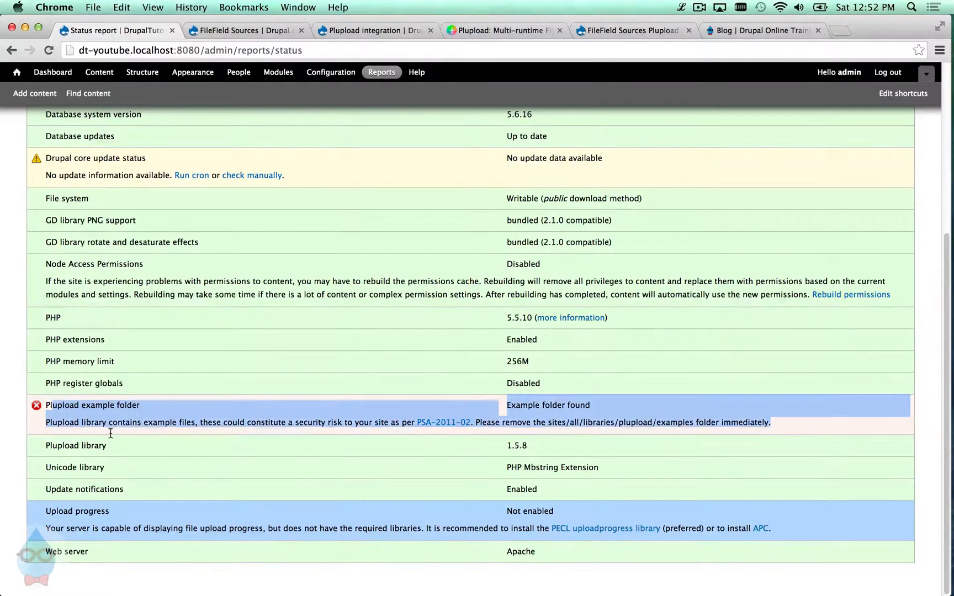
left_click_drag(532, 445, 287, 445)
left_click(218, 452)
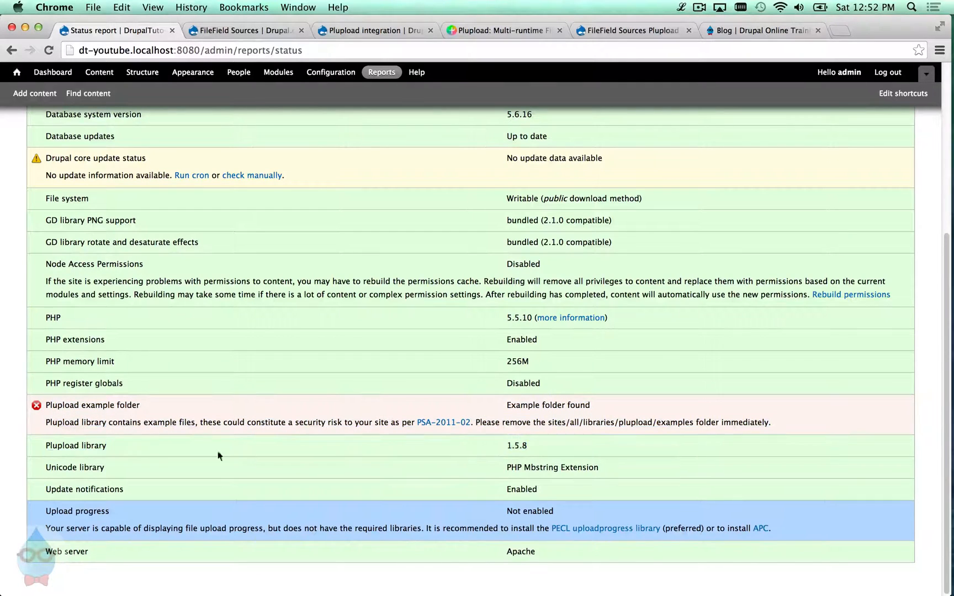
left_click_drag(91, 423, 217, 432)
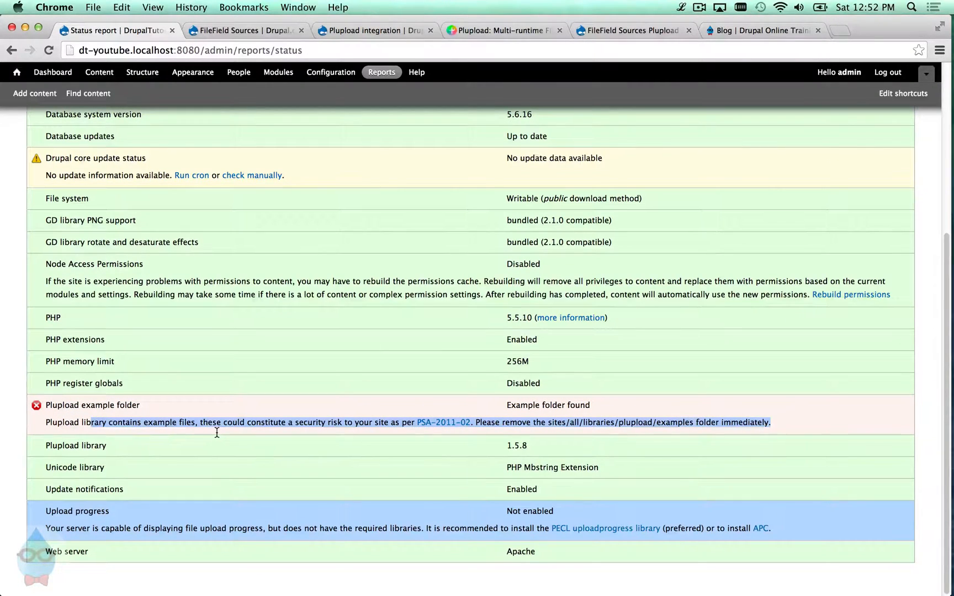
left_click(196, 449)
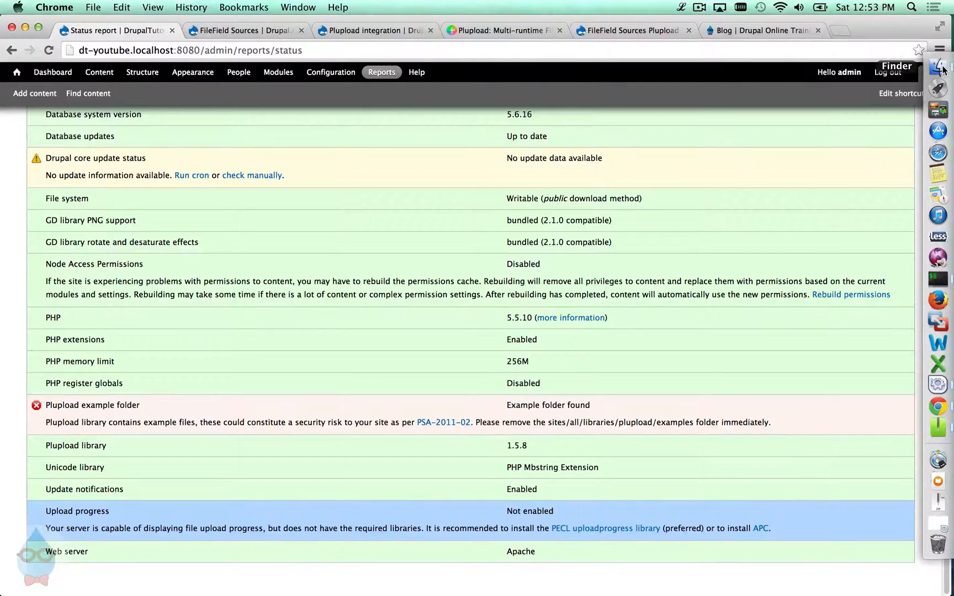
- Move the plupload 'examples' folder to the Trash in Finder, then return to Chrome
left_click(939, 68)
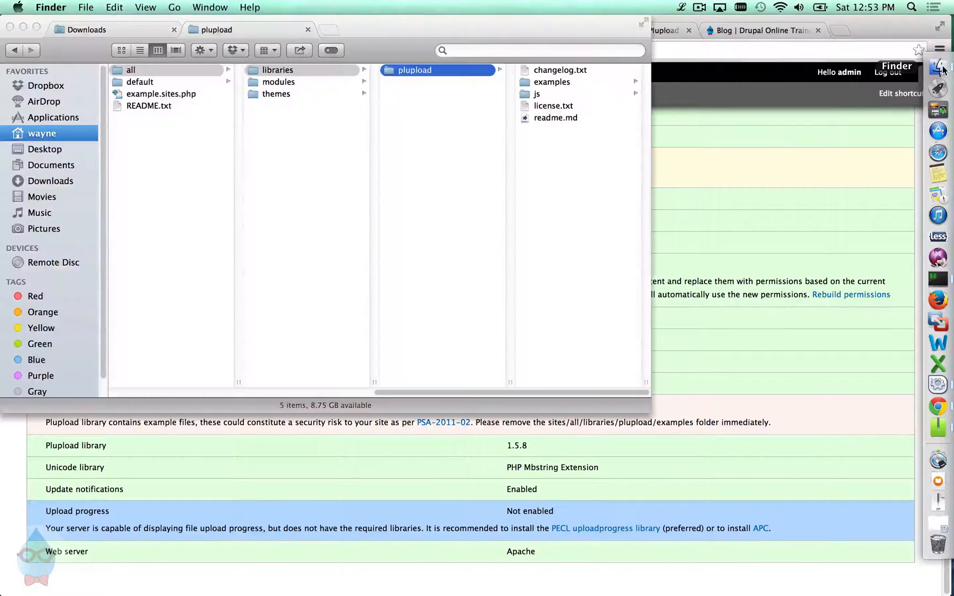
left_click(549, 81)
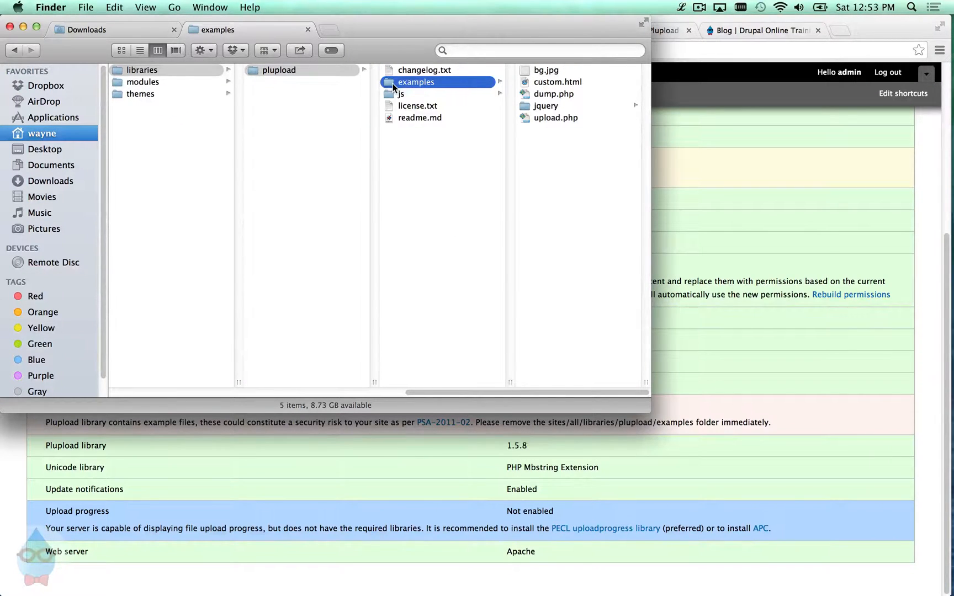
right_click(394, 87)
left_click(423, 110)
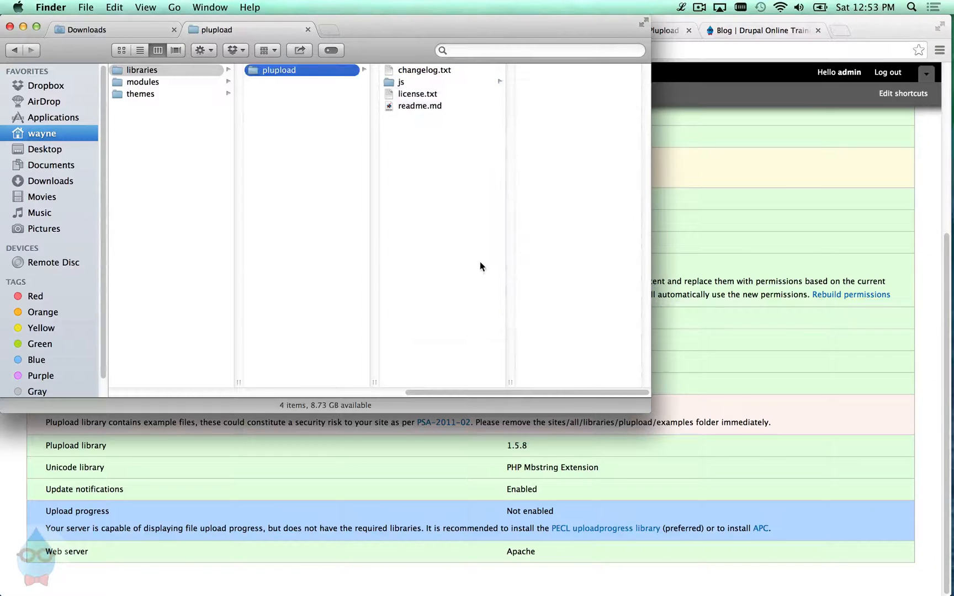
left_click(745, 243)
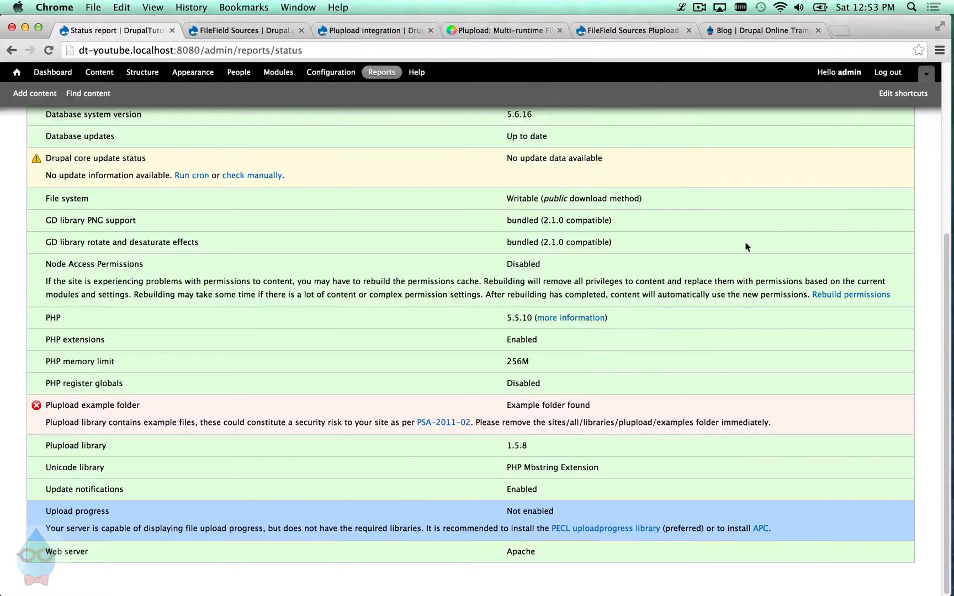
- Reload the Status report to confirm the Plupload examples error is gone, then open Structure
left_click(56, 52)
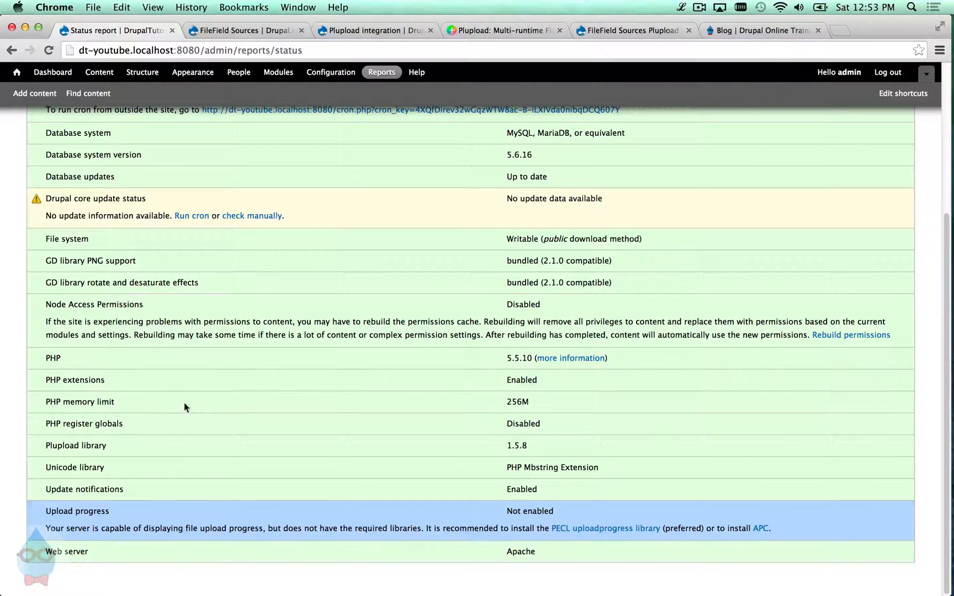
scroll(188, 425, "up", 5)
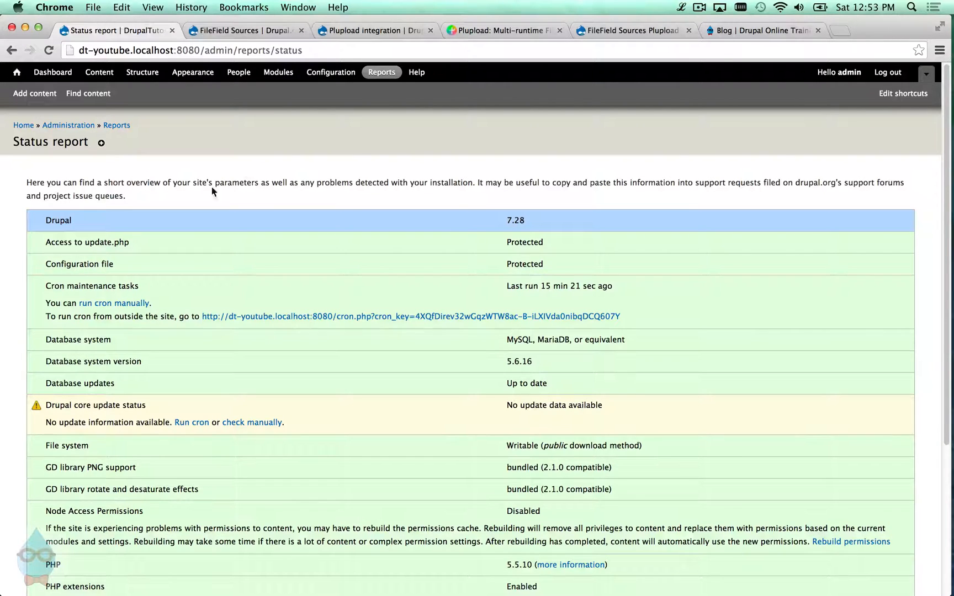
left_click(136, 73)
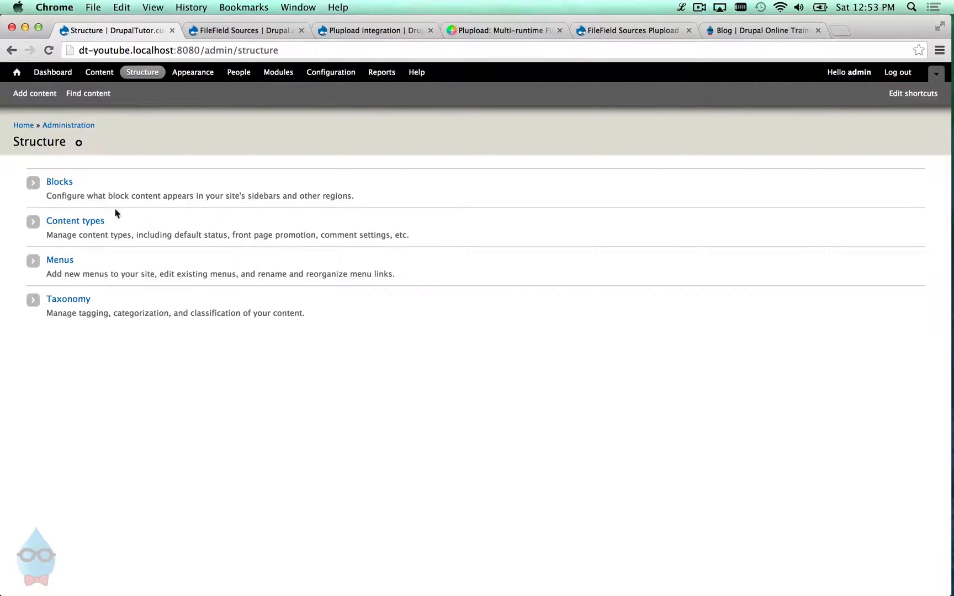
- Open the edit settings for the Article content type's Image field
left_click(94, 221)
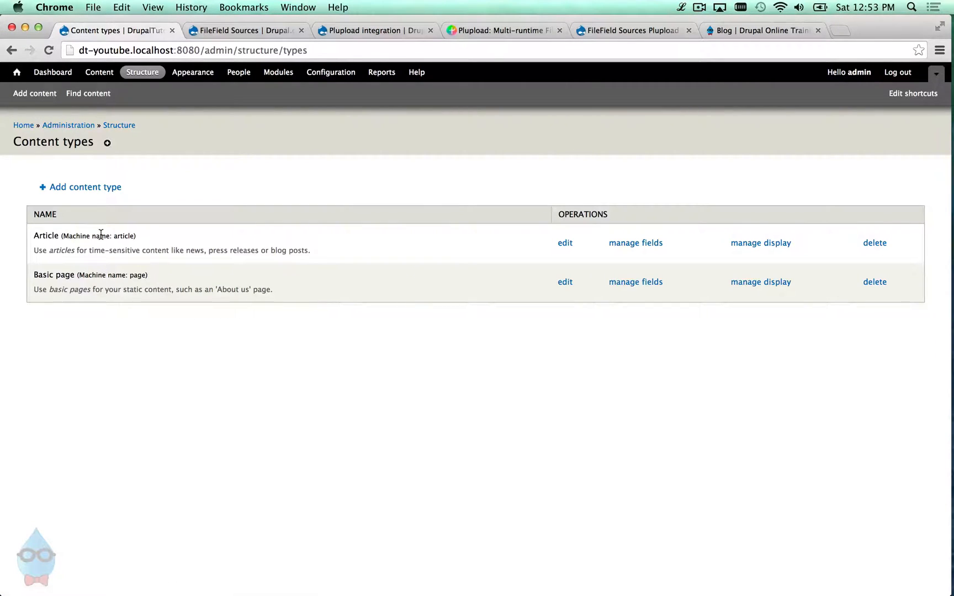
left_click(628, 248)
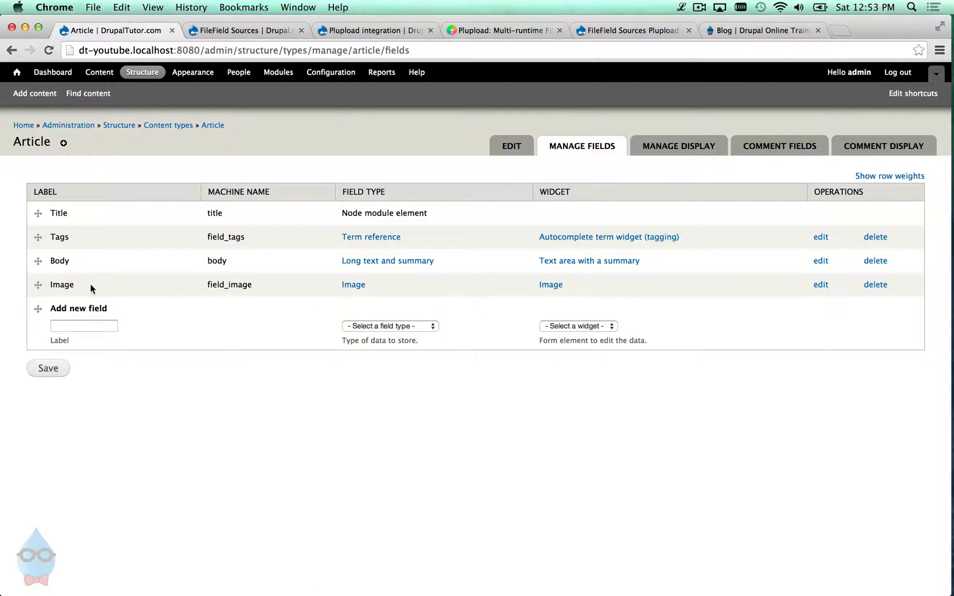
left_click(820, 288)
scroll(233, 267, "down", 5)
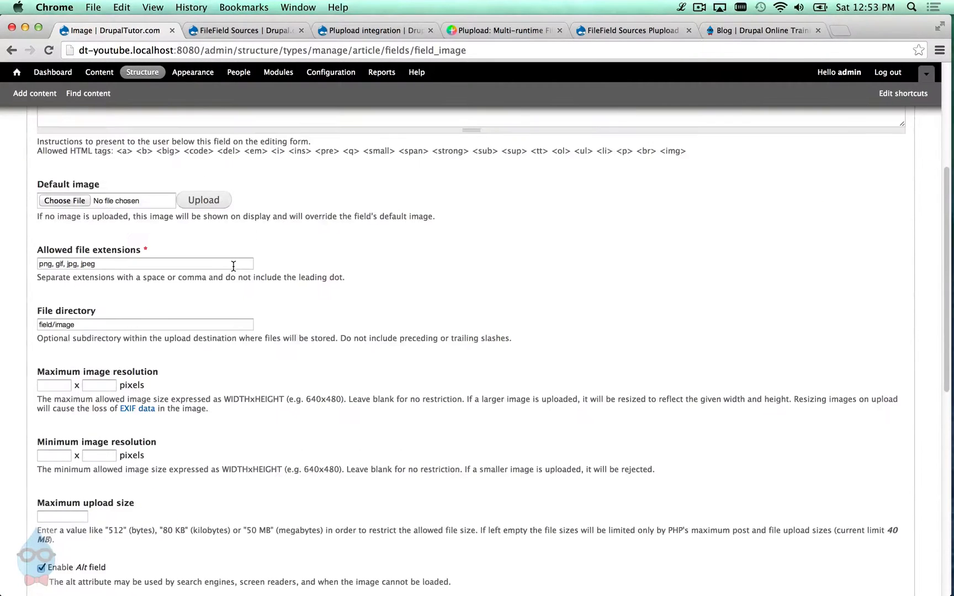
scroll(234, 266, "down", 8)
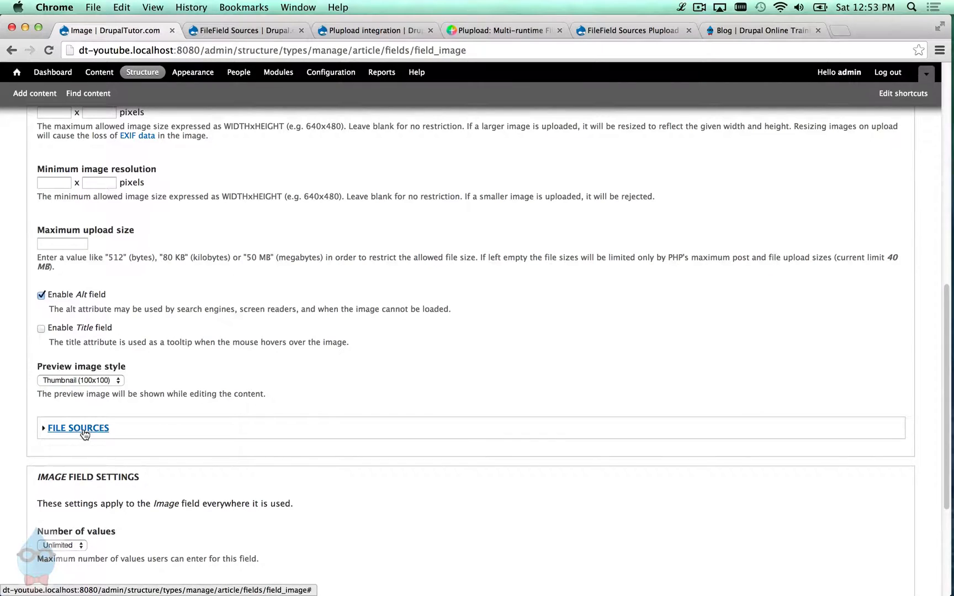
- Enable the 'Advanced upload widget (Plupload)' file source and save the Image field settings
left_click(83, 430)
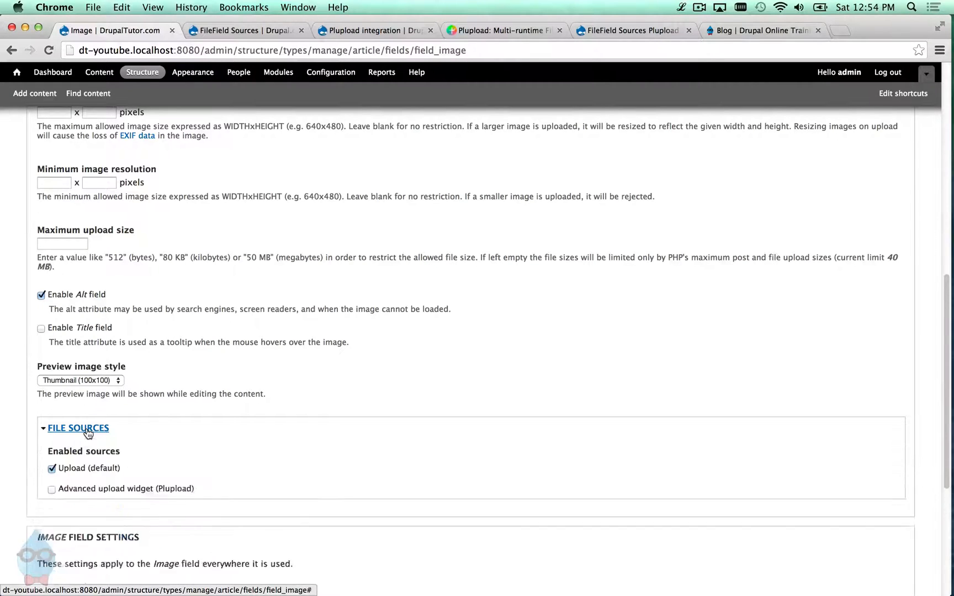
scroll(80, 428, "down", 2)
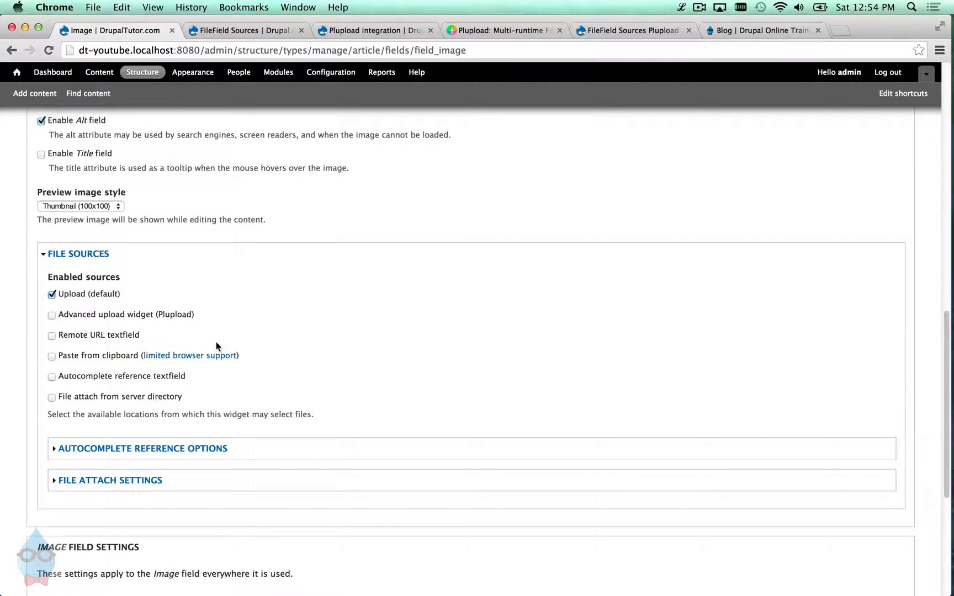
left_click(98, 313)
scroll(73, 473, "down", 5)
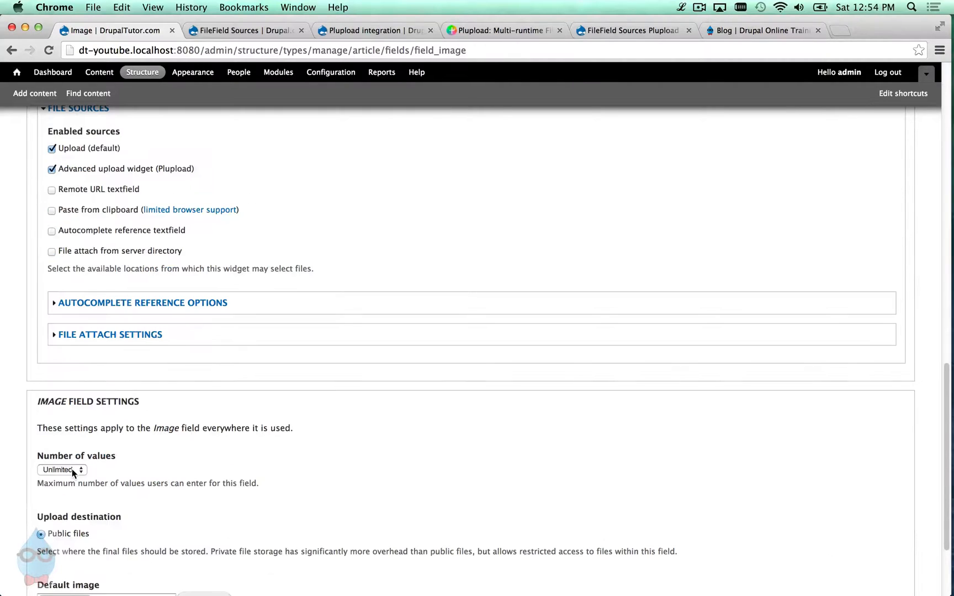
scroll(132, 461, "down", 4)
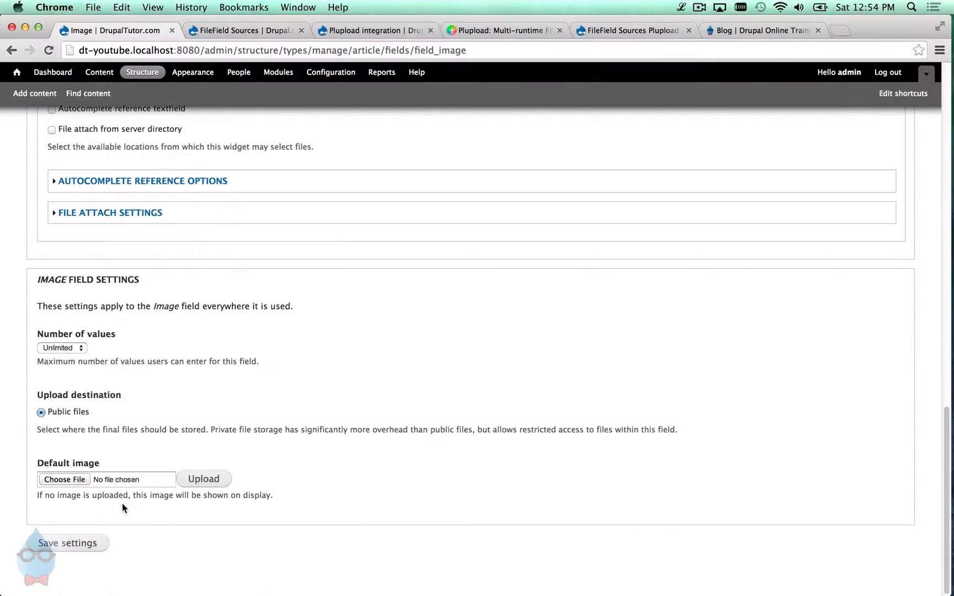
left_click(87, 545)
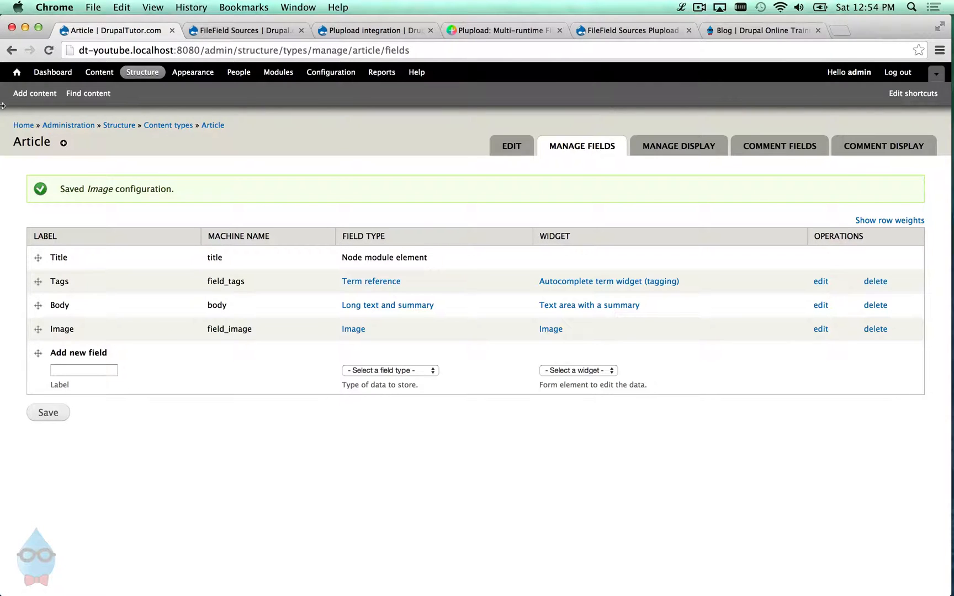
left_click(25, 103)
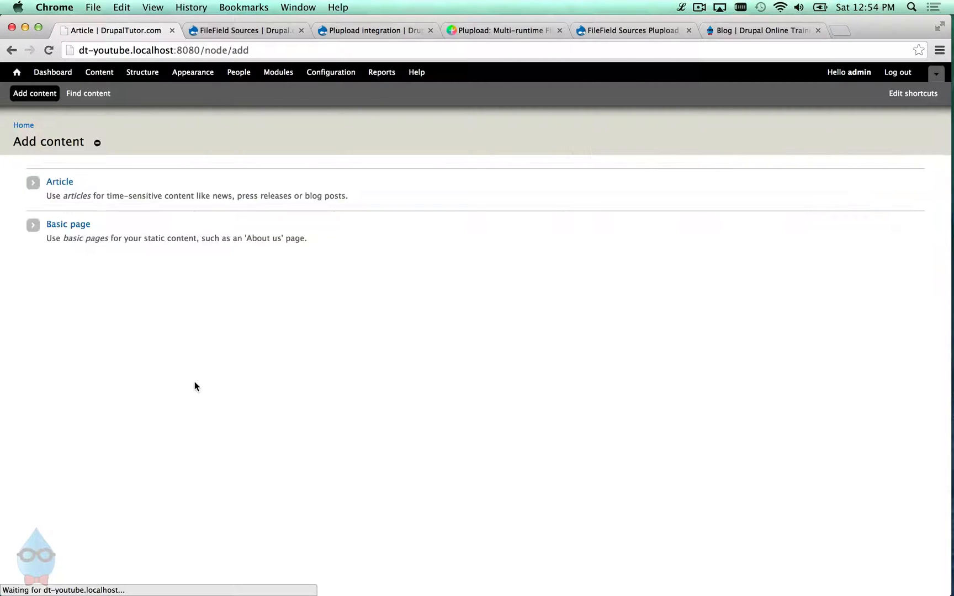
- Start a new Article titled 'Test Article'
left_click(67, 184)
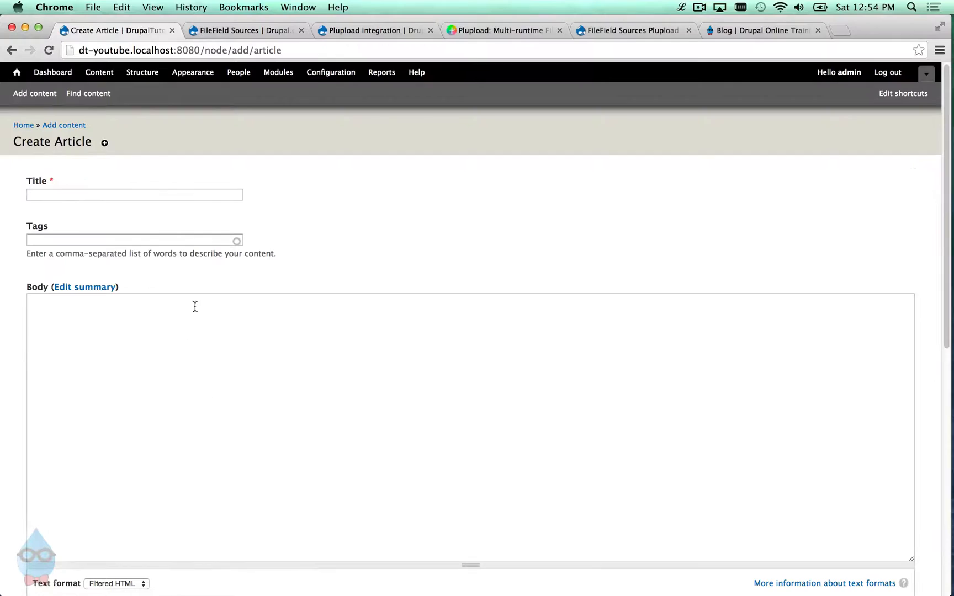
left_click(194, 194)
type("Te")
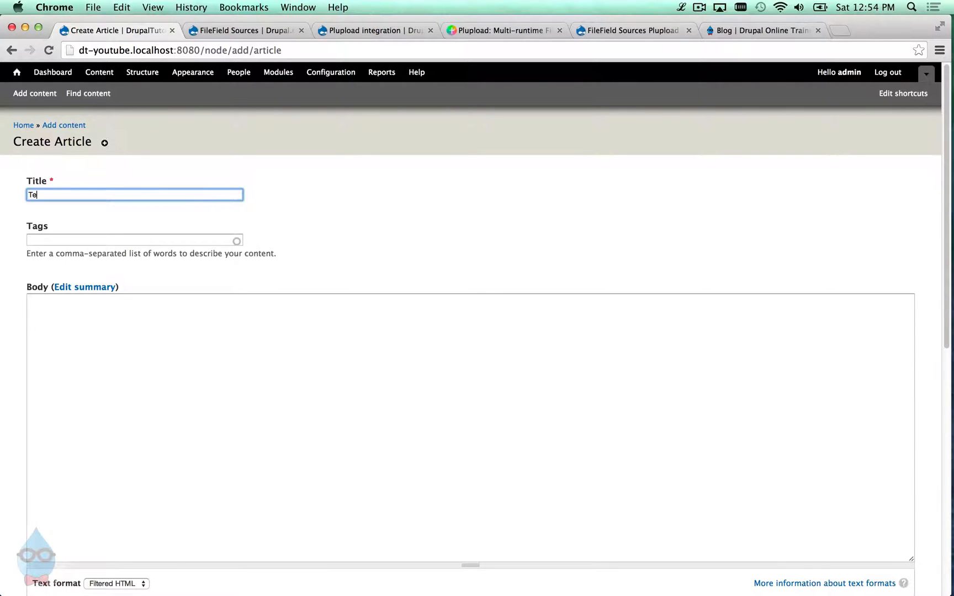
type("st Article")
- Switch the Image field to Advanced upload and open the Add files chooser
scroll(355, 185, "down", 10)
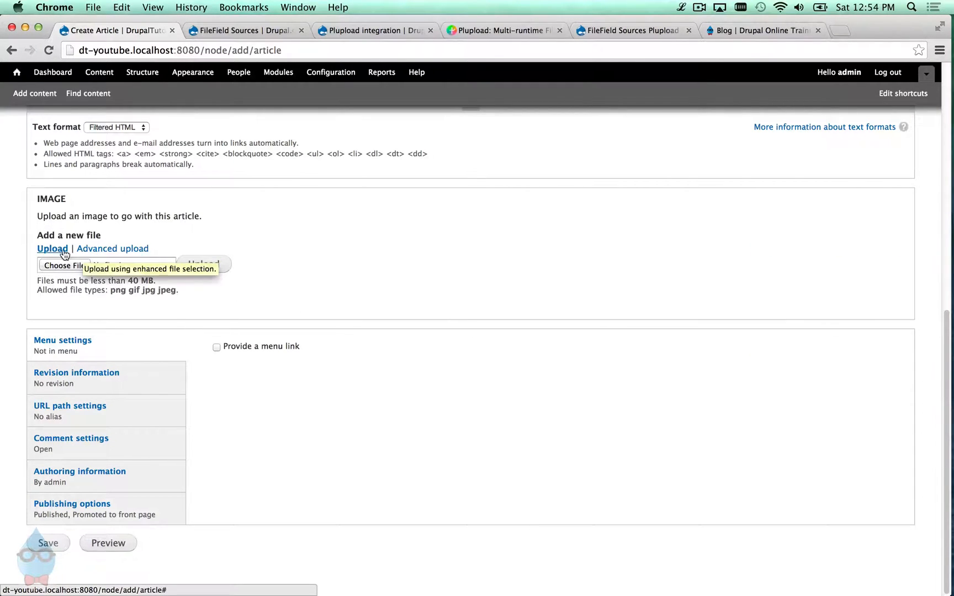
left_click(95, 252)
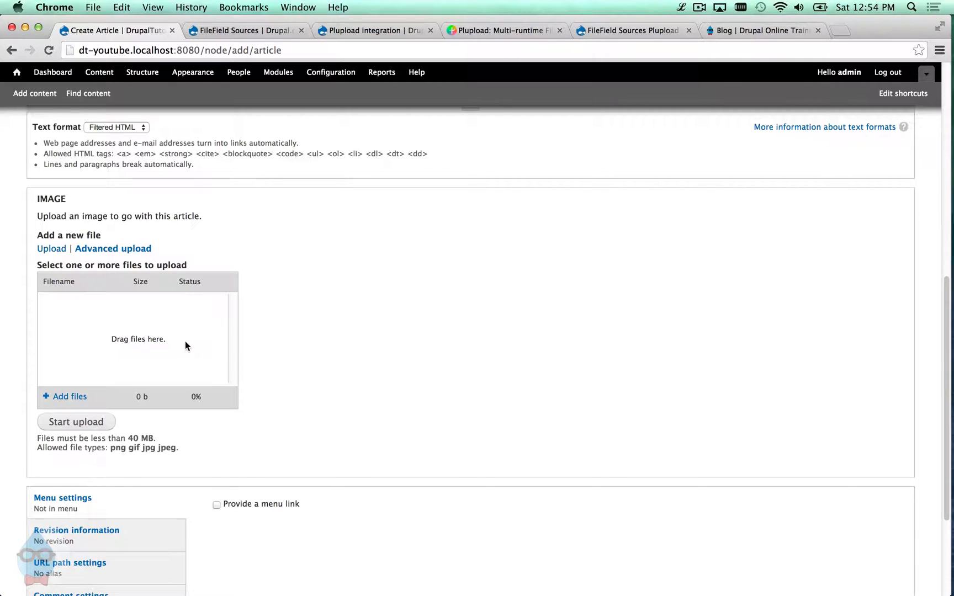
left_click(65, 397)
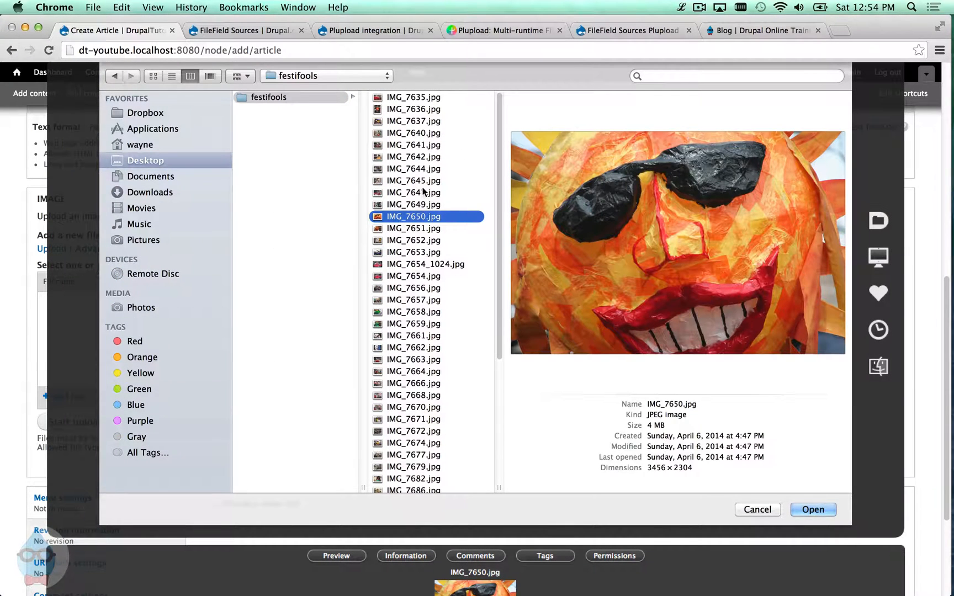
- Select the eight photos IMG_7640 through IMG_7650 and upload them with Plupload
left_click(422, 158, "shift")
left_click(423, 135, "shift")
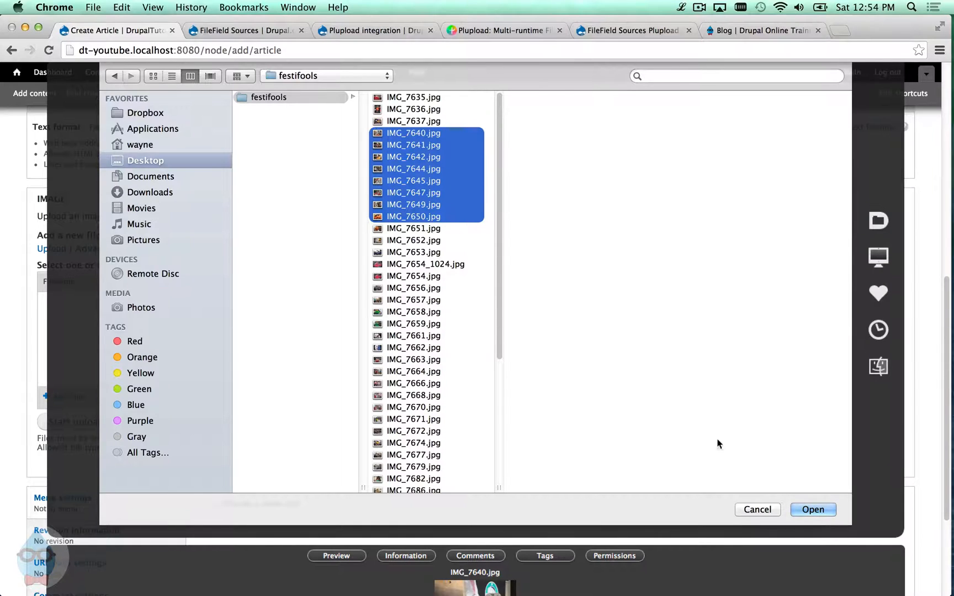
left_click(821, 512)
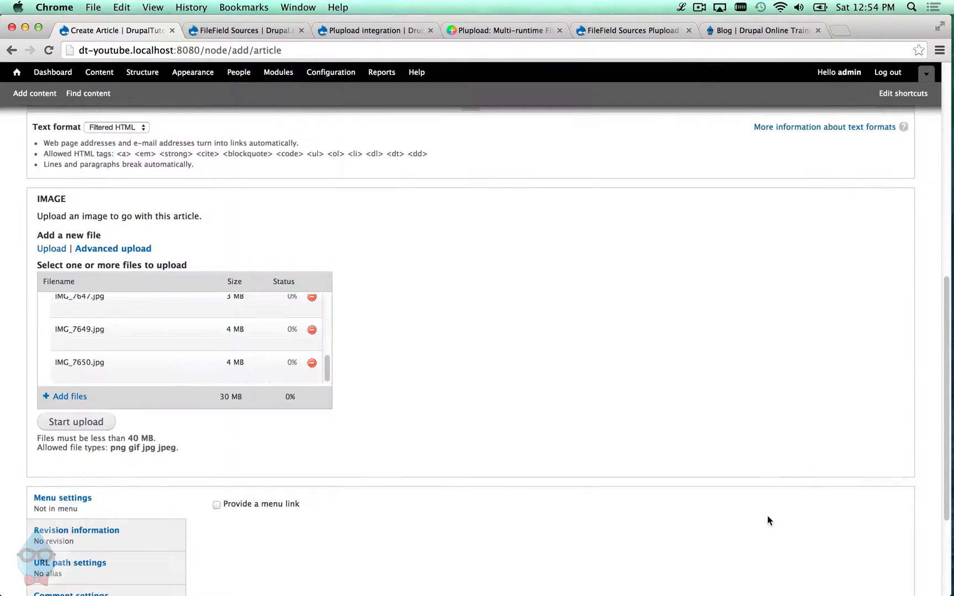
left_click(98, 426)
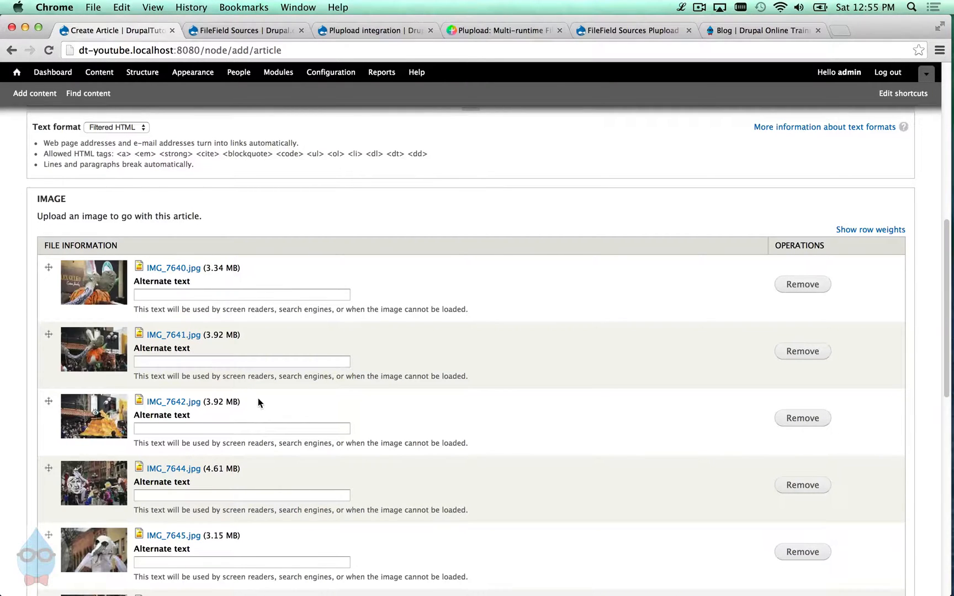
- Drag IMG_7650 to follow IMG_7642 and IMG_7649 to follow IMG_7644 in the image list
scroll(257, 398, "down", 3)
scroll(255, 406, "down", 3)
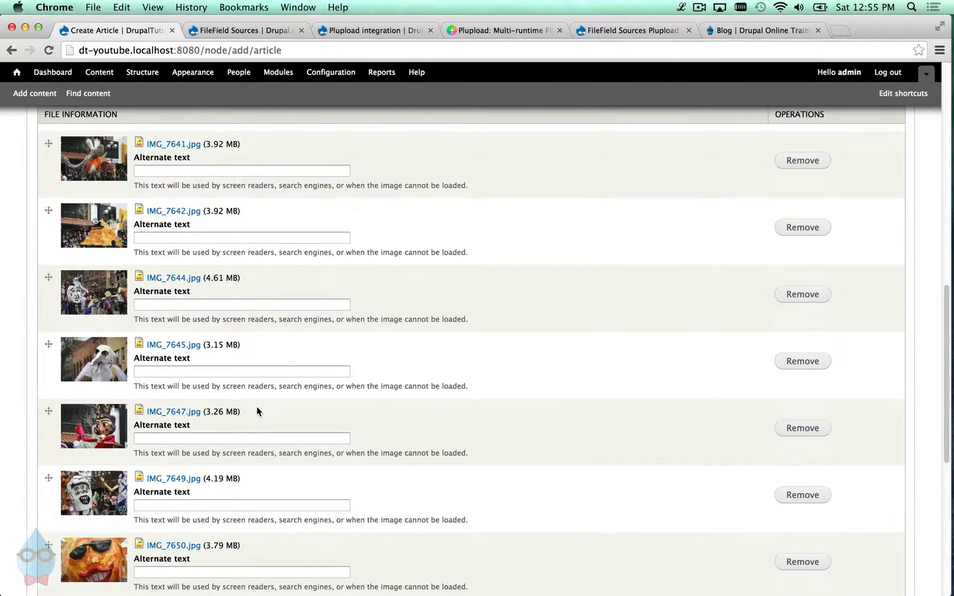
scroll(257, 408, "down", 3)
scroll(254, 412, "up", 5)
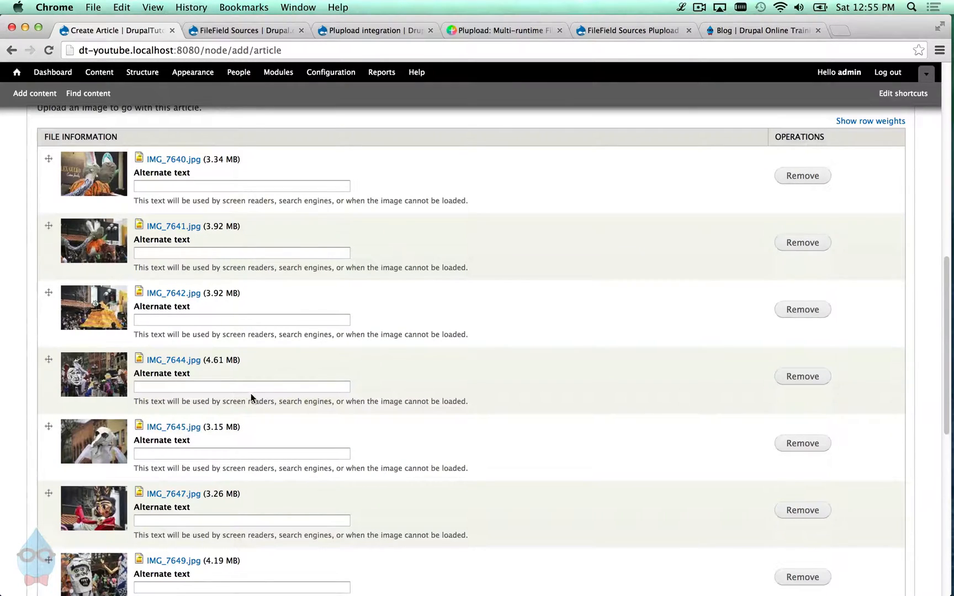
scroll(191, 414, "down", 5)
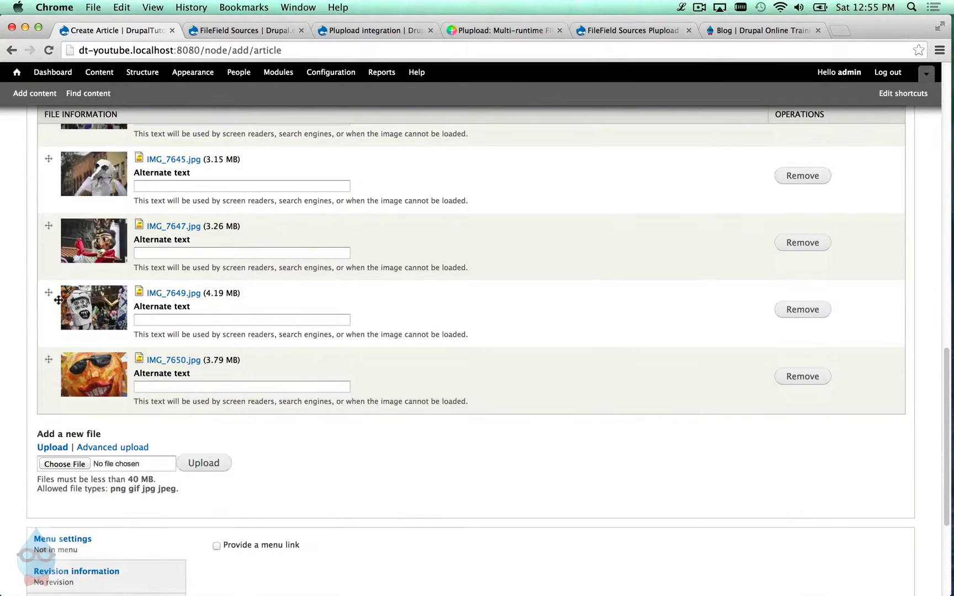
left_click_drag(58, 300, 77, 225)
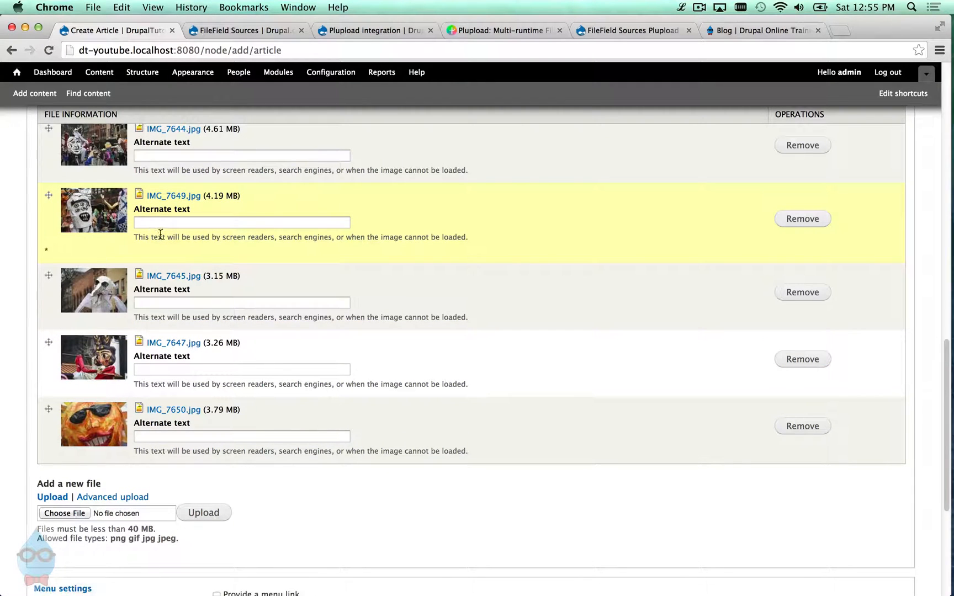
left_click_drag(50, 416, 47, 132)
scroll(191, 348, "up", 3)
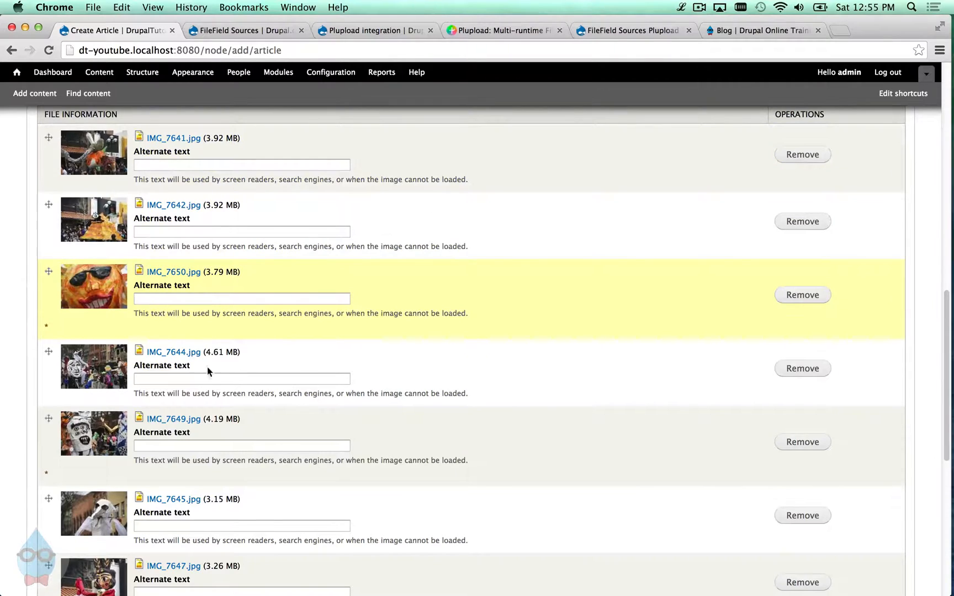
scroll(206, 368, "down", 7)
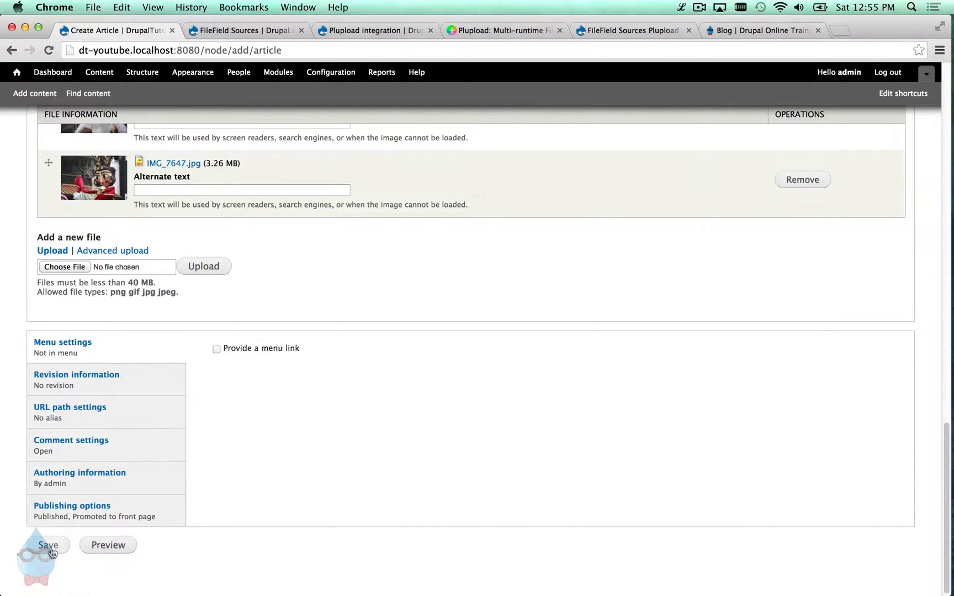
- Save Test Article and scroll through the created page showing the uploaded photos
left_click(51, 549)
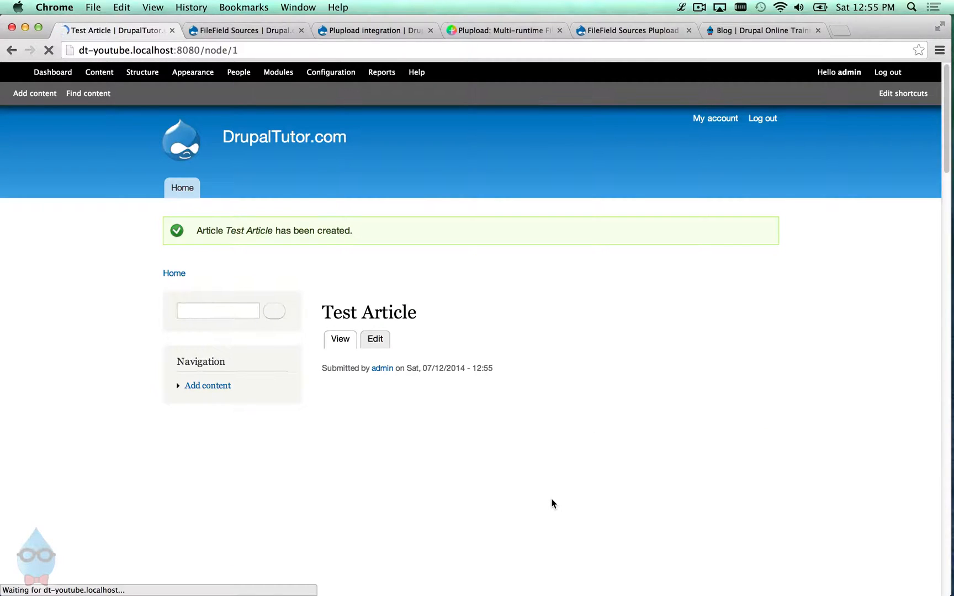
scroll(514, 462, "down", 5)
scroll(508, 457, "down", 4)
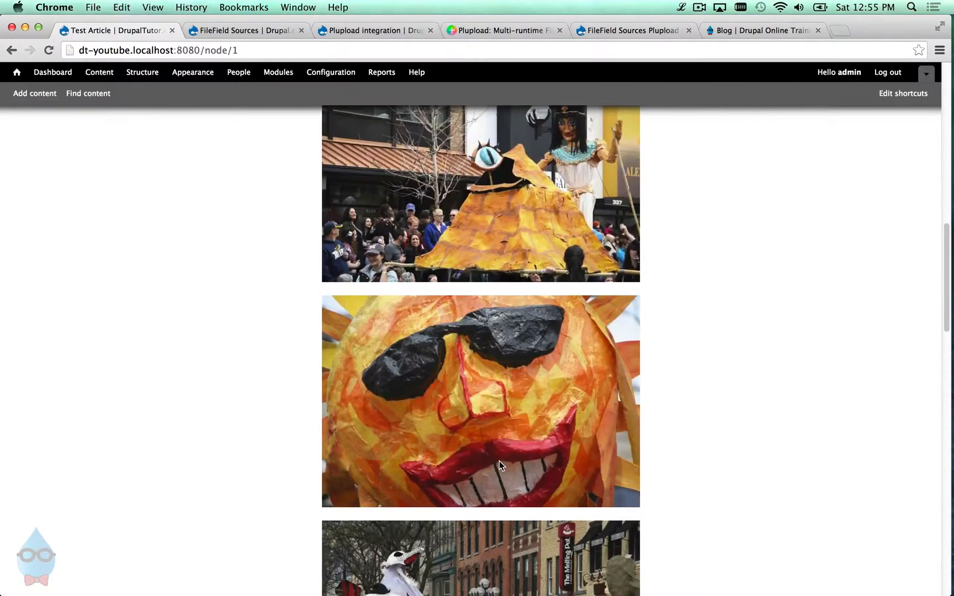
scroll(500, 464, "down", 15)
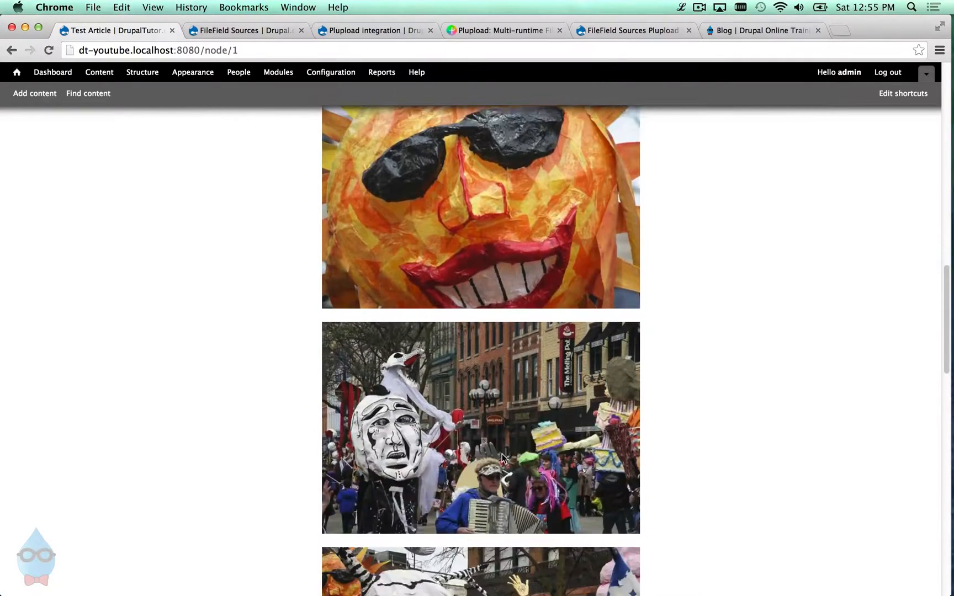
left_click_drag(948, 442, 953, 104)
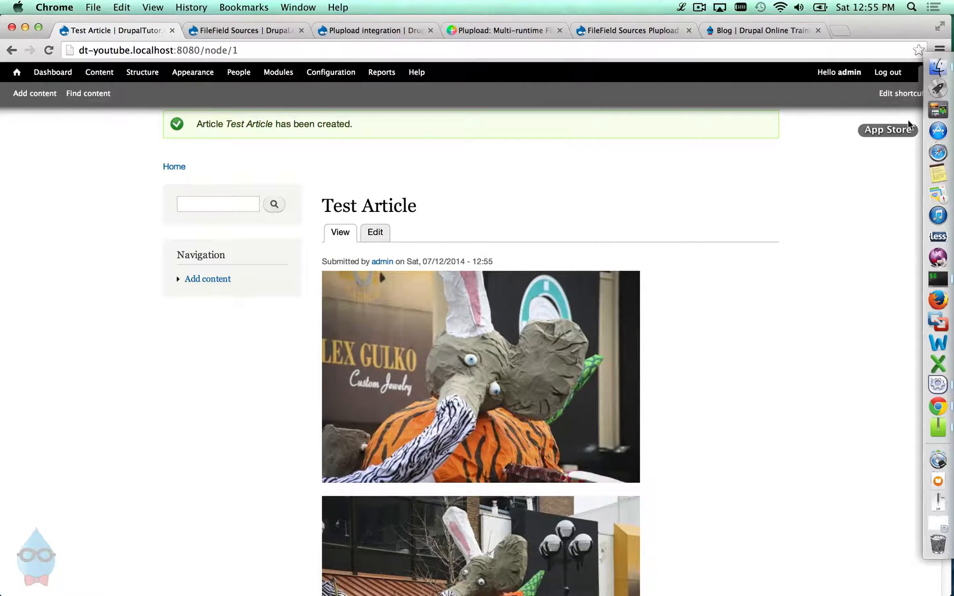
- Open a new Article form and toggle Image between Advanced upload and Upload, ending on Upload
left_click(53, 103)
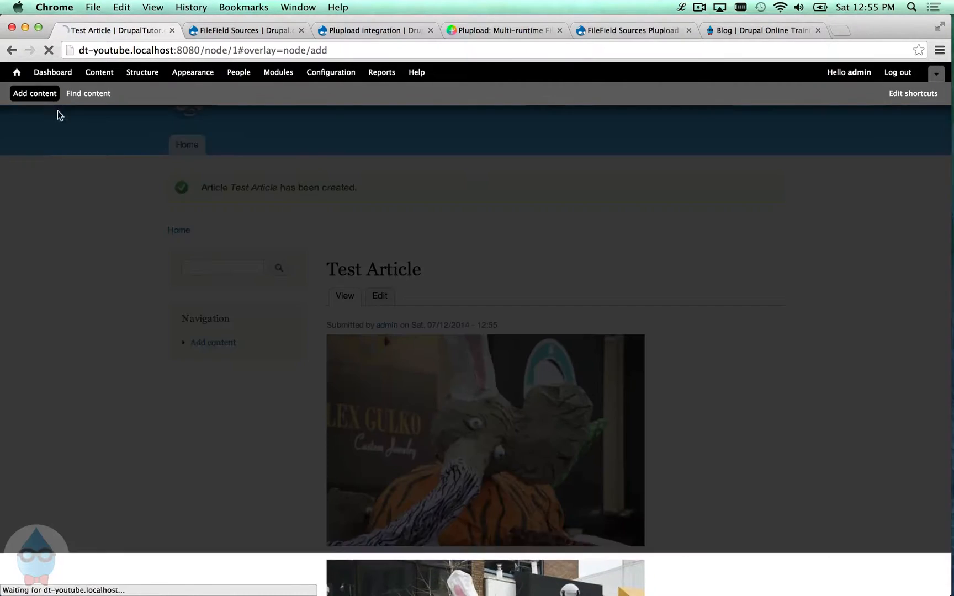
left_click(95, 188)
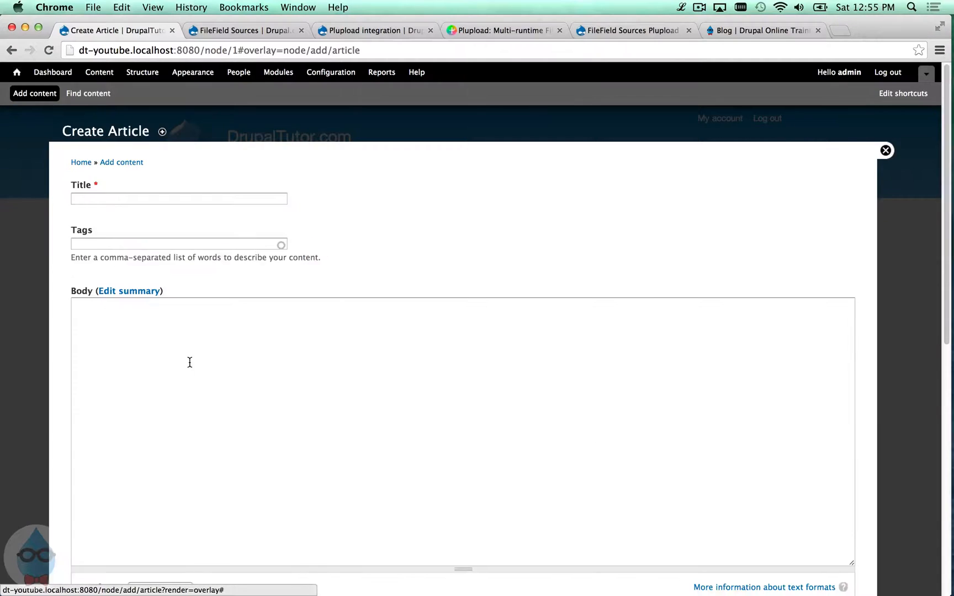
scroll(257, 442, "down", 5)
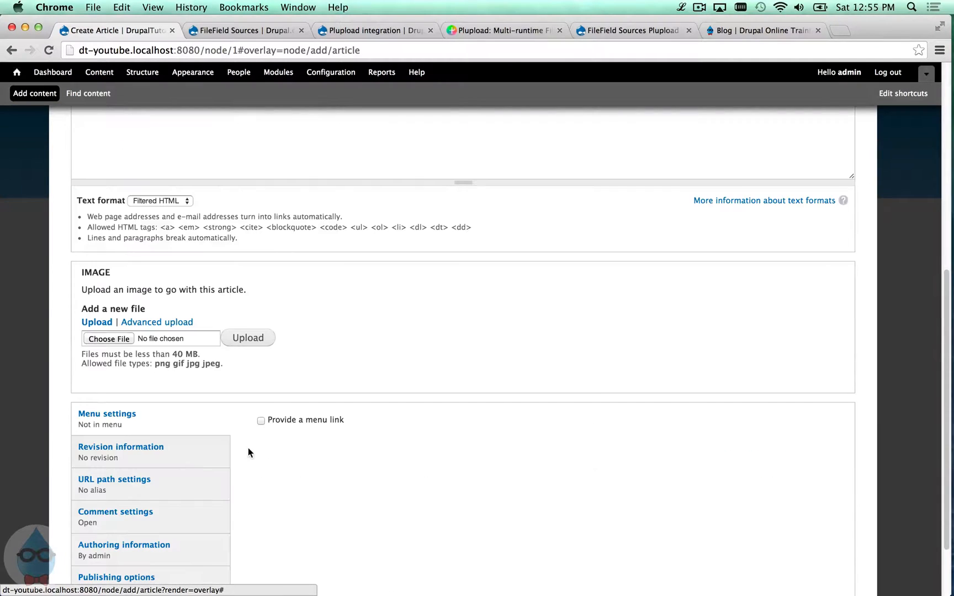
left_click(132, 325)
left_click(98, 323)
left_click(128, 324)
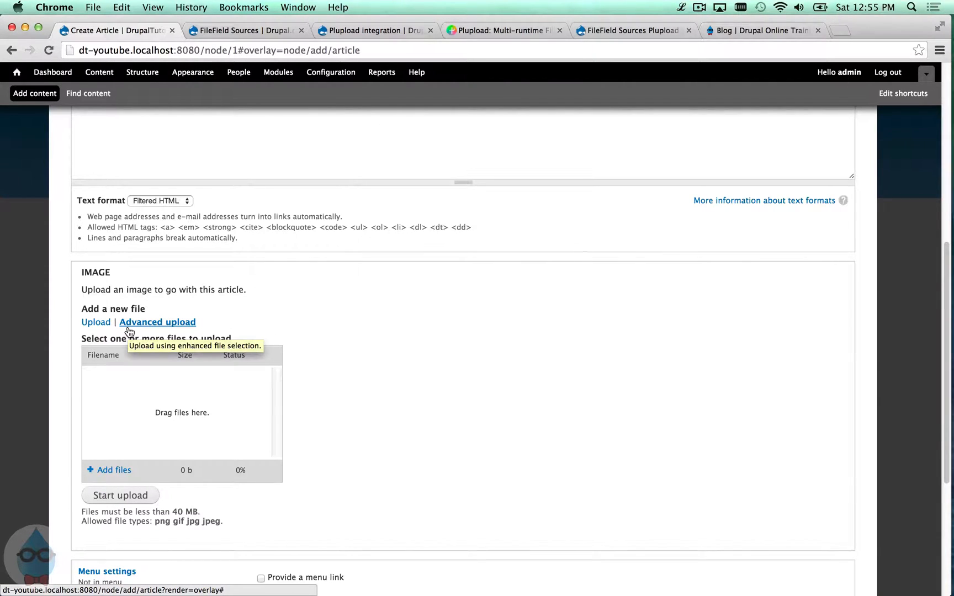
left_click(96, 324)
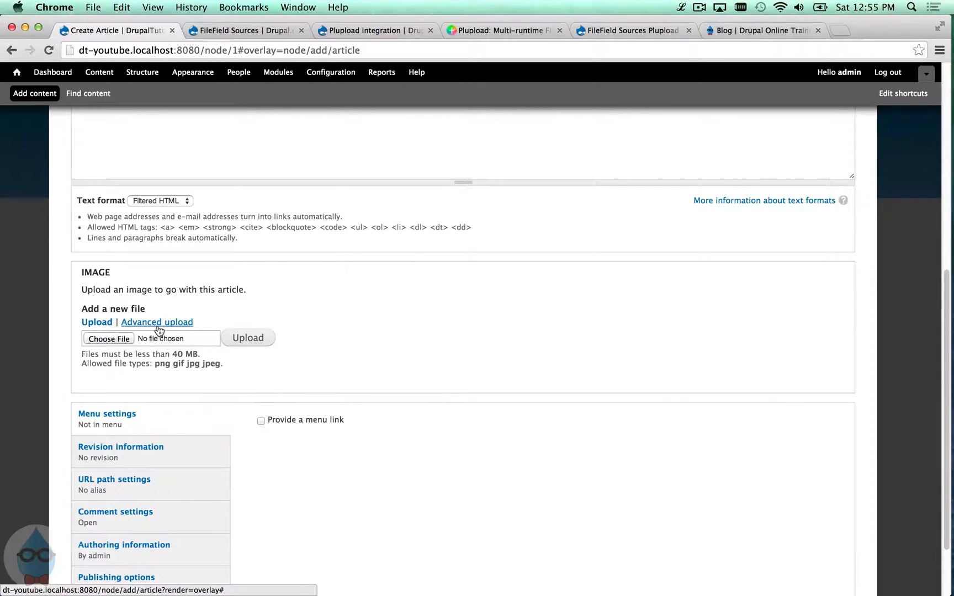
left_click(167, 326)
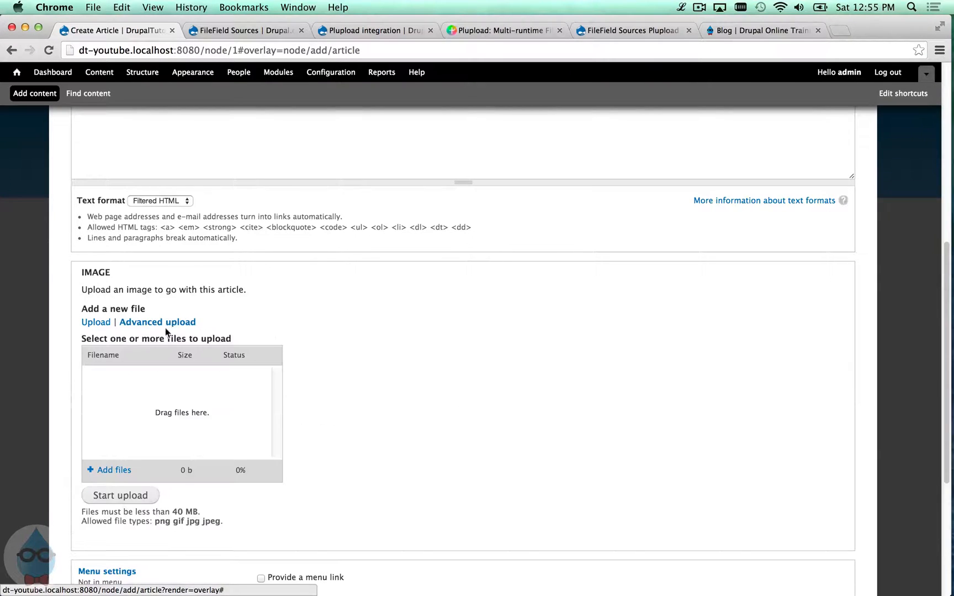
left_click(96, 324)
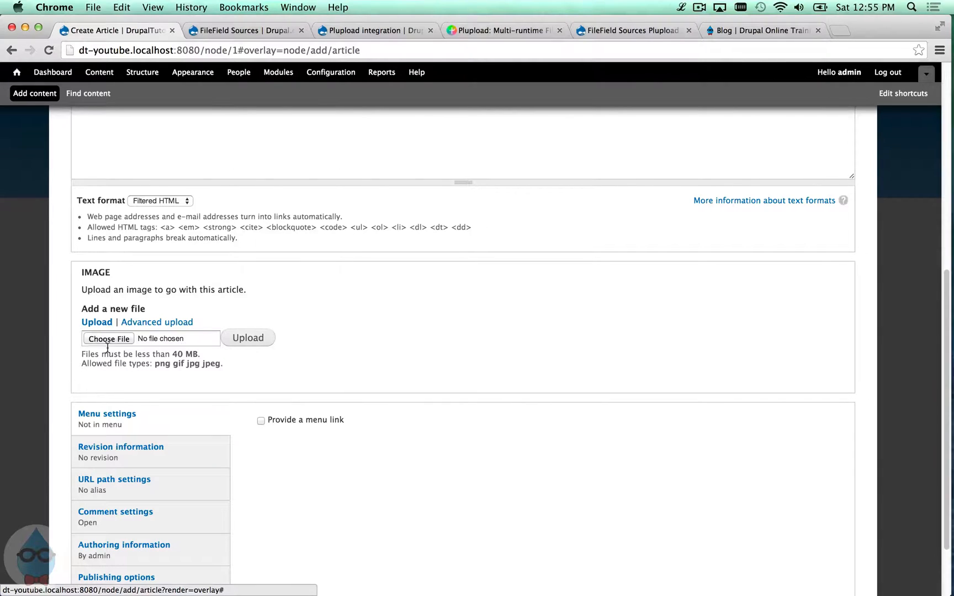
scroll(167, 353, "up", 2)
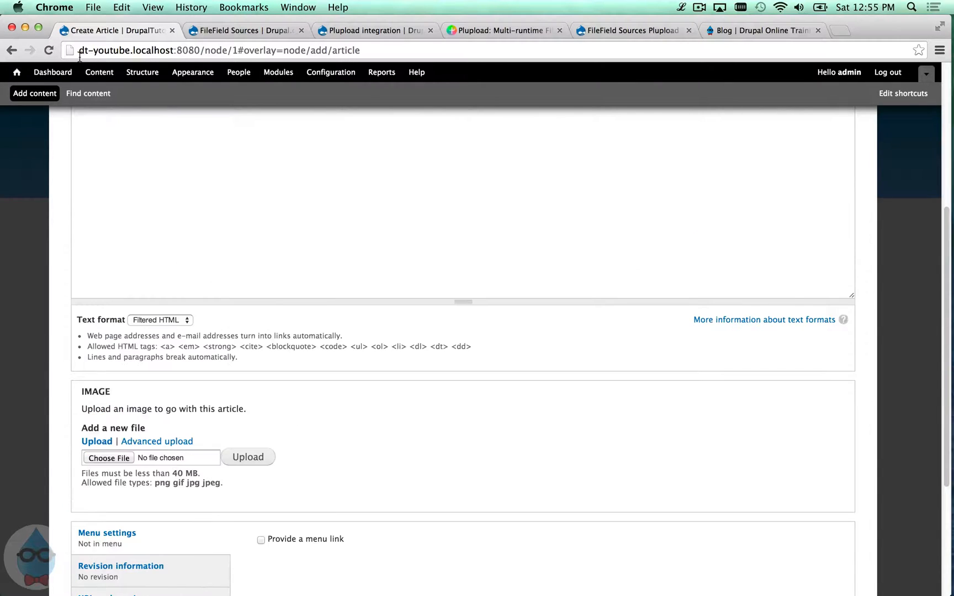
- Go to Structure > Content types > Article > Manage fields and edit the Image field
left_click(142, 73)
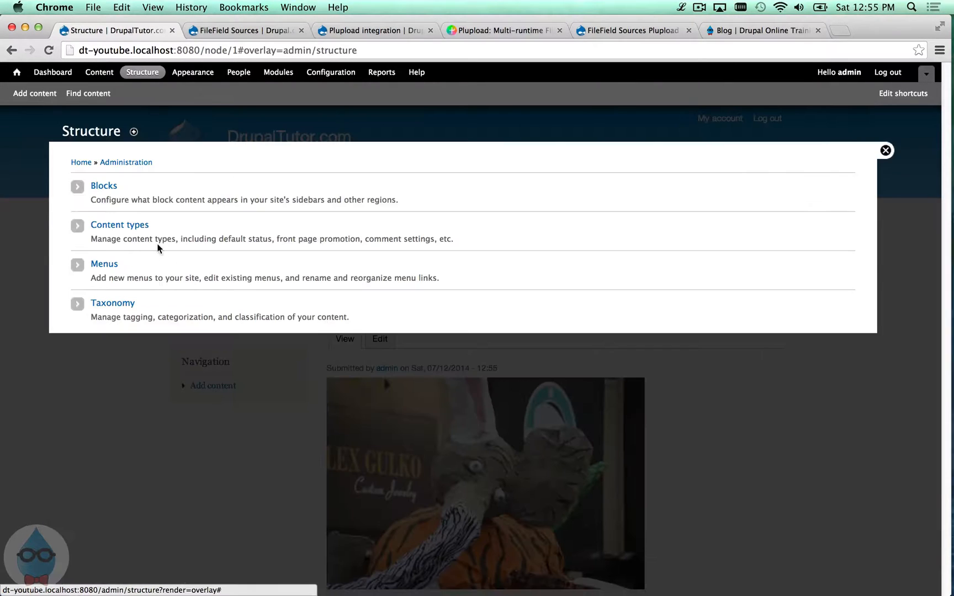
left_click(132, 225)
left_click(607, 249)
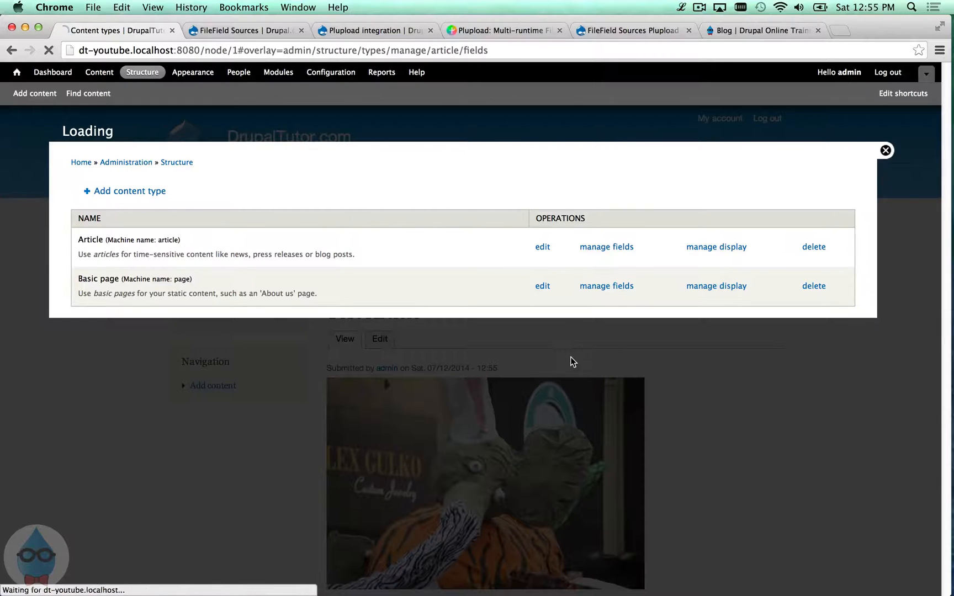
left_click(765, 288)
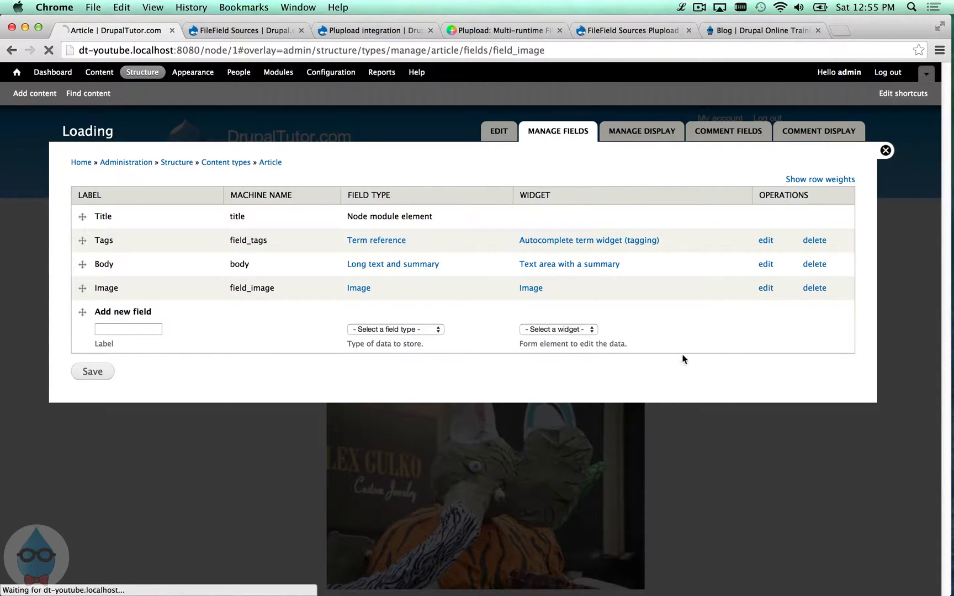
scroll(303, 352, "down", 15)
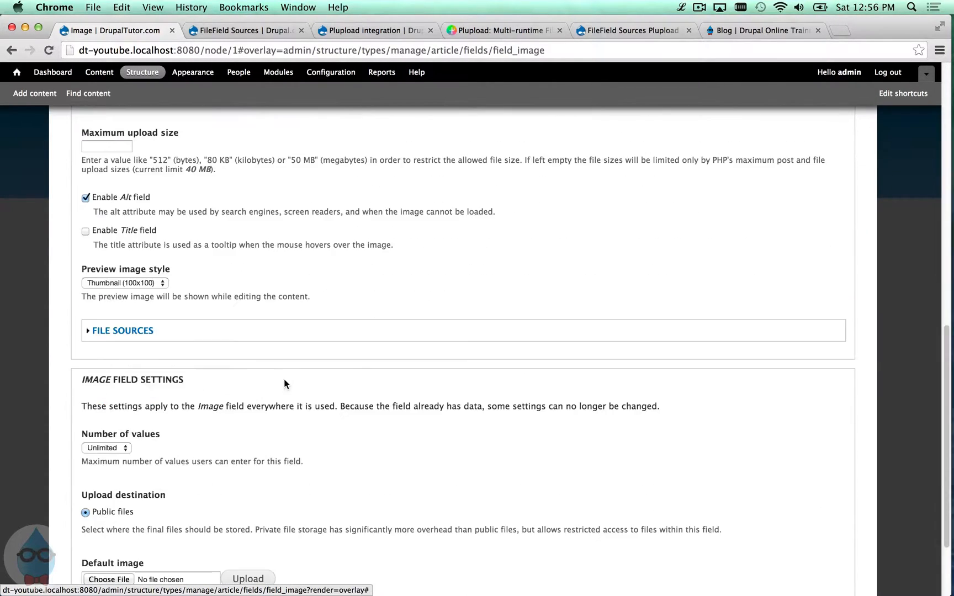
- Uncheck the 'Upload (default)' file source and save the Image field settings
left_click(124, 331)
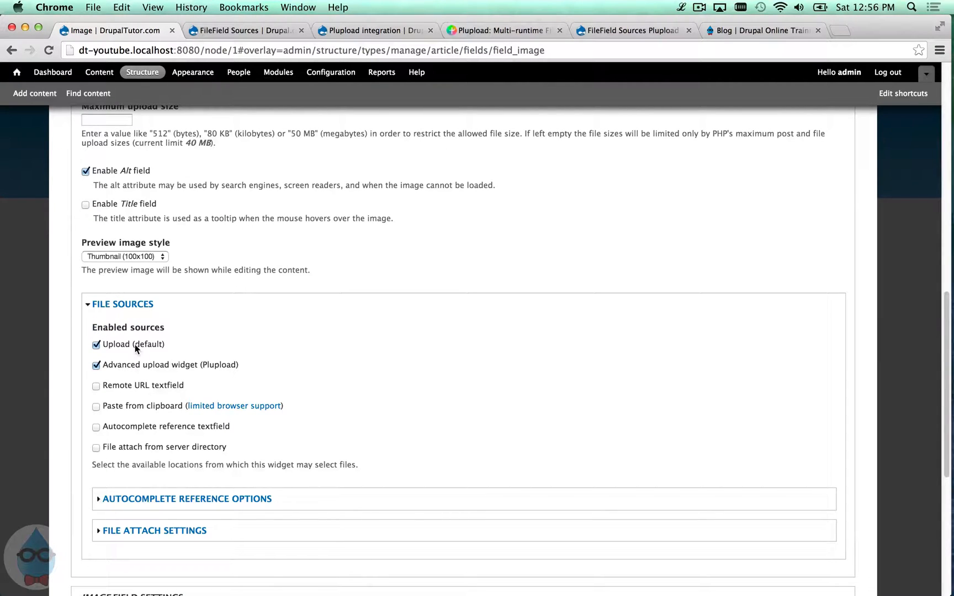
left_click(135, 345)
scroll(140, 400, "down", 2)
scroll(138, 411, "down", 4)
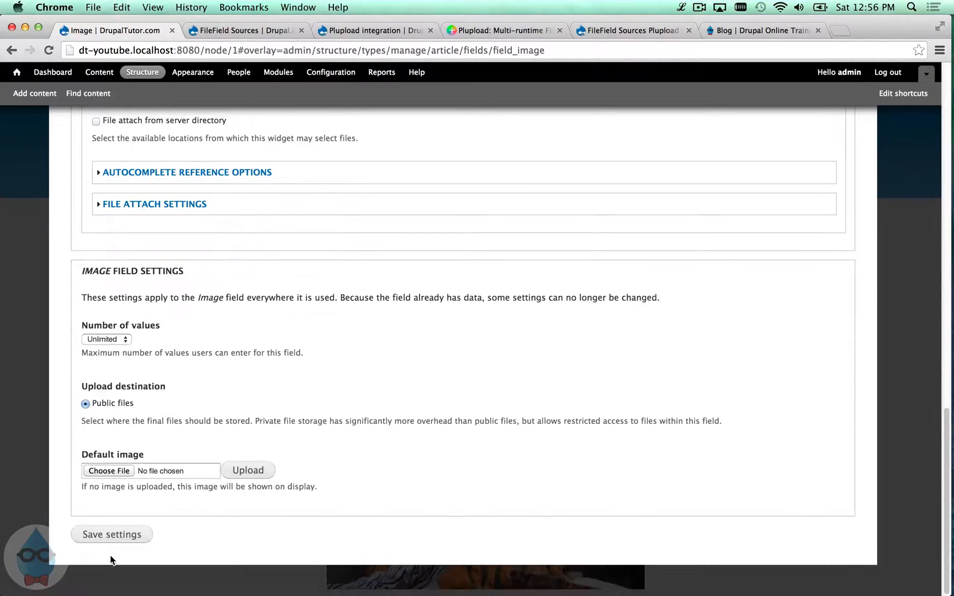
left_click(112, 534)
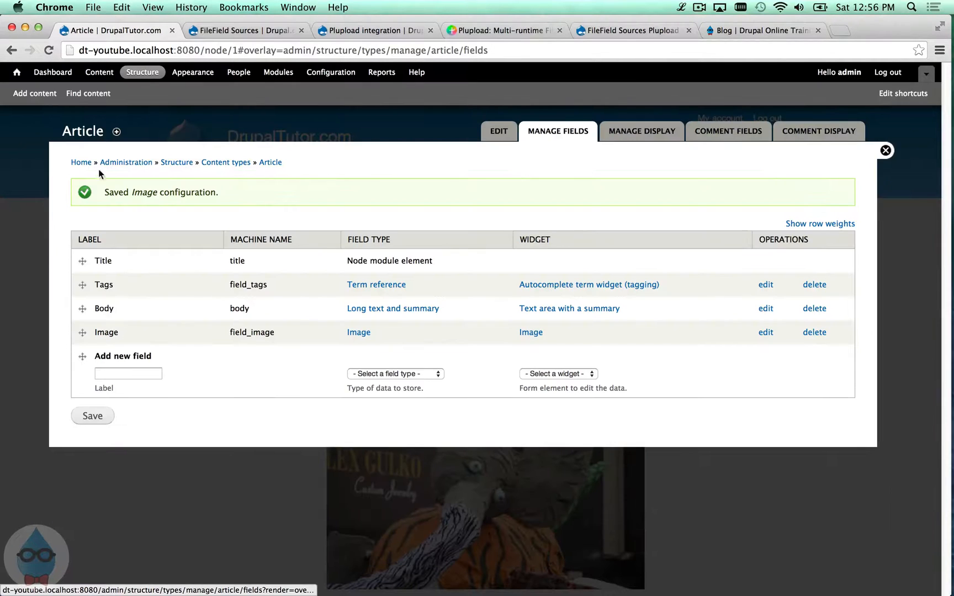
left_click(50, 95)
- Check the new Article form's Plupload-only Image uploader, then open the Structure overview
left_click(114, 188)
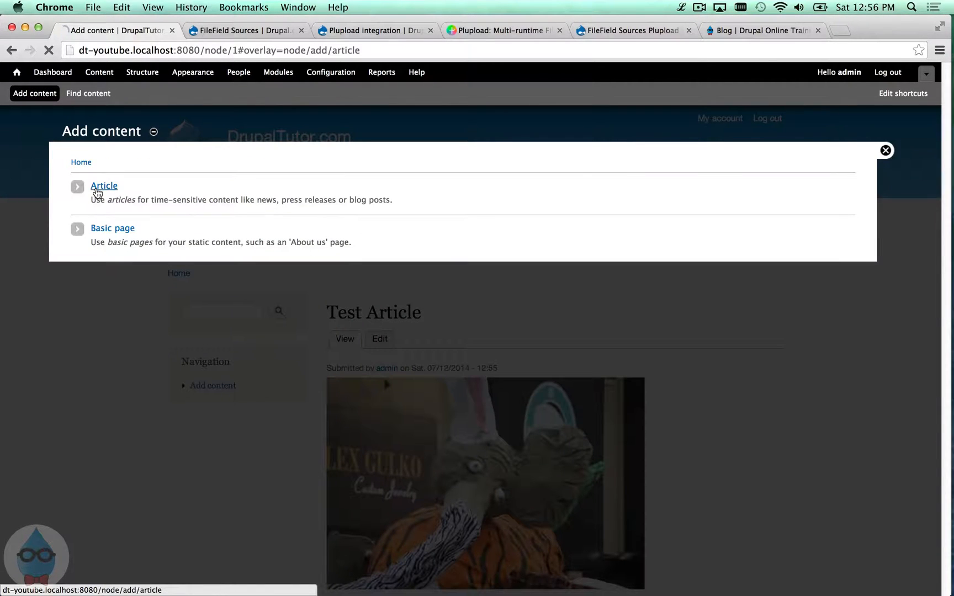
scroll(786, 331, "down", 6)
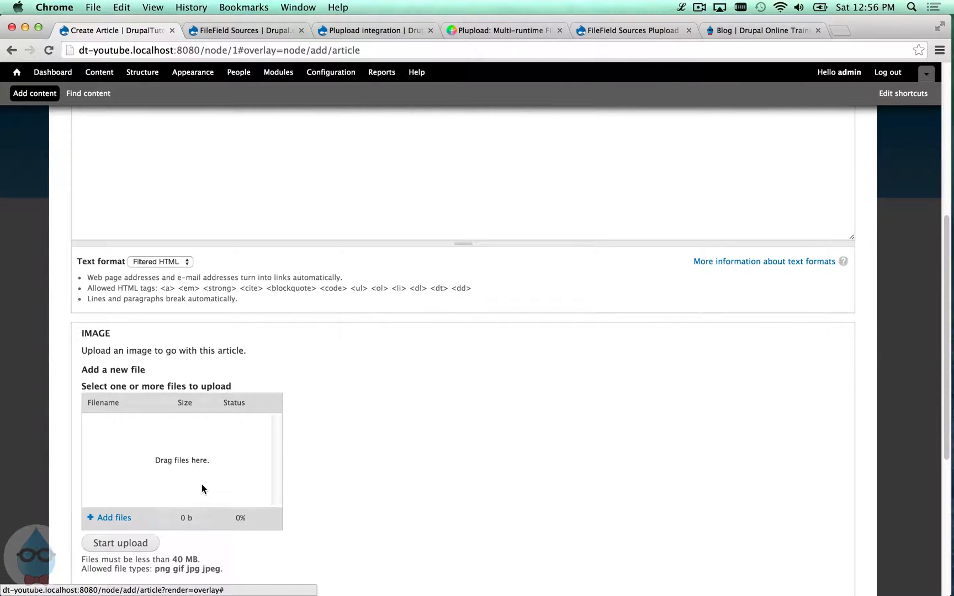
mouse_move(202, 488)
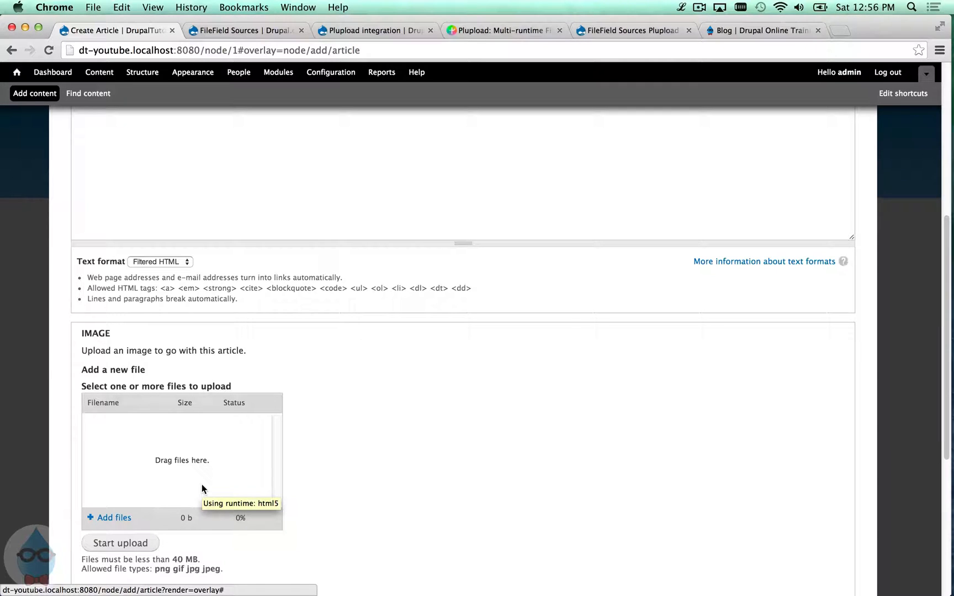
scroll(213, 454, "up", 8)
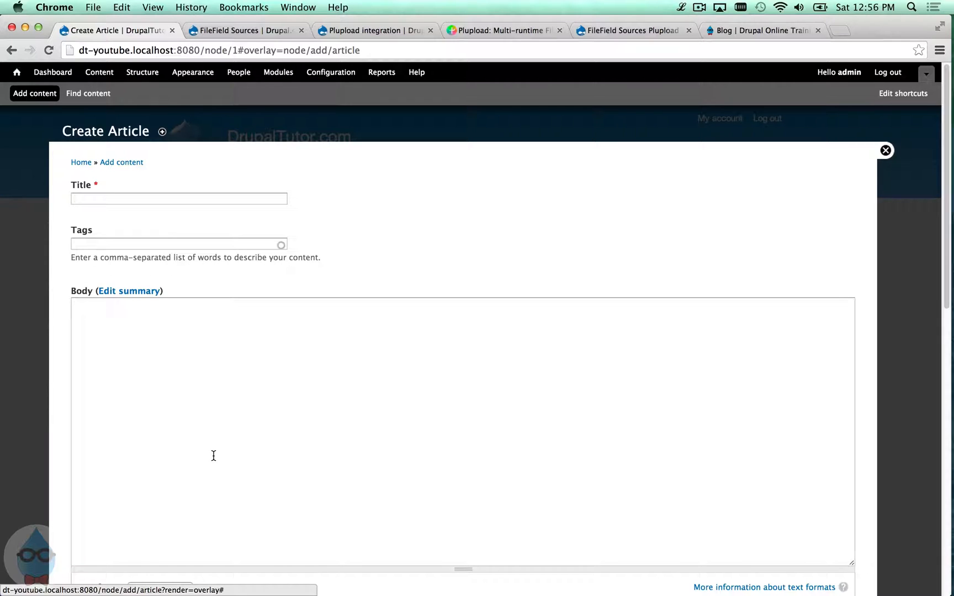
left_click(139, 79)
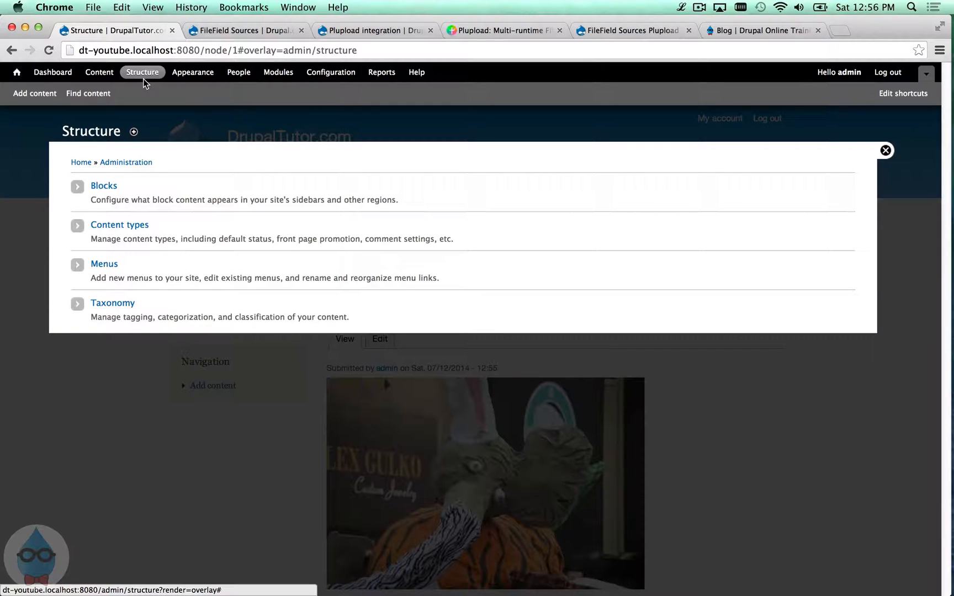
- Open the Image field settings of the Article content type
left_click(134, 231)
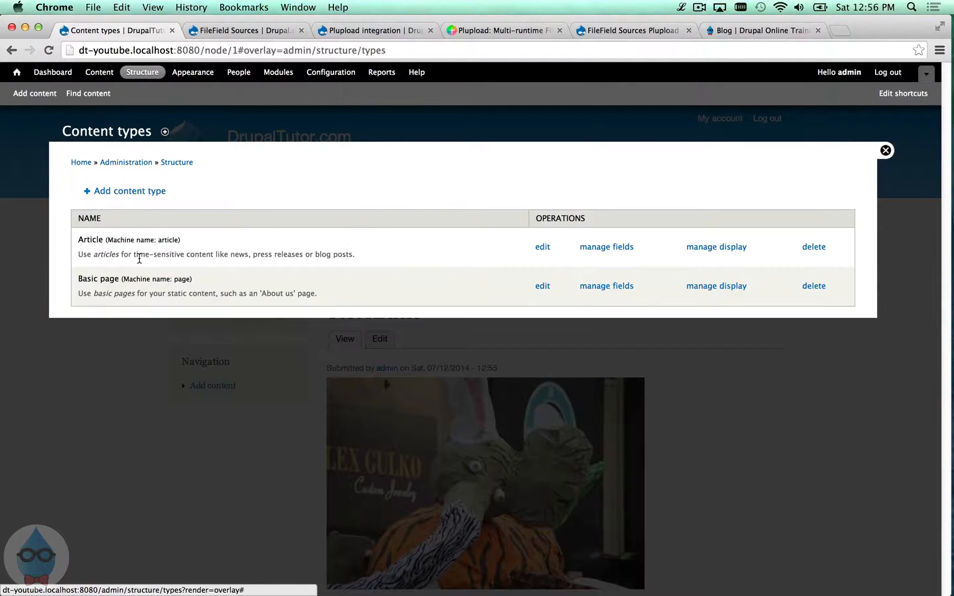
left_click(621, 253)
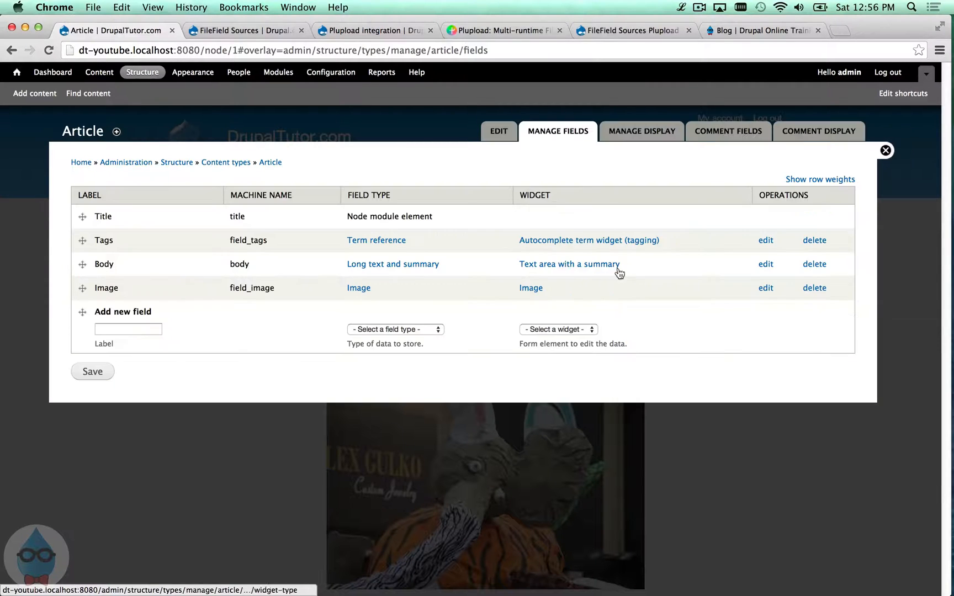
left_click(766, 288)
scroll(328, 315, "down", 10)
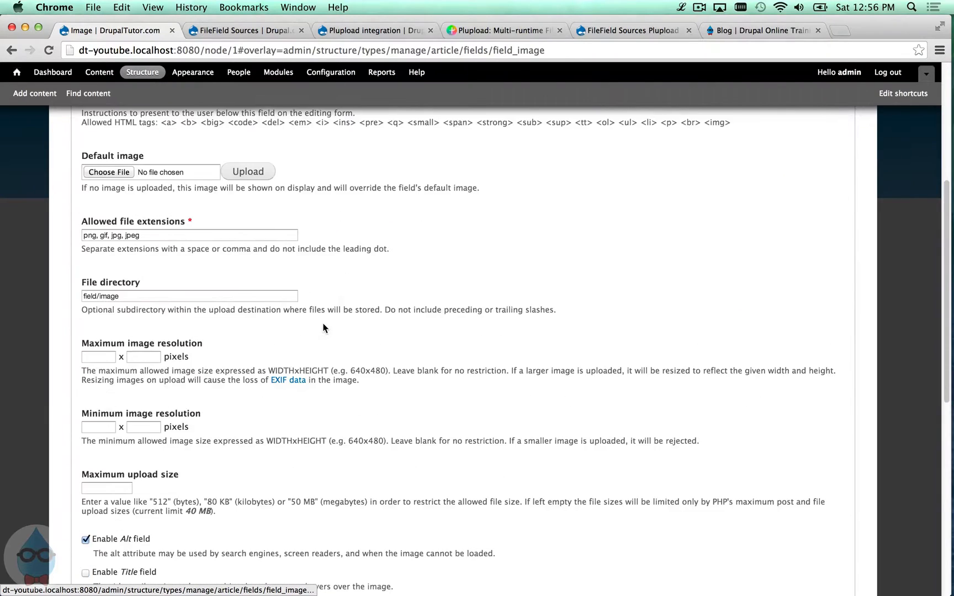
scroll(324, 328, "down", 8)
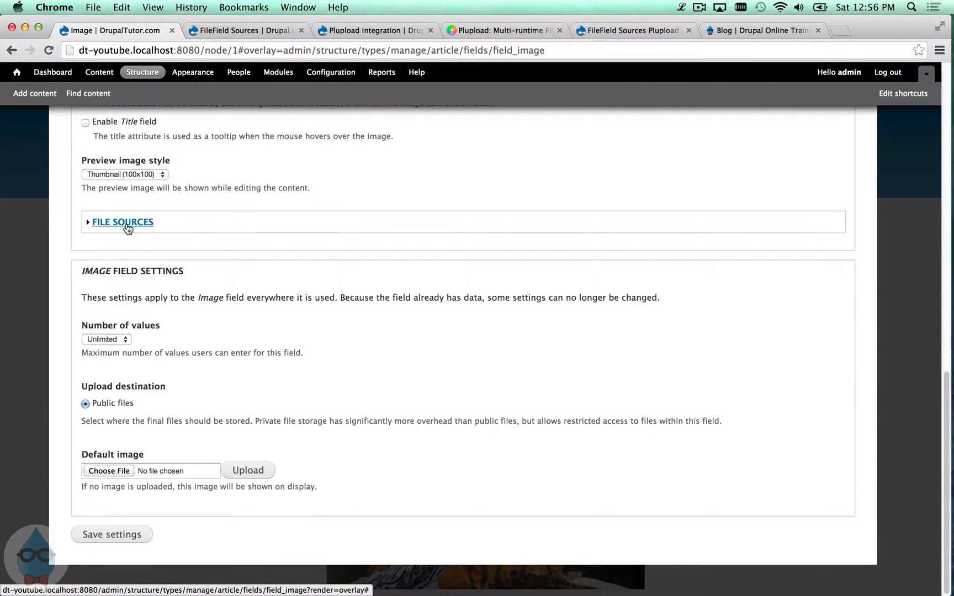
- Under File Sources, enable Remote URL, Paste from clipboard and Autocomplete reference, leaving server directory off
left_click(126, 224)
left_click(165, 305)
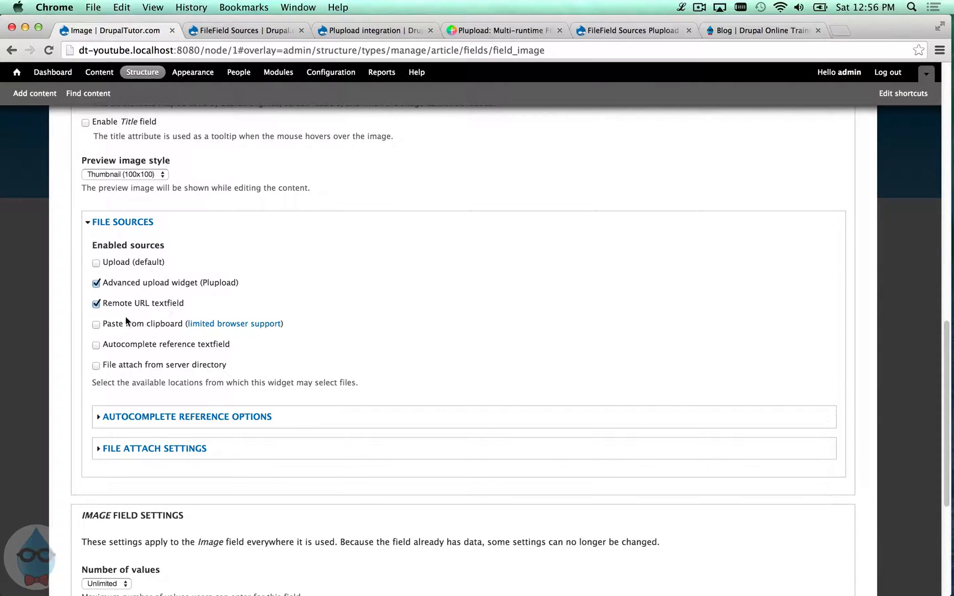
left_click(166, 326)
left_click(155, 343)
left_click(187, 362)
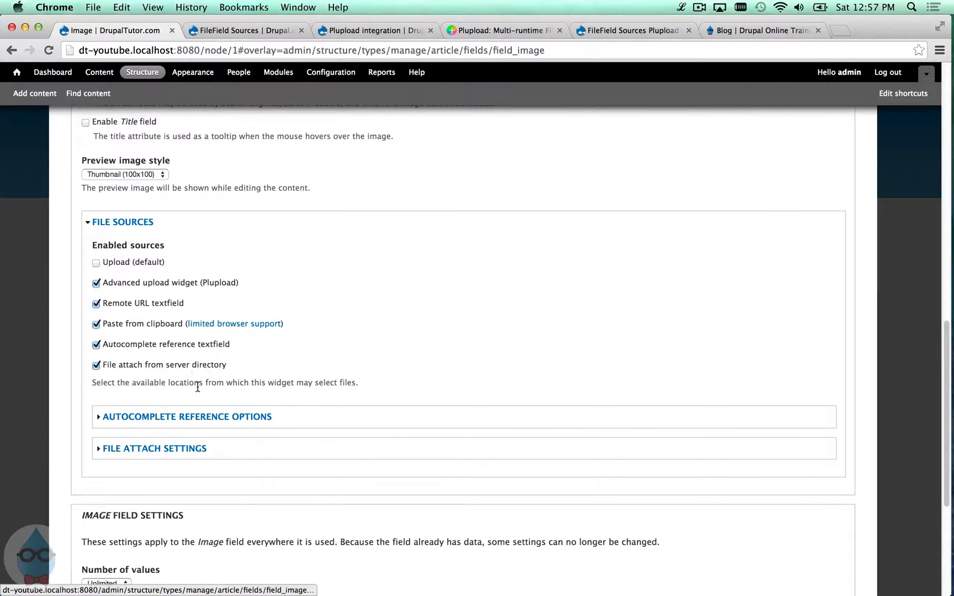
left_click(198, 365)
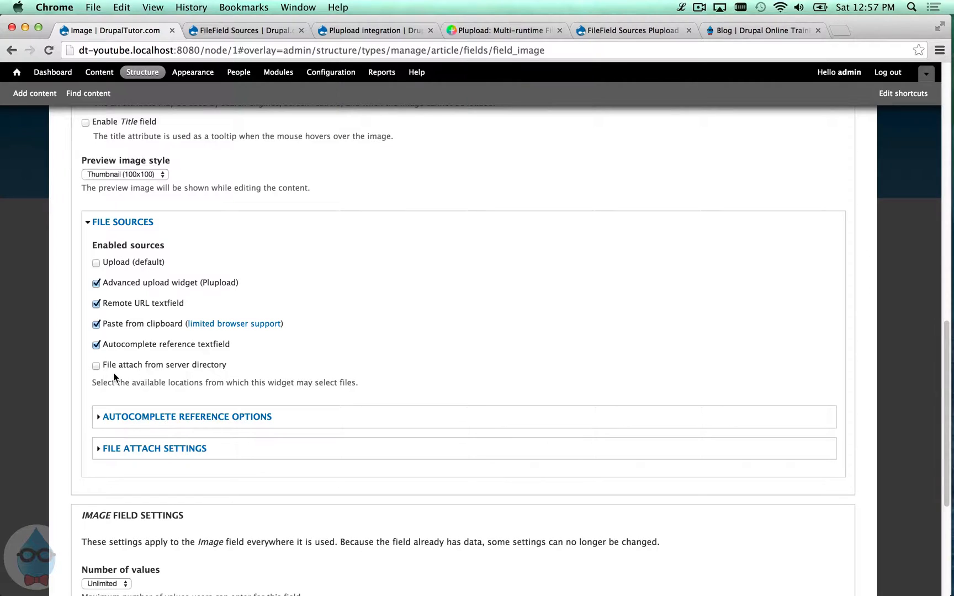
- Save the Image field settings
scroll(141, 365, "down", 1)
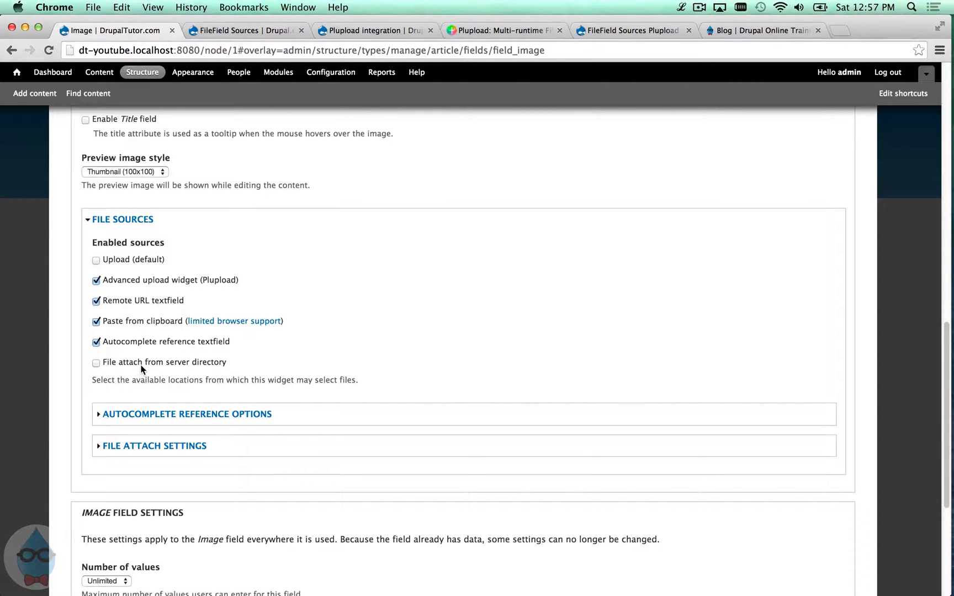
scroll(141, 365, "down", 5)
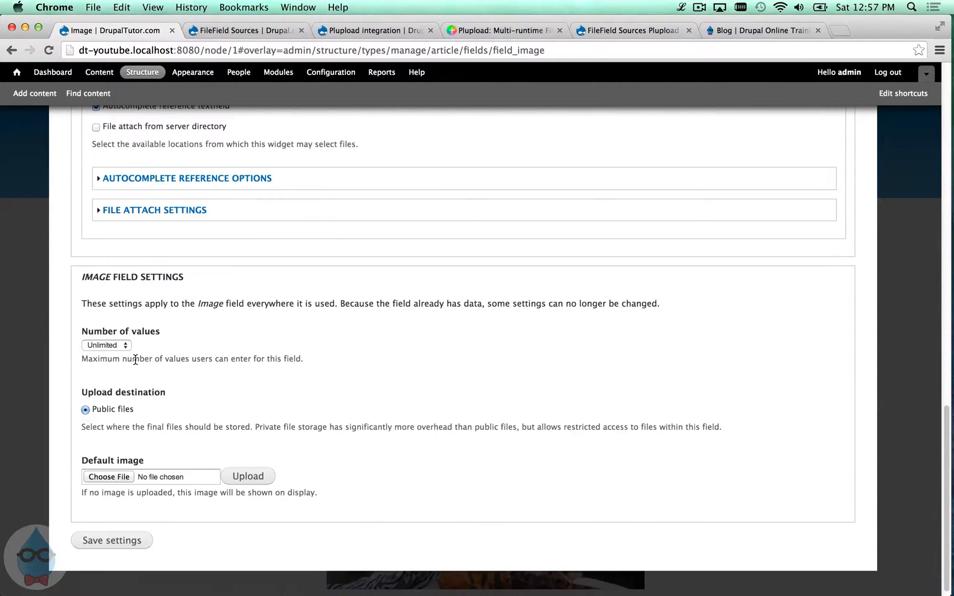
scroll(142, 238, "up", 2)
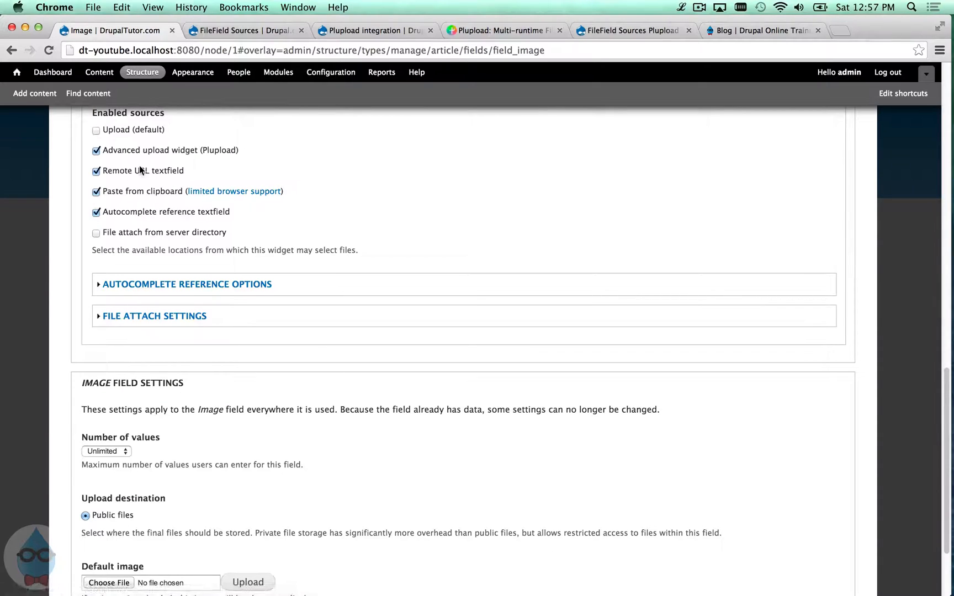
scroll(132, 227, "down", 3)
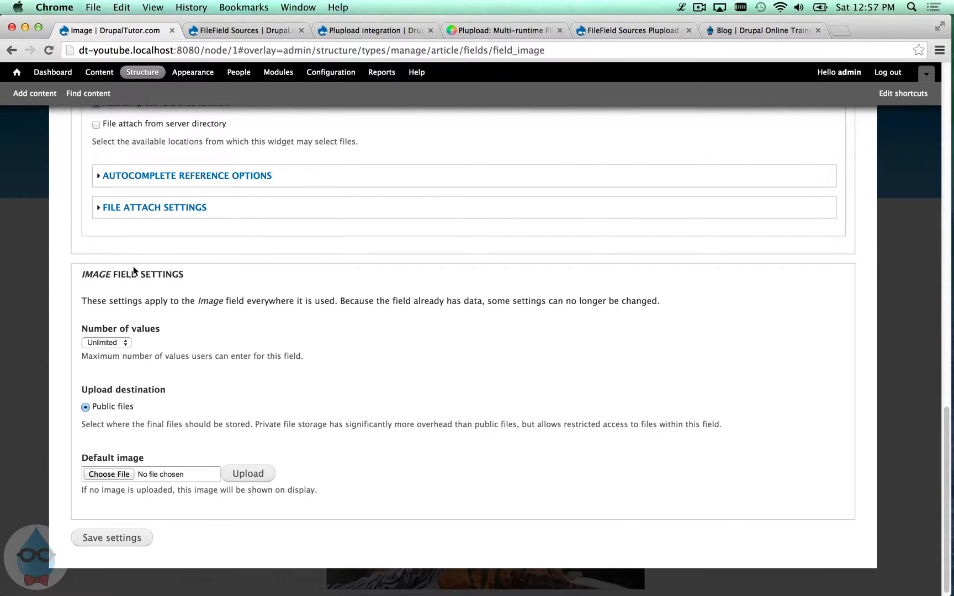
scroll(141, 254, "up", 3)
scroll(132, 354, "down", 2)
left_click(138, 570)
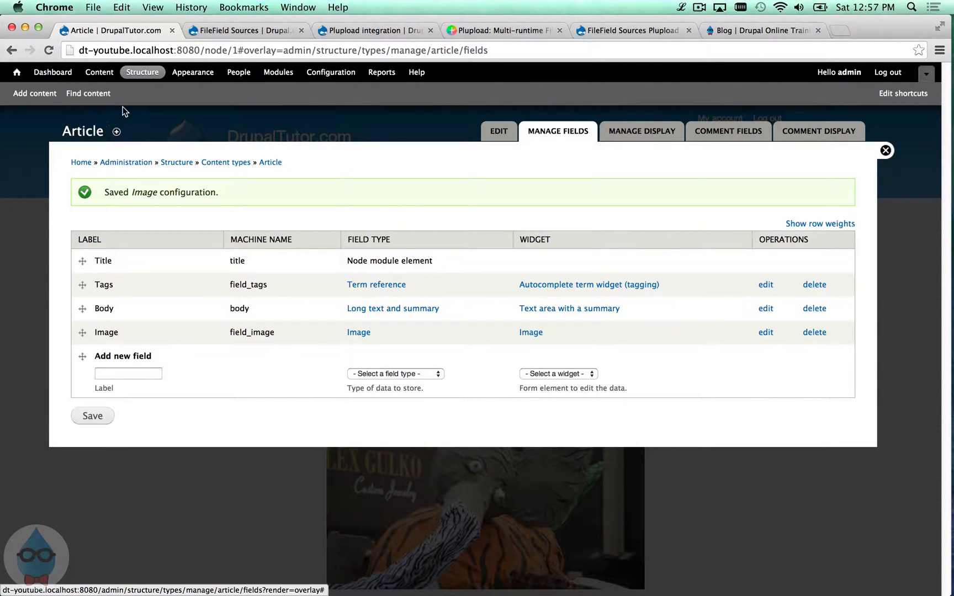
- Start a new Article titled 'Test 2' and set its Image field to the Remote URL source
left_click(44, 99)
left_click(105, 188)
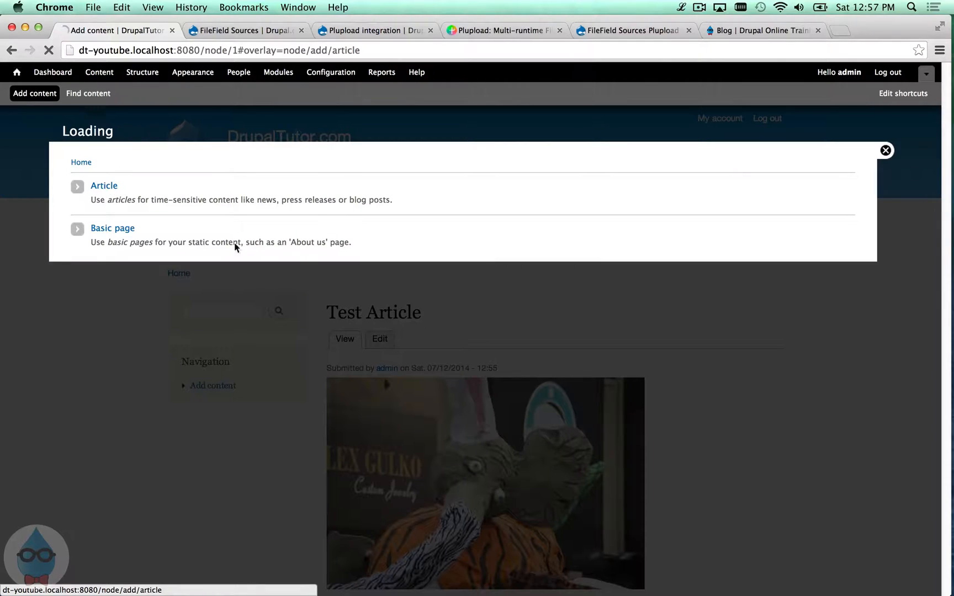
left_click(160, 199)
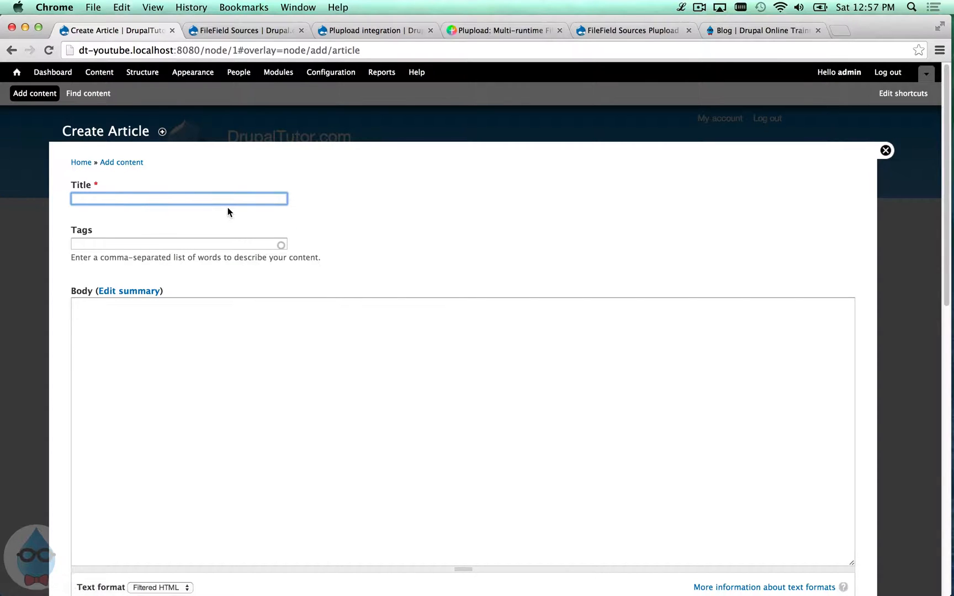
type("Test")
type("1")
scroll(177, 275, "down", 7)
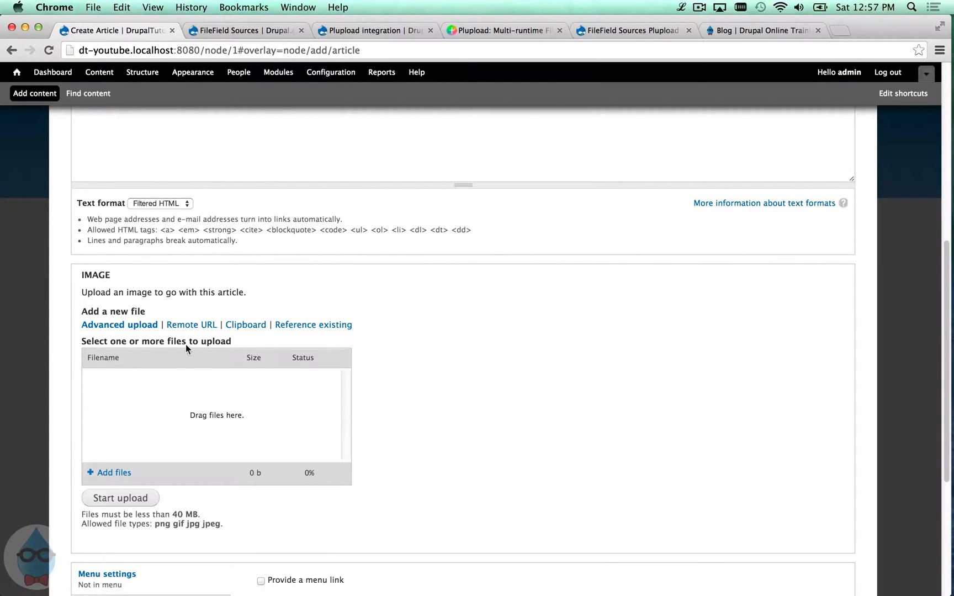
left_click(188, 328)
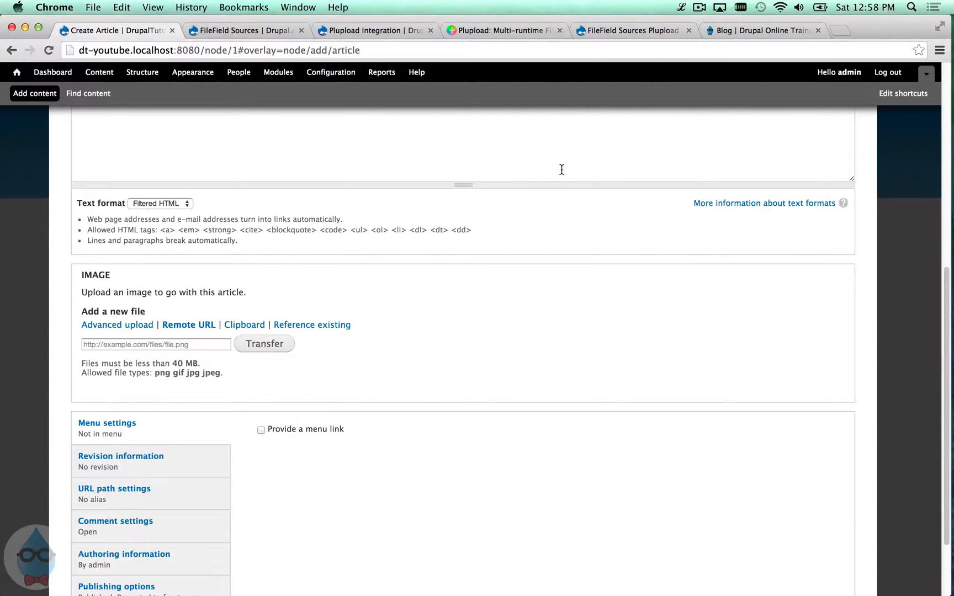
- Copy the image address of the Content Staging session photo on the drupaltutor blog
left_click(745, 32)
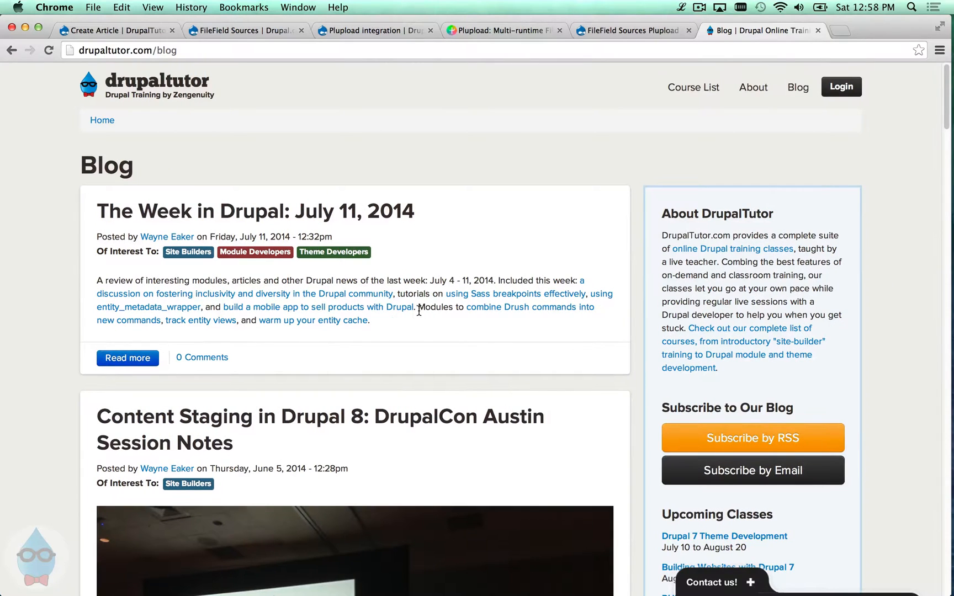
scroll(402, 319, "down", 6)
right_click(411, 270)
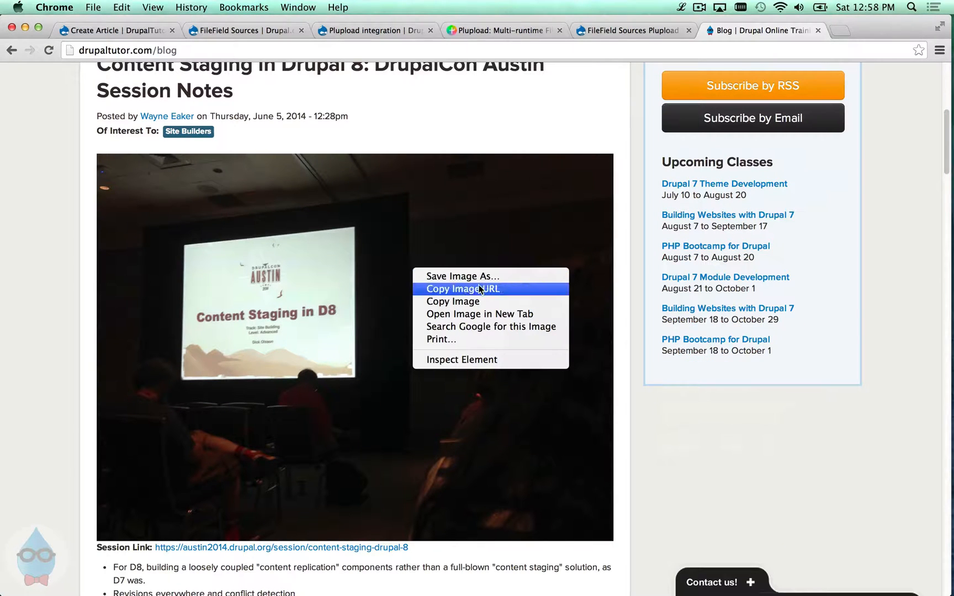
left_click(508, 293)
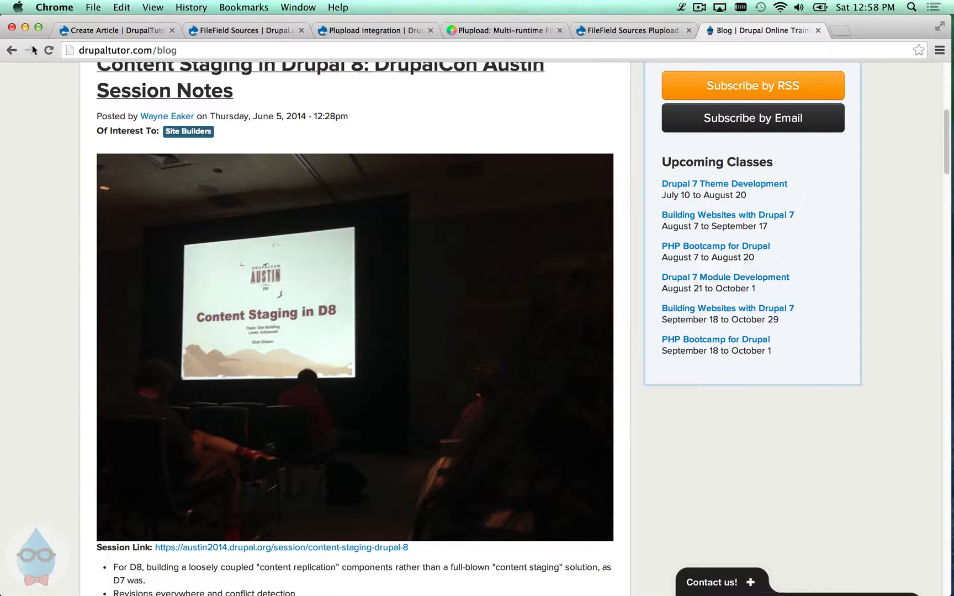
left_click(102, 33)
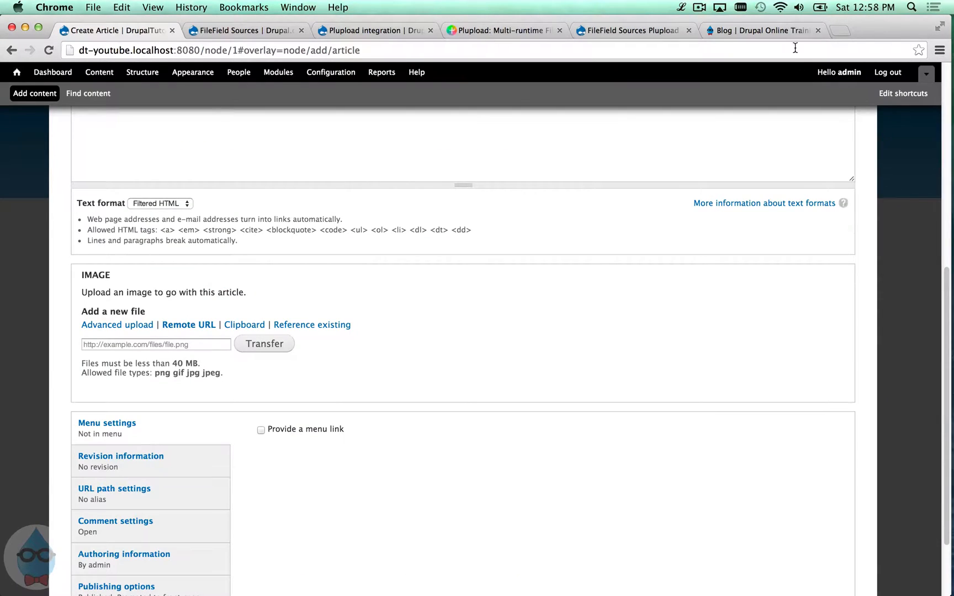
left_click(788, 31)
right_click(387, 222)
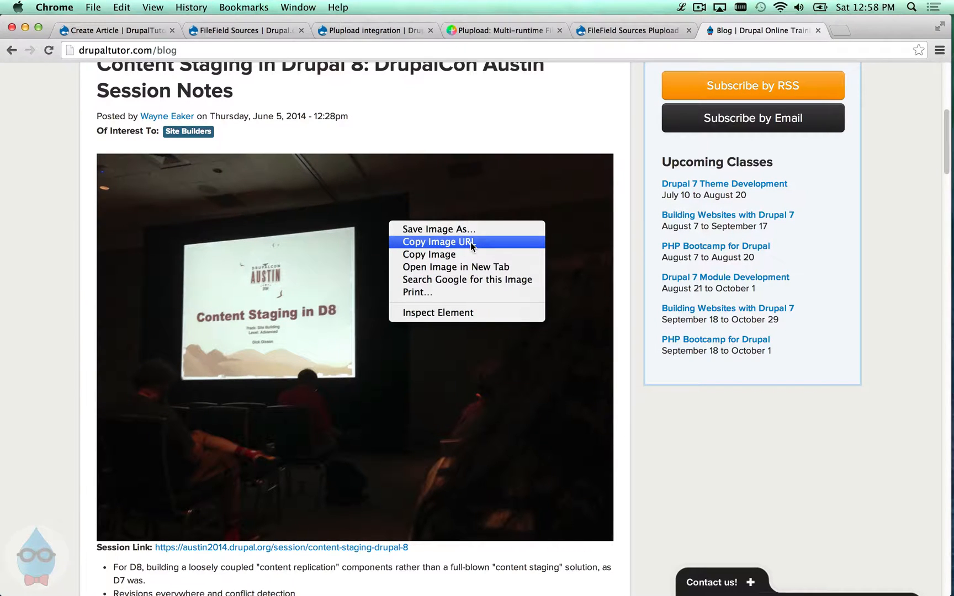
left_click(470, 244)
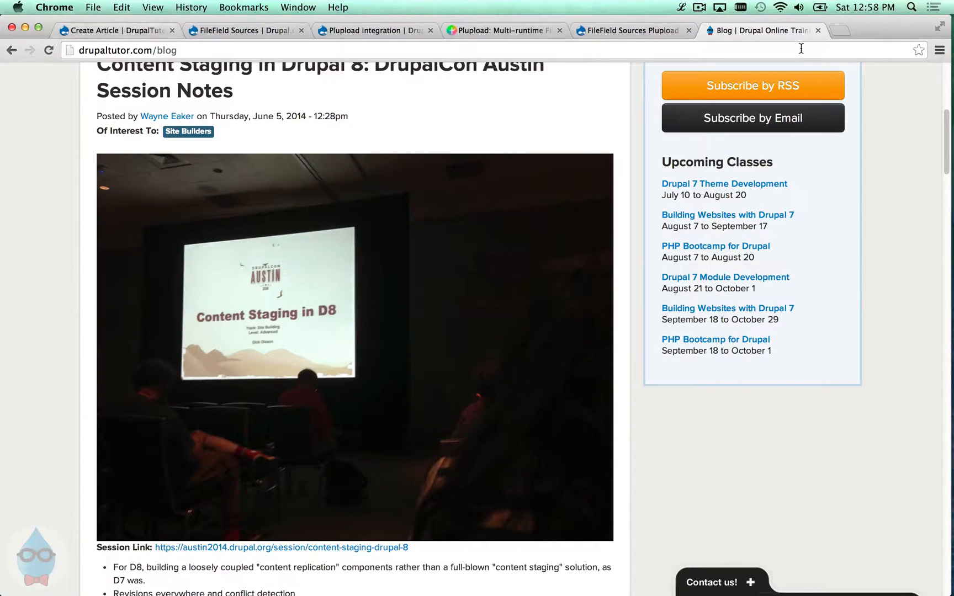
- Open the copied contentstagingd8.png address in a new tab to verify it, then return to the article form
left_click(836, 30)
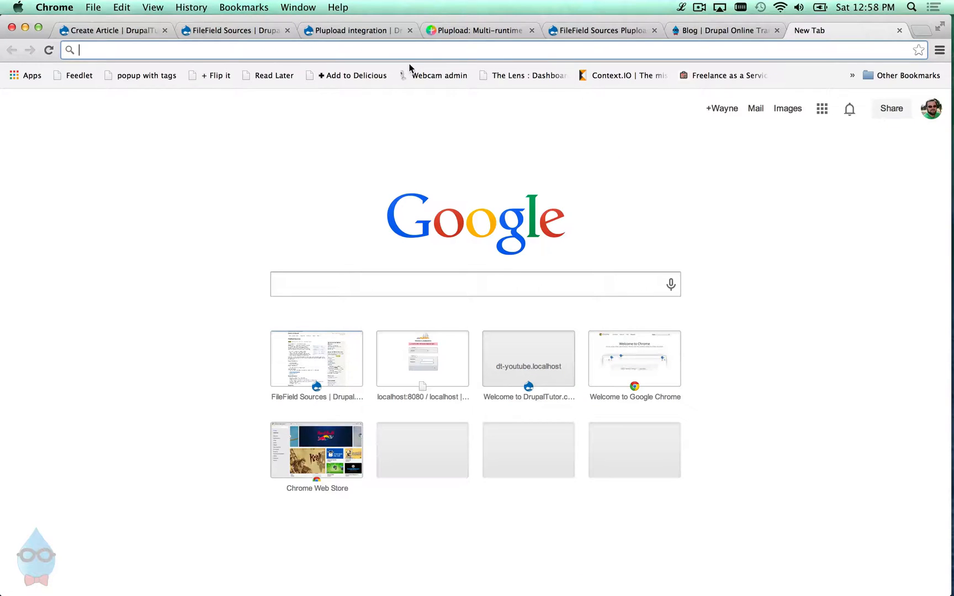
key("super+v")
key("Return")
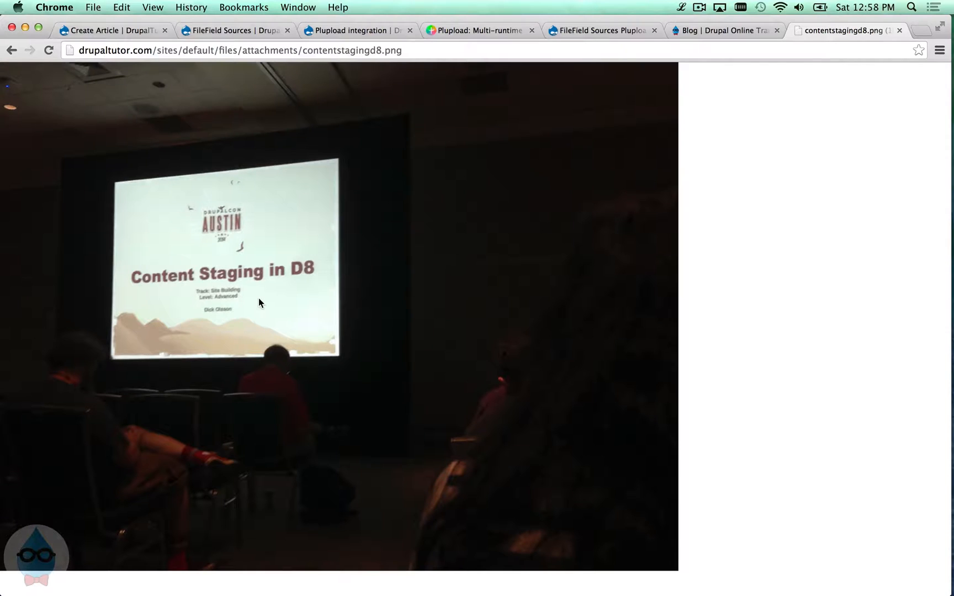
left_click(110, 31)
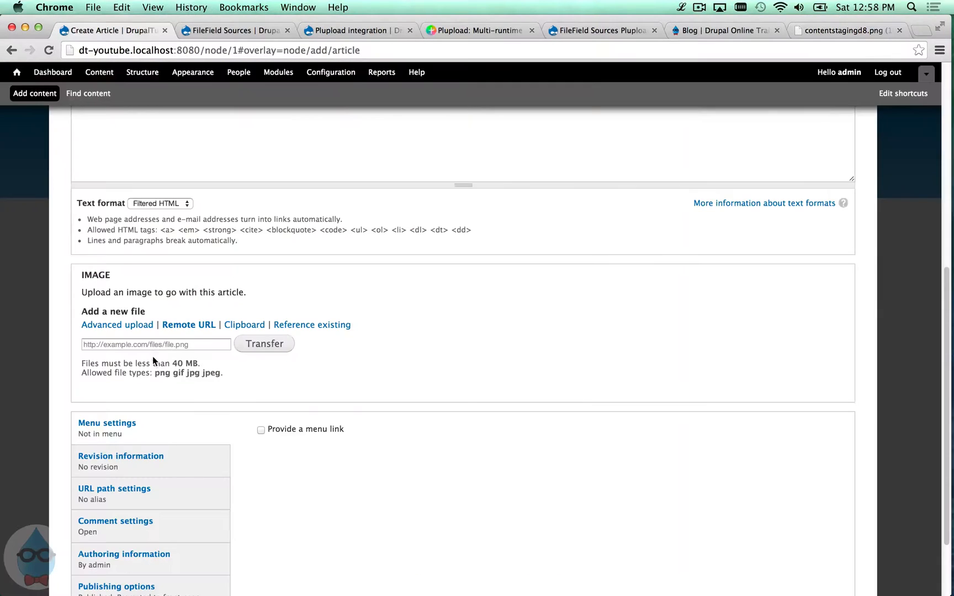
- Paste the photo address into the Remote URL field and transfer contentstagingd8.png
left_click(153, 346)
right_click(153, 346)
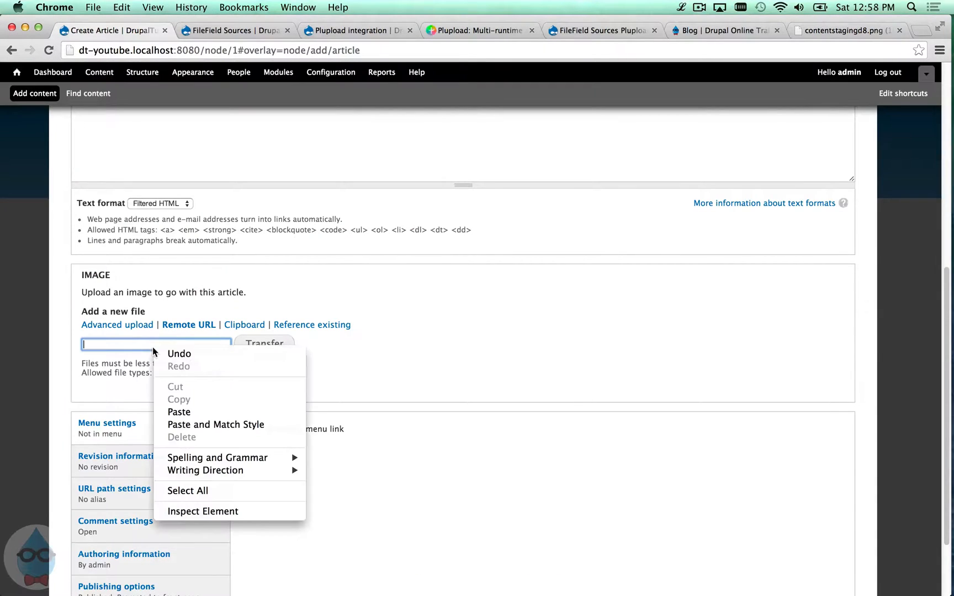
left_click(176, 408)
left_click(258, 345)
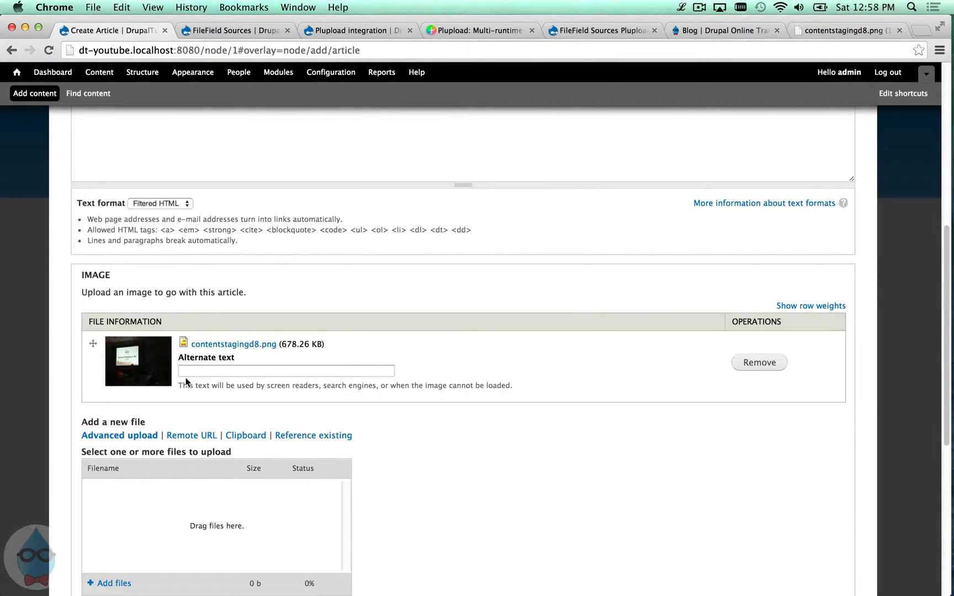
- Save the Test 2 article and reopen it for editing
scroll(271, 371, "down", 10)
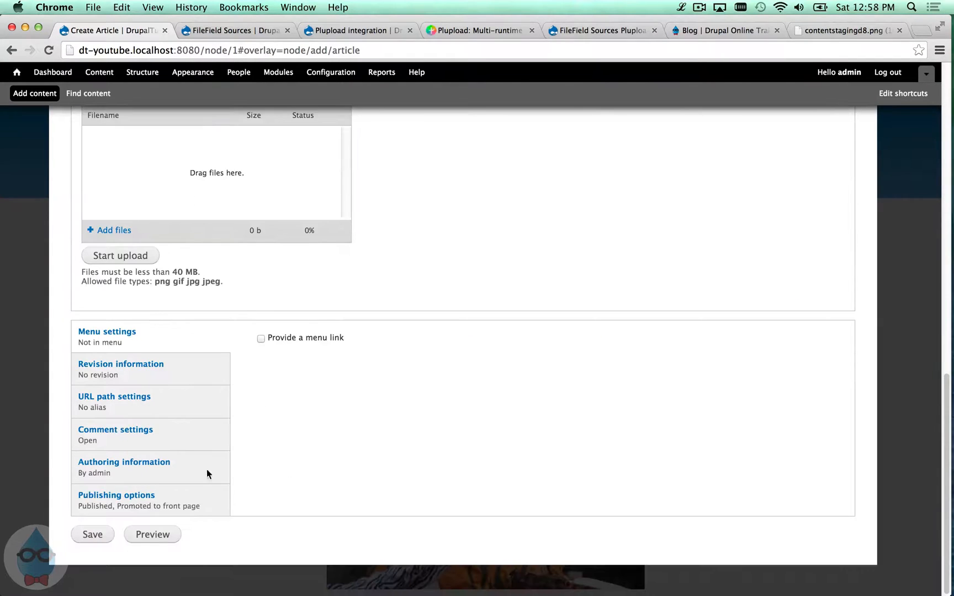
left_click(110, 535)
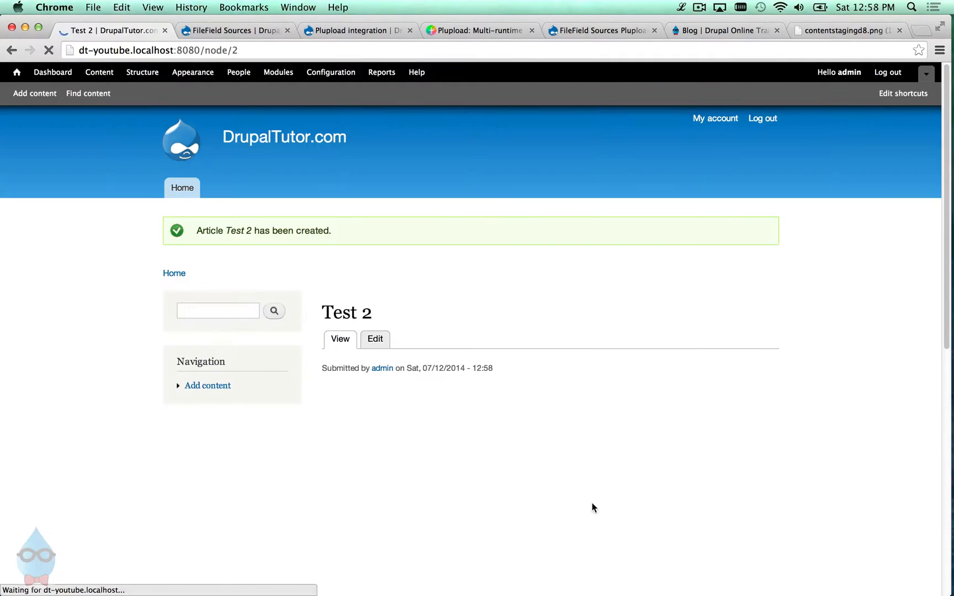
scroll(563, 422, "down", 3)
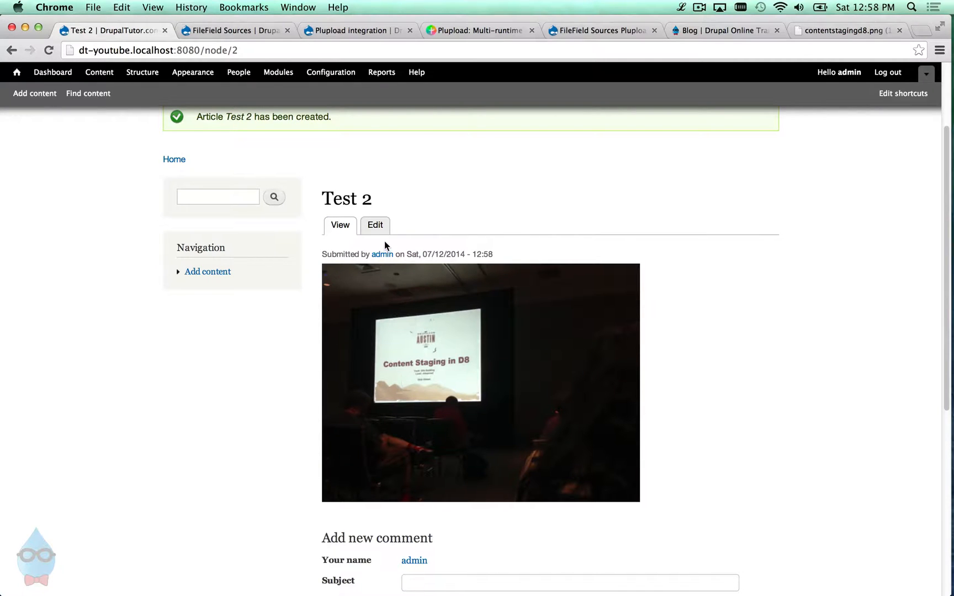
left_click(377, 227)
scroll(406, 225, "down", 10)
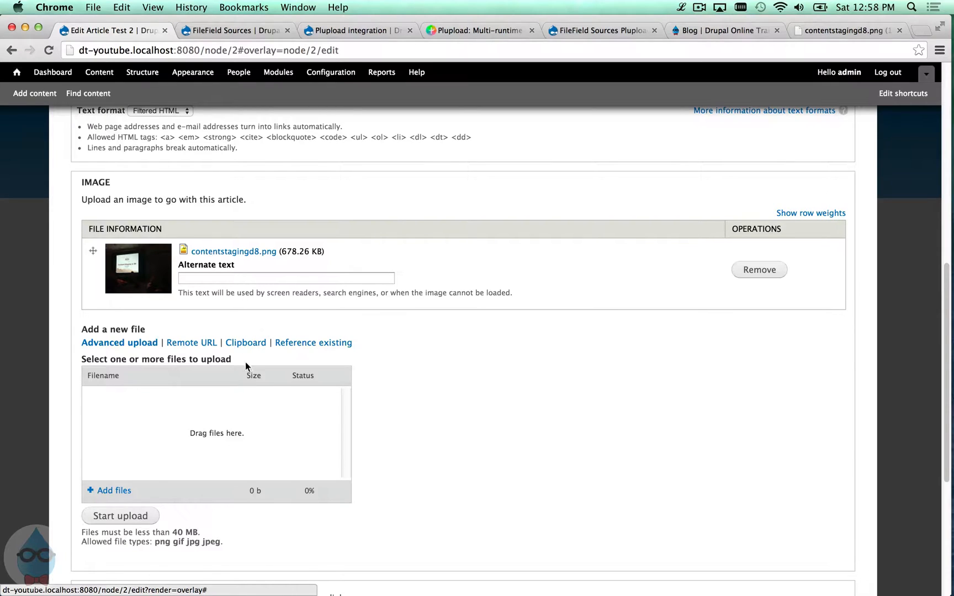
- Switch the Image field to the Clipboard source and go to the blog post with conference photos
left_click(245, 344)
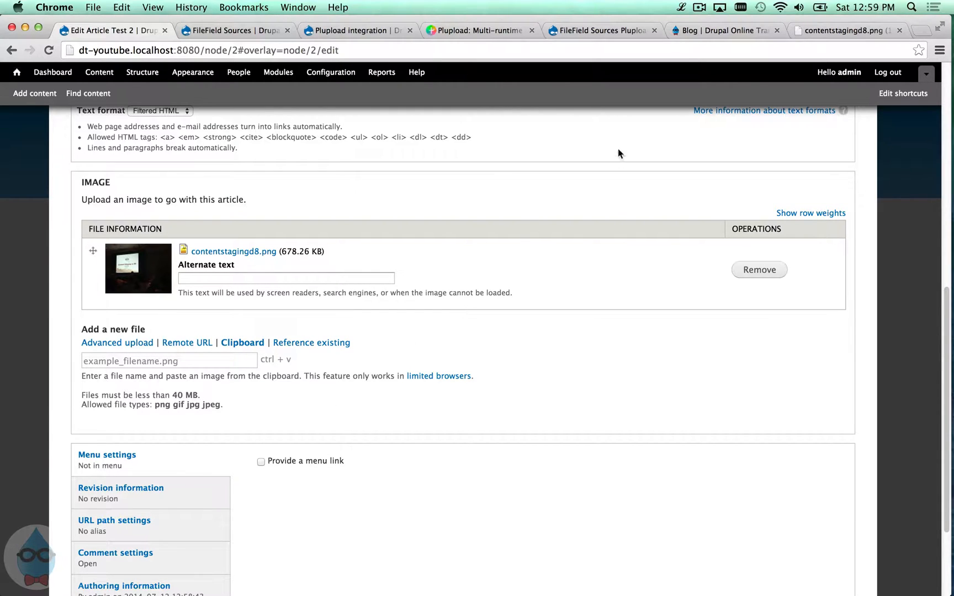
left_click(729, 31)
scroll(590, 345, "down", 10)
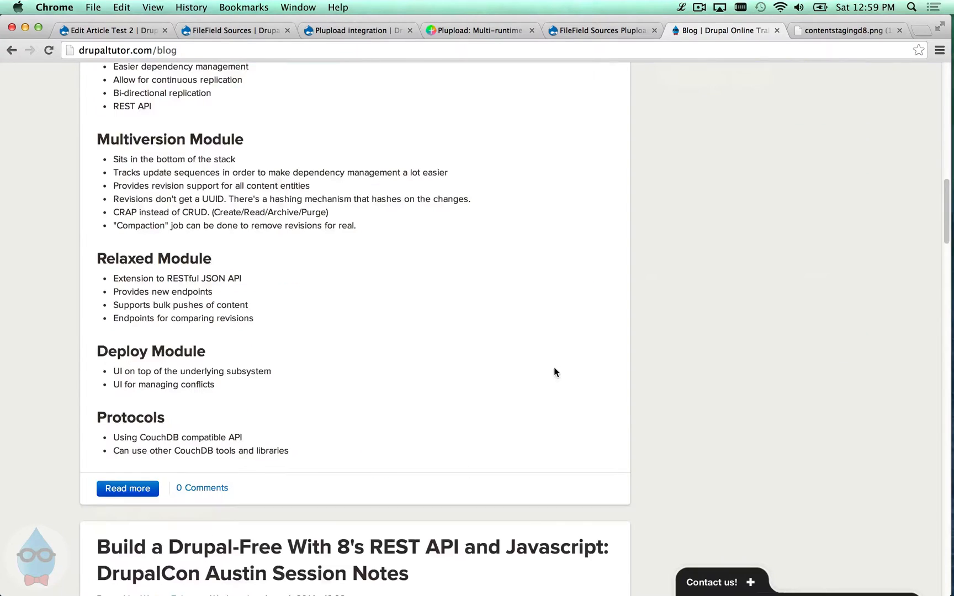
scroll(555, 372, "down", 15)
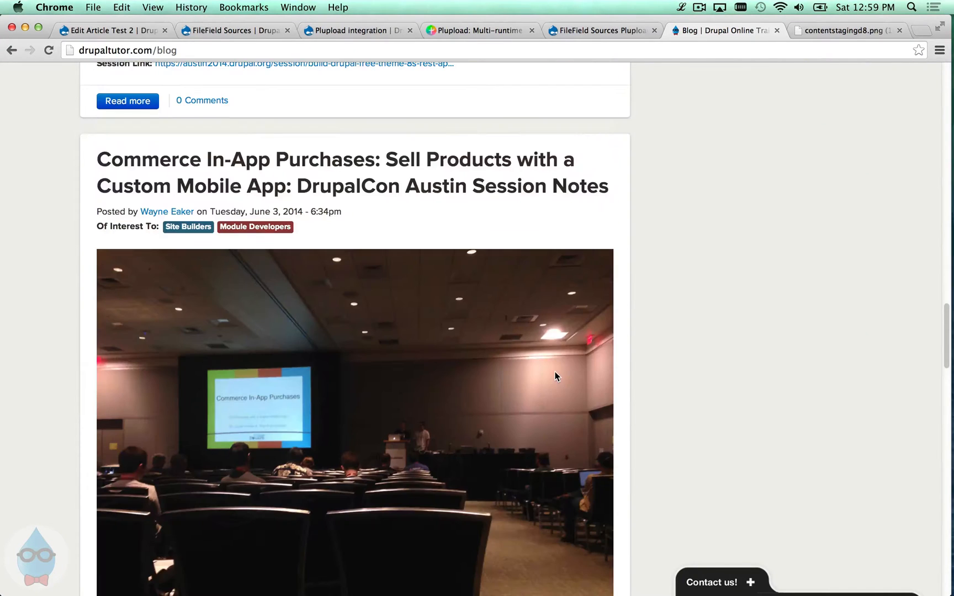
- Copy the conference-room photo to the clipboard and return to the Edit Article form
right_click(524, 369)
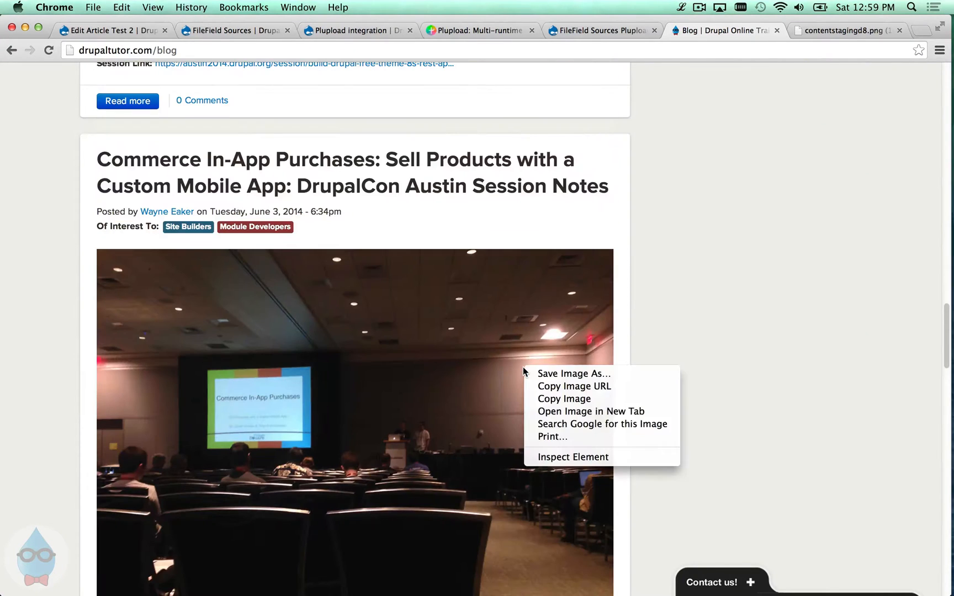
left_click(513, 353)
scroll(579, 290, "down", 1)
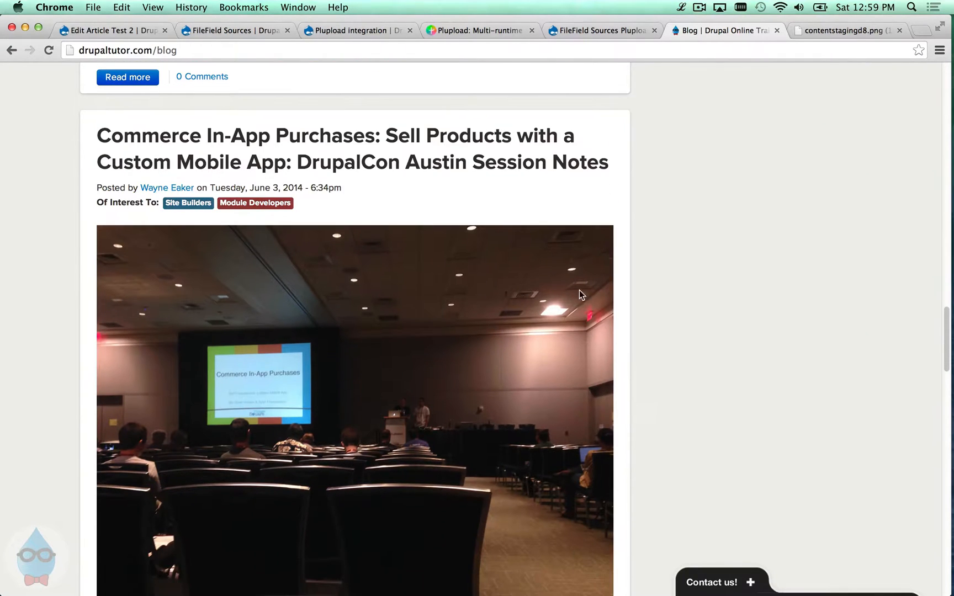
right_click(396, 327)
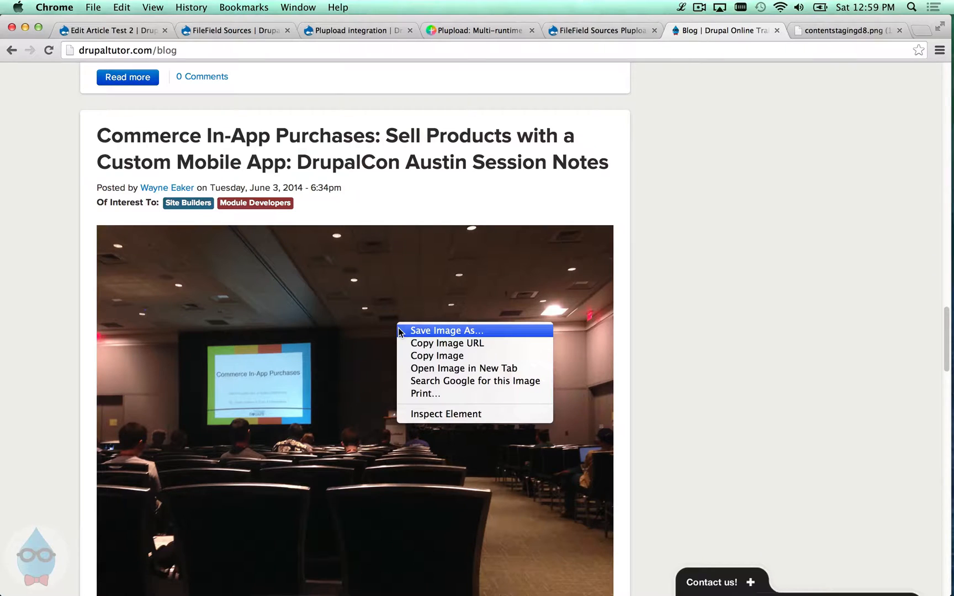
left_click(405, 358)
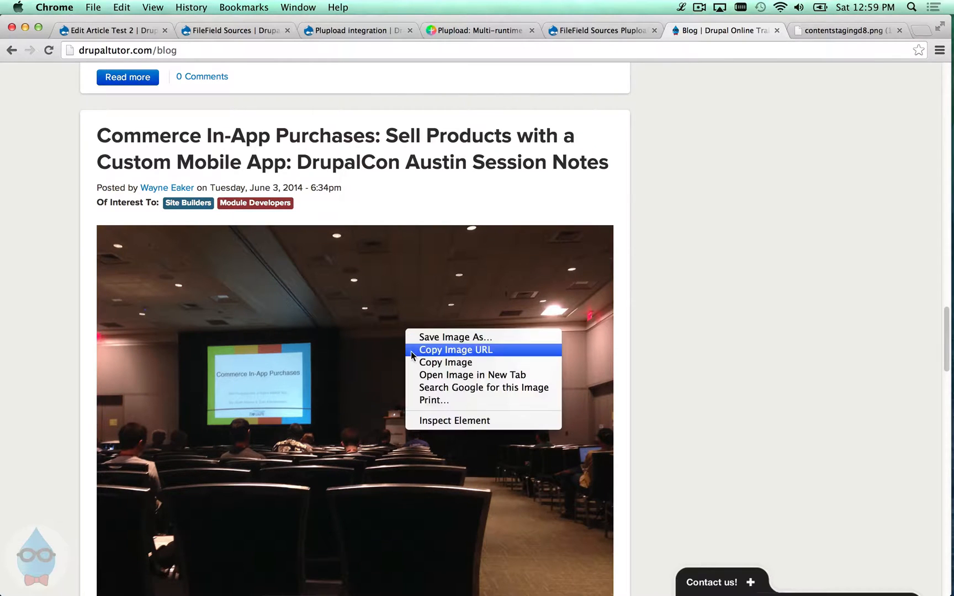
right_click(405, 329)
left_click(493, 362)
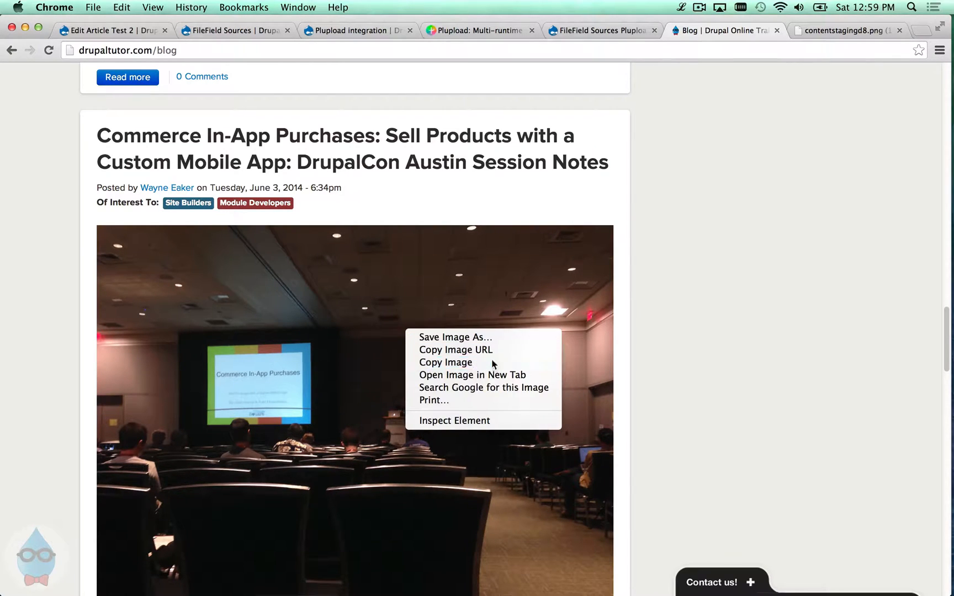
left_click(83, 30)
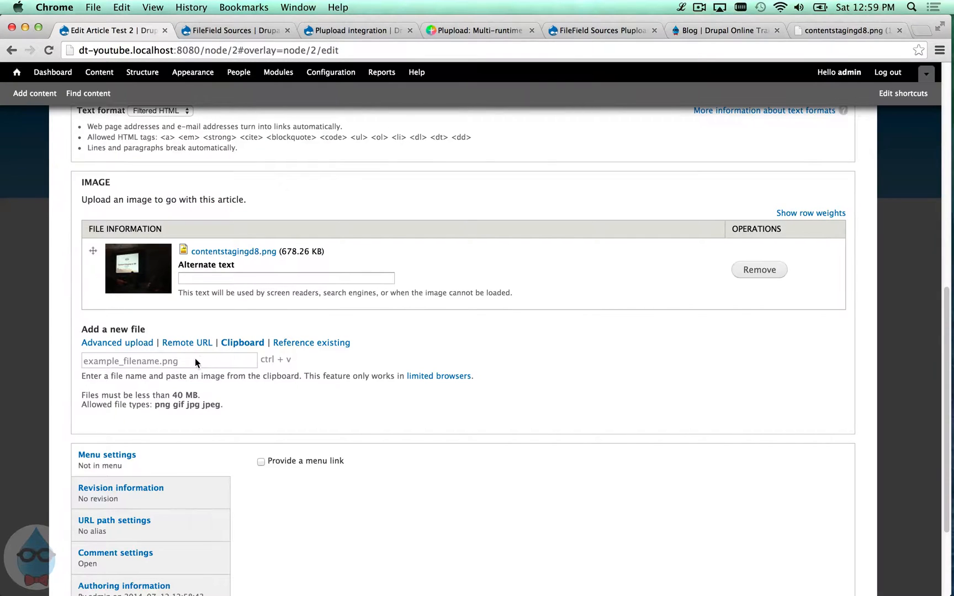
- Paste the conference photo into the image field as paste_1405184357.png, then reselect the Clipboard source
right_click(195, 360)
left_click(231, 423)
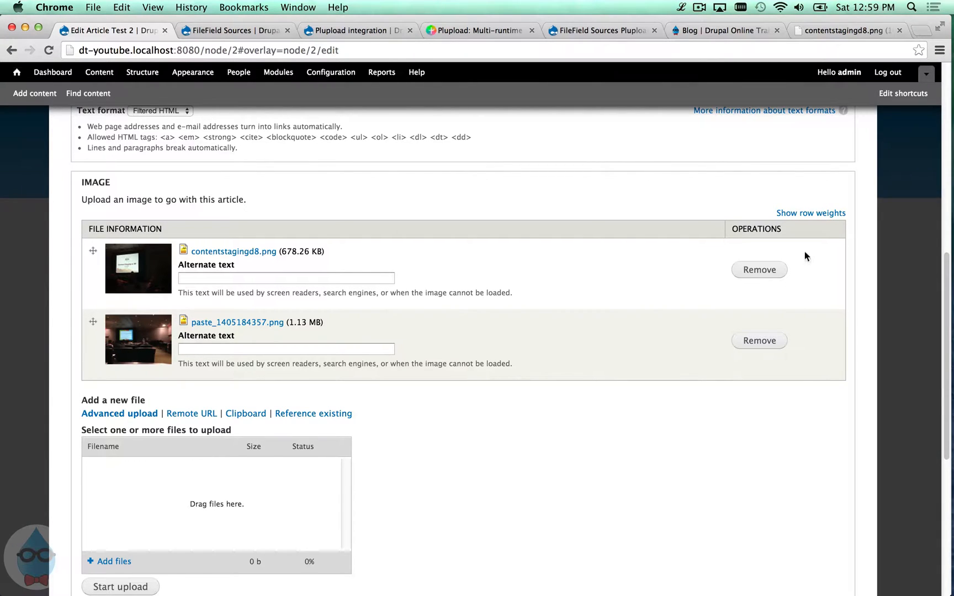
scroll(338, 353, "down", 2)
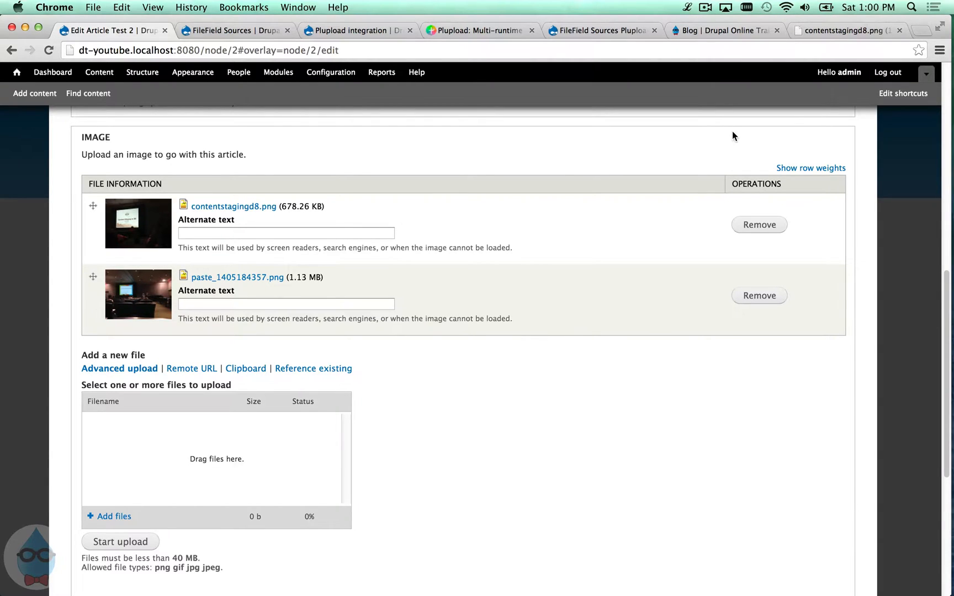
left_click(243, 370)
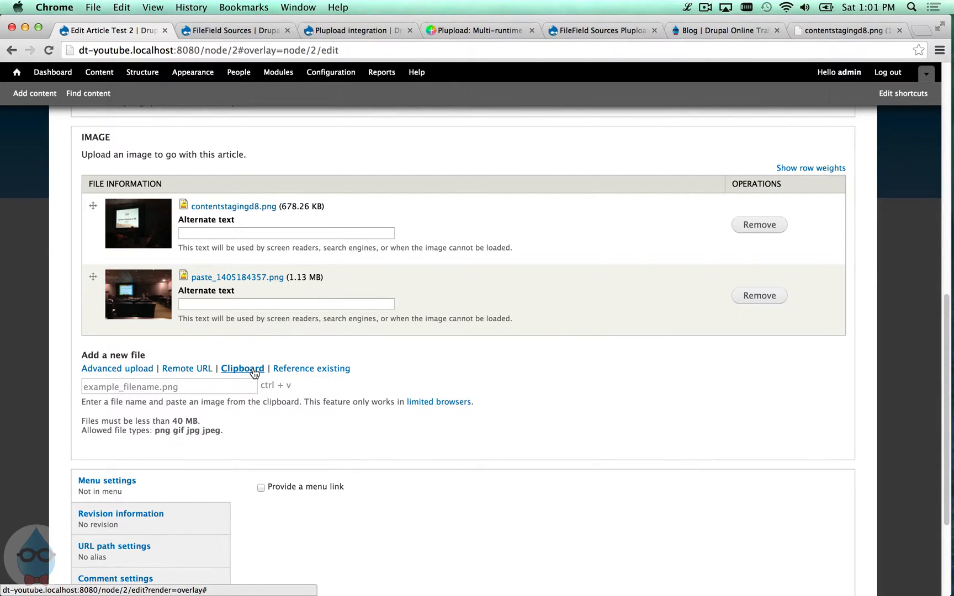
- Reference the existing file IMG_7642.jpg by searching 'im' in the autocomplete
left_click(285, 369)
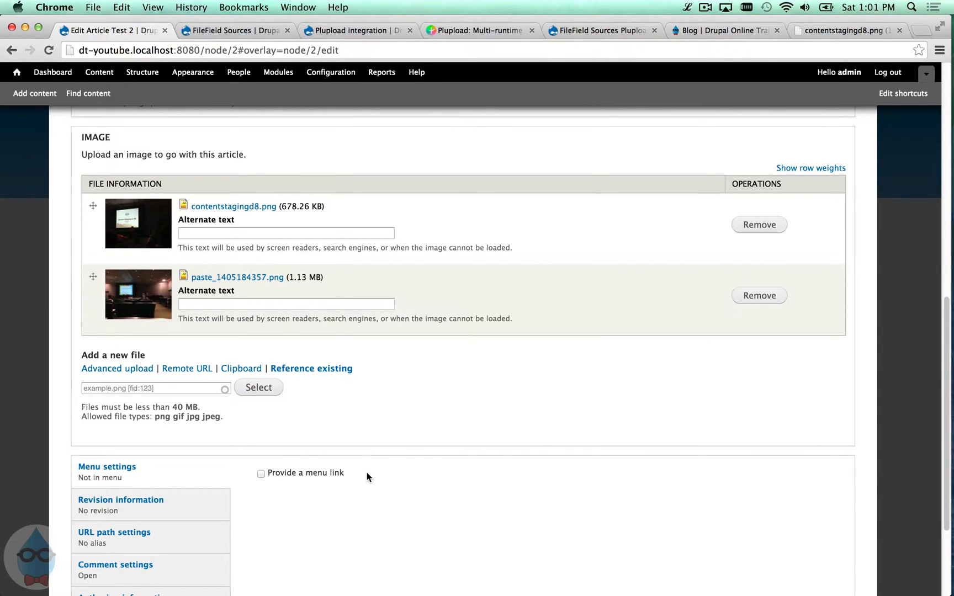
left_click(201, 390)
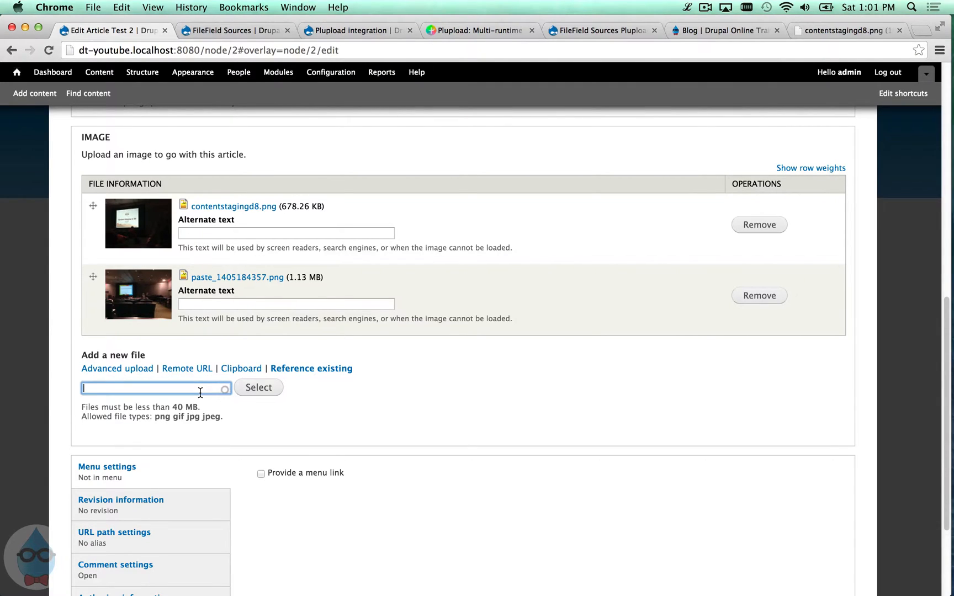
type("i")
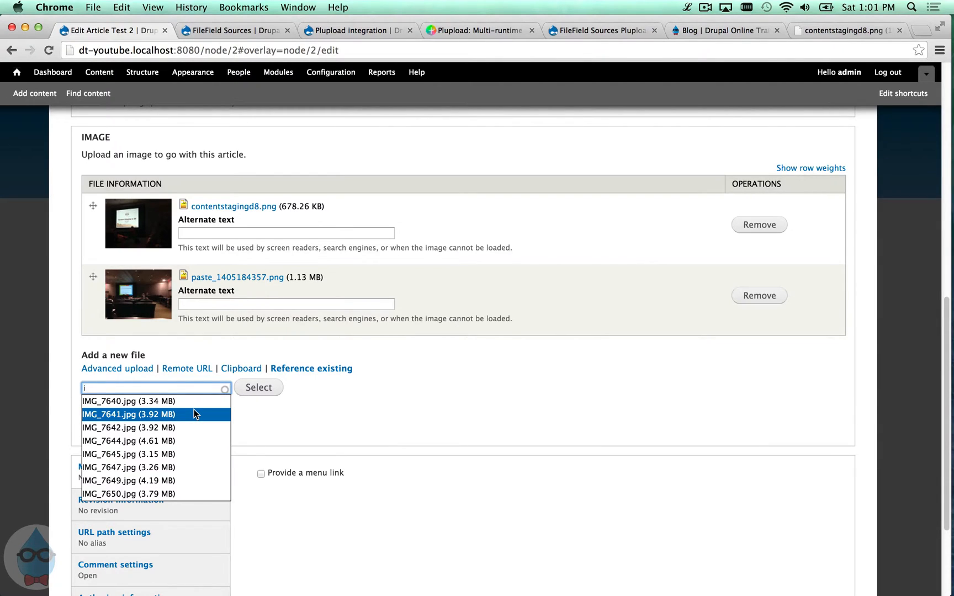
left_click(353, 303)
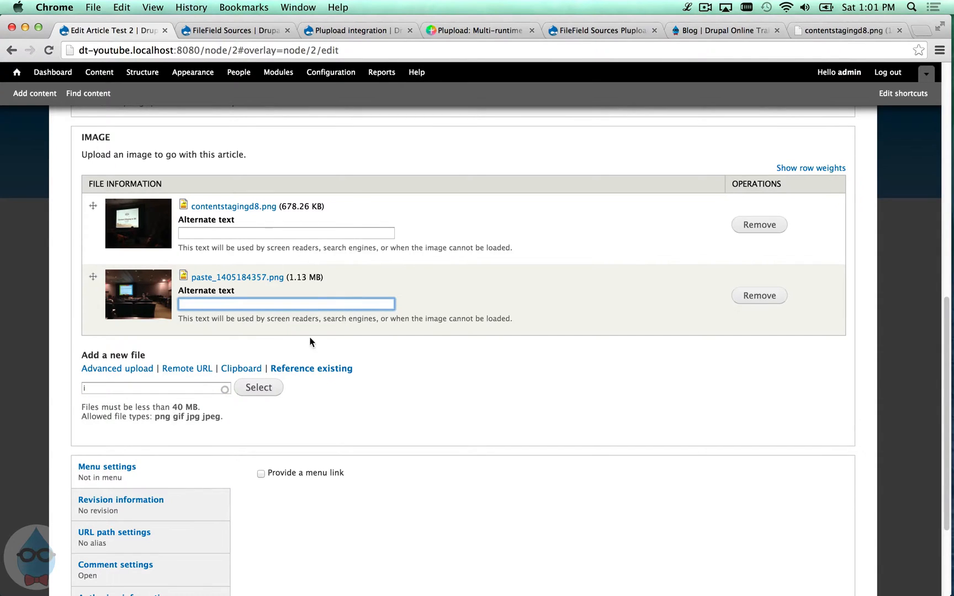
left_click(202, 388)
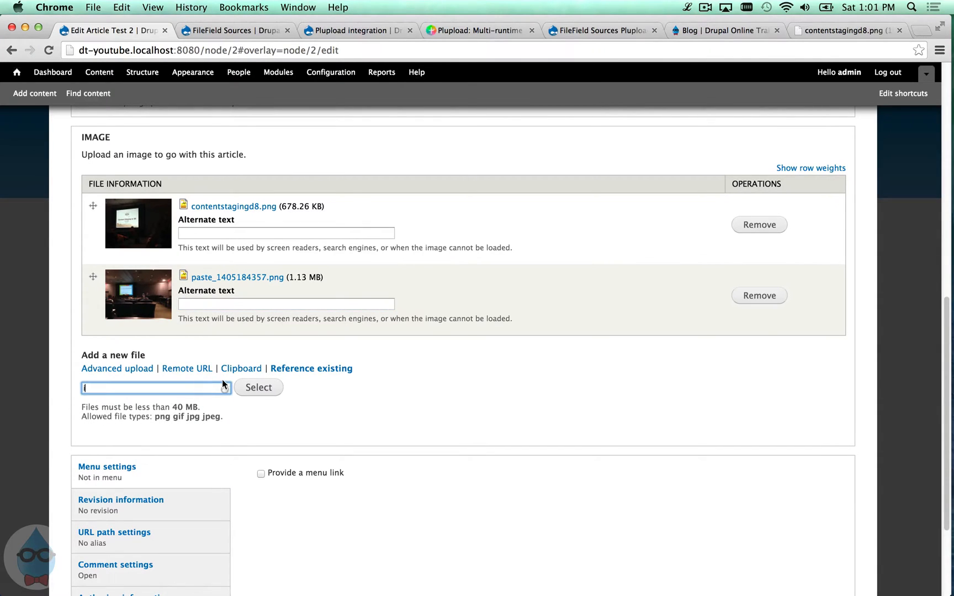
type("m")
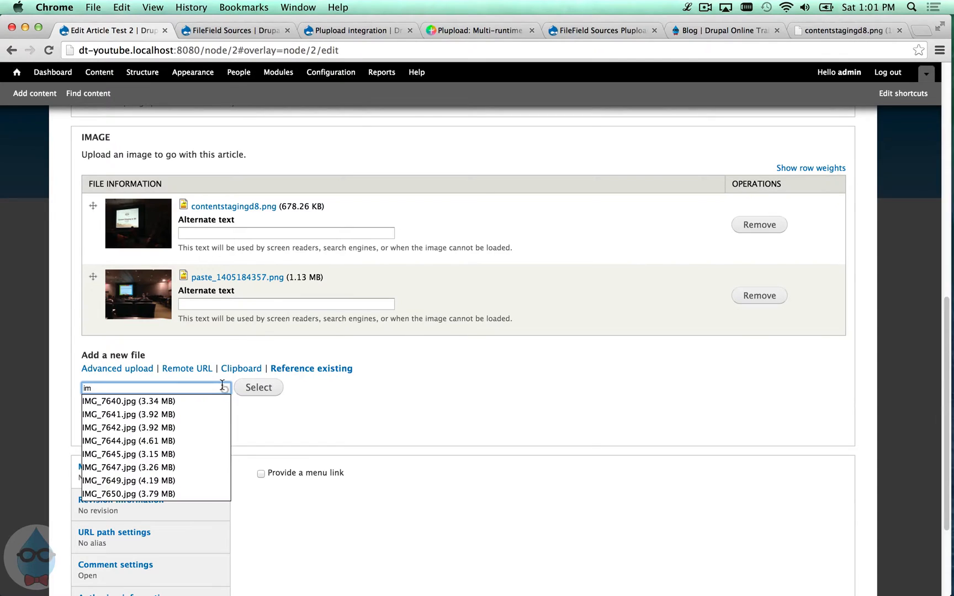
left_click(137, 428)
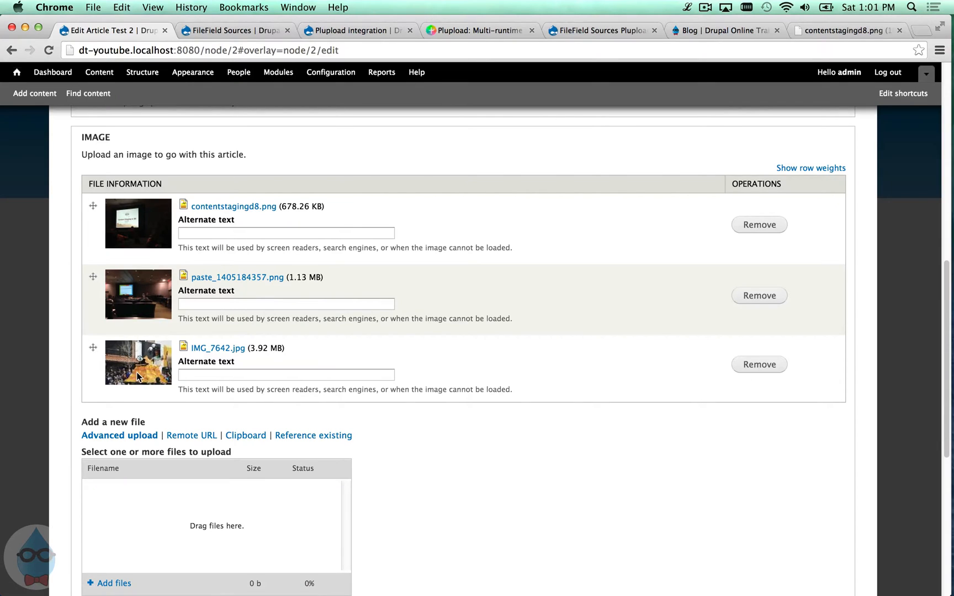
- Reference the existing file IMG_7649.jpg the same way and select it
scroll(138, 394, "down", 1)
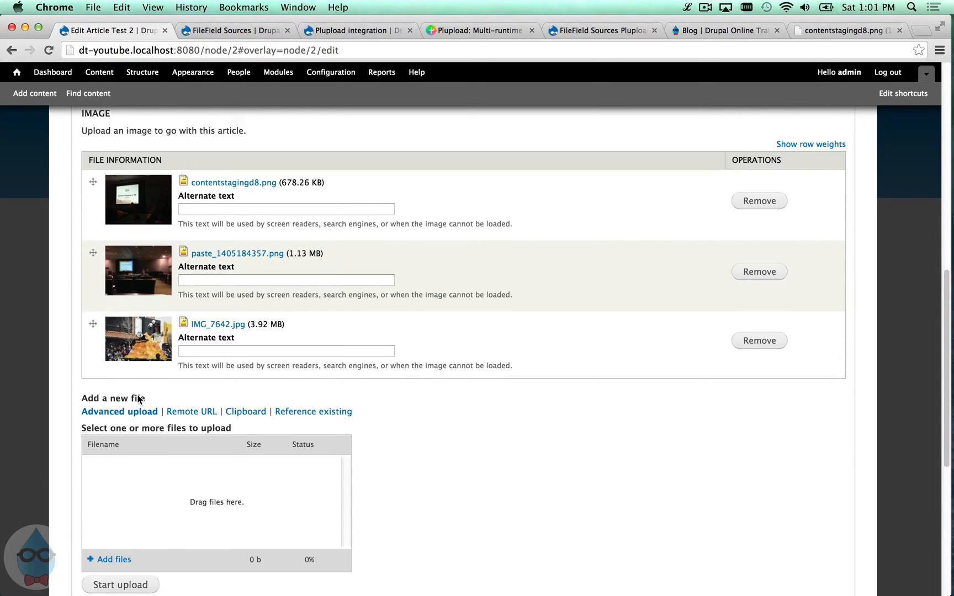
left_click(293, 412)
left_click(195, 432)
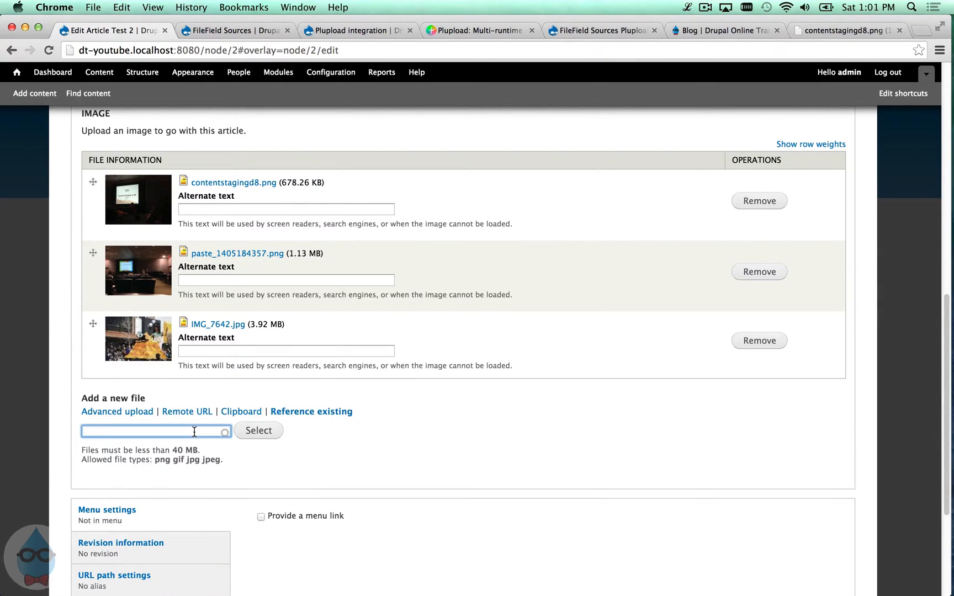
type("im")
left_click(184, 524)
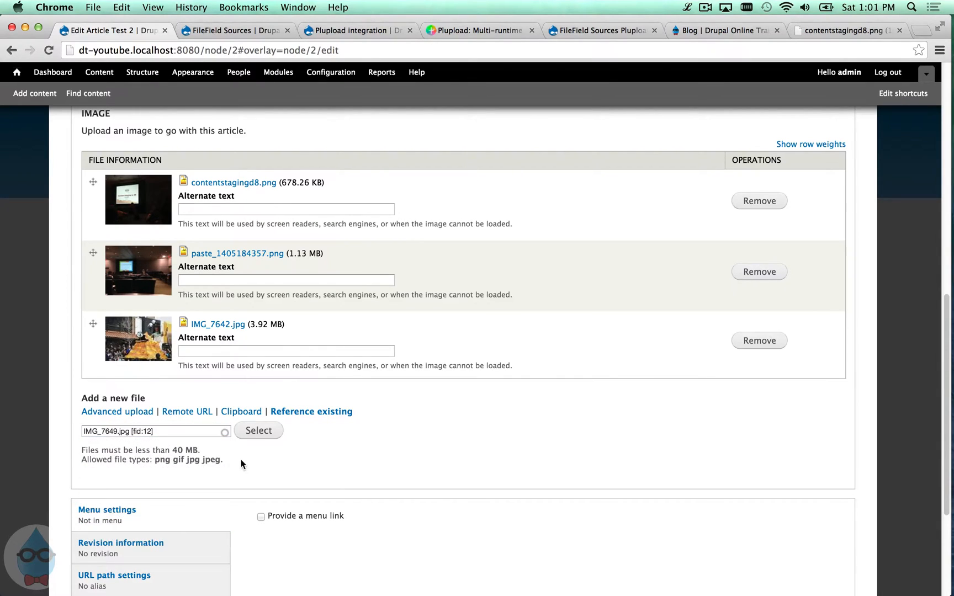
left_click(257, 432)
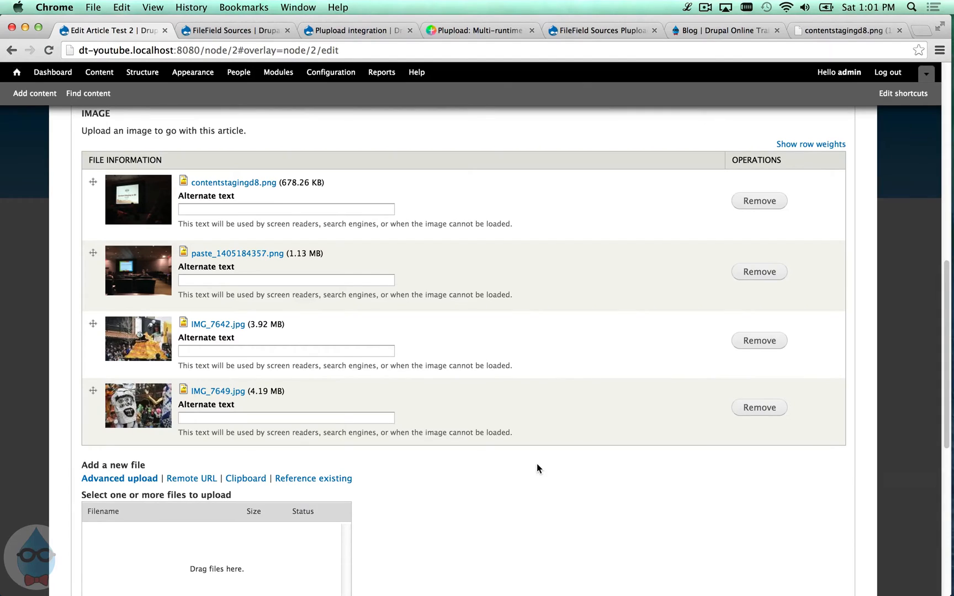
scroll(537, 467, "down", 3)
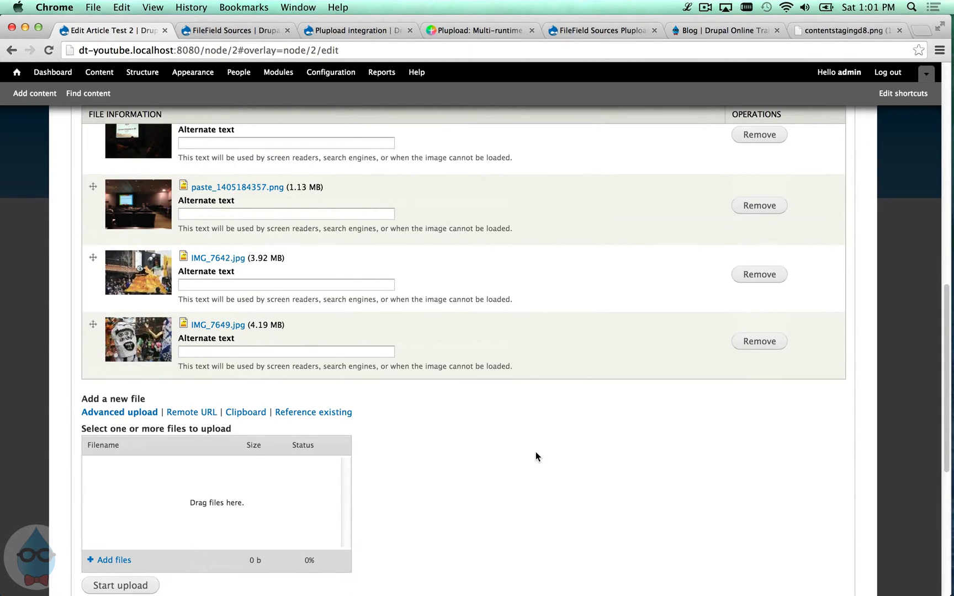
scroll(536, 452, "down", 5)
scroll(536, 452, "down", 10)
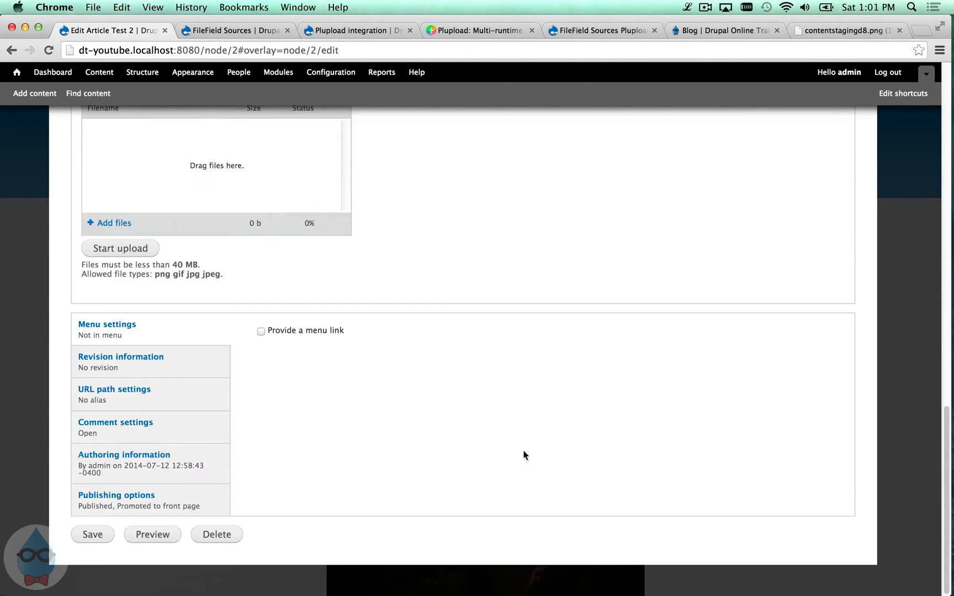
- Save Test 2 with its four images, review them, then return to the FileField Sources project page
left_click(82, 533)
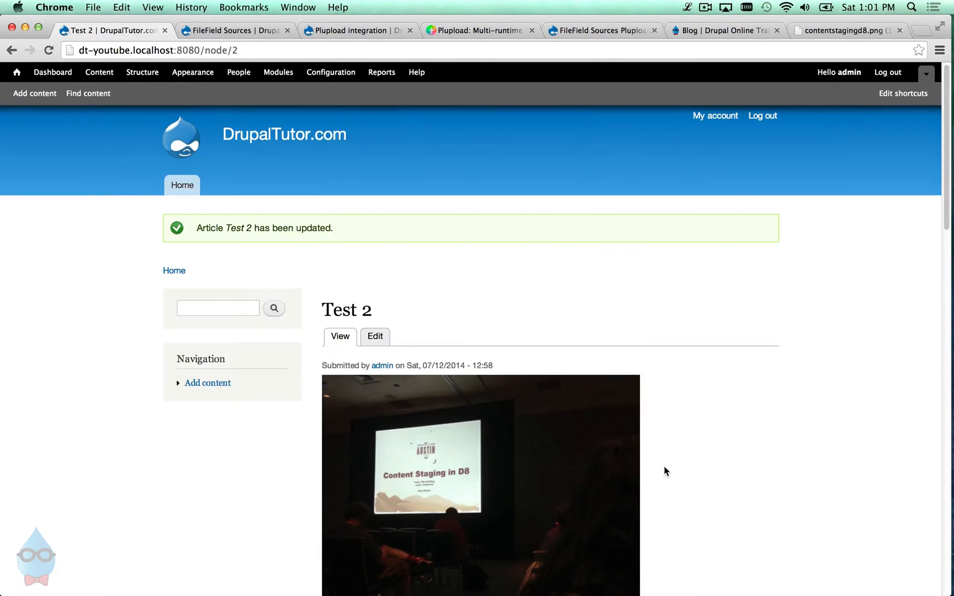
scroll(664, 471, "down", 10)
scroll(650, 467, "down", 12)
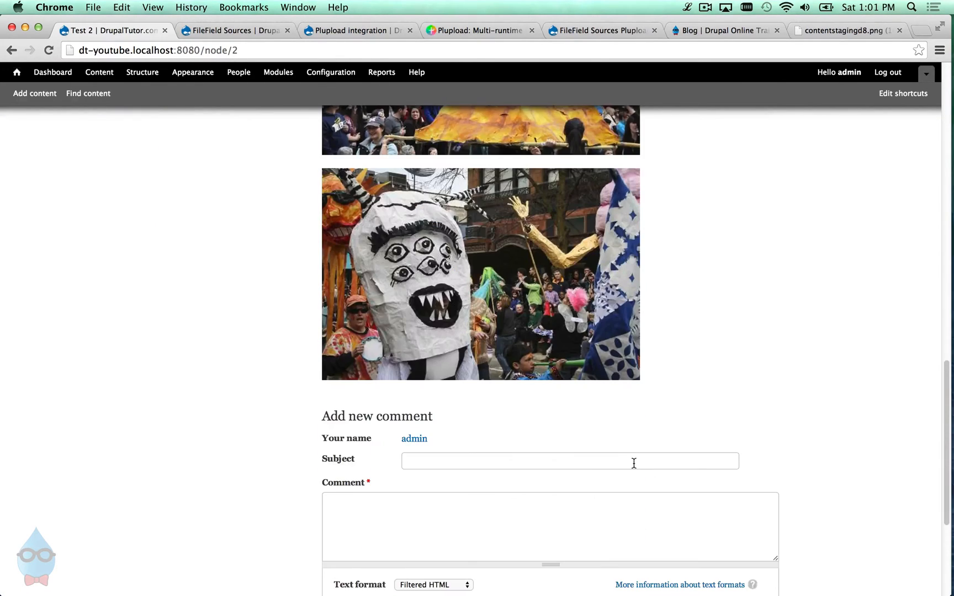
scroll(632, 462, "up", 11)
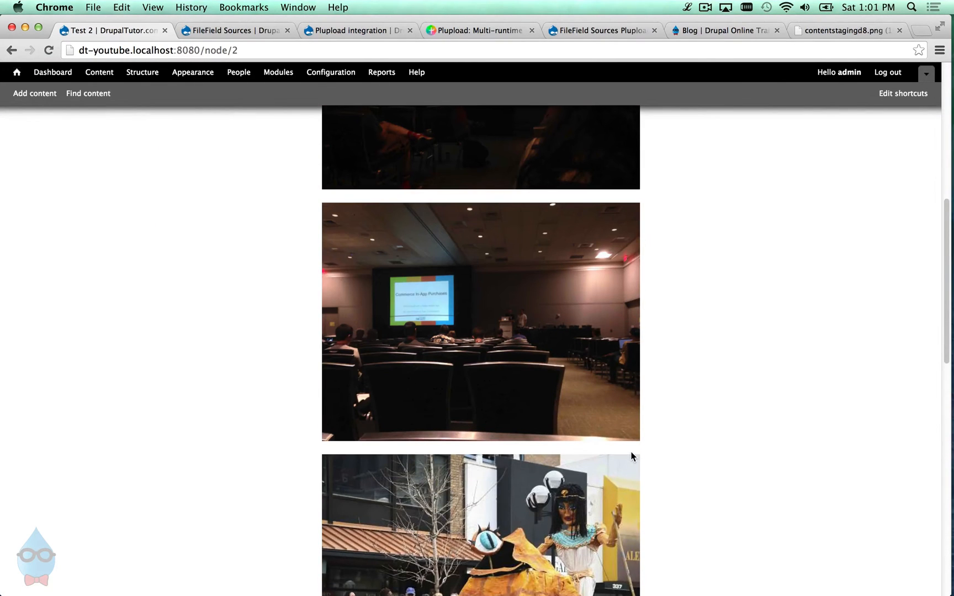
scroll(632, 458, "up", 6)
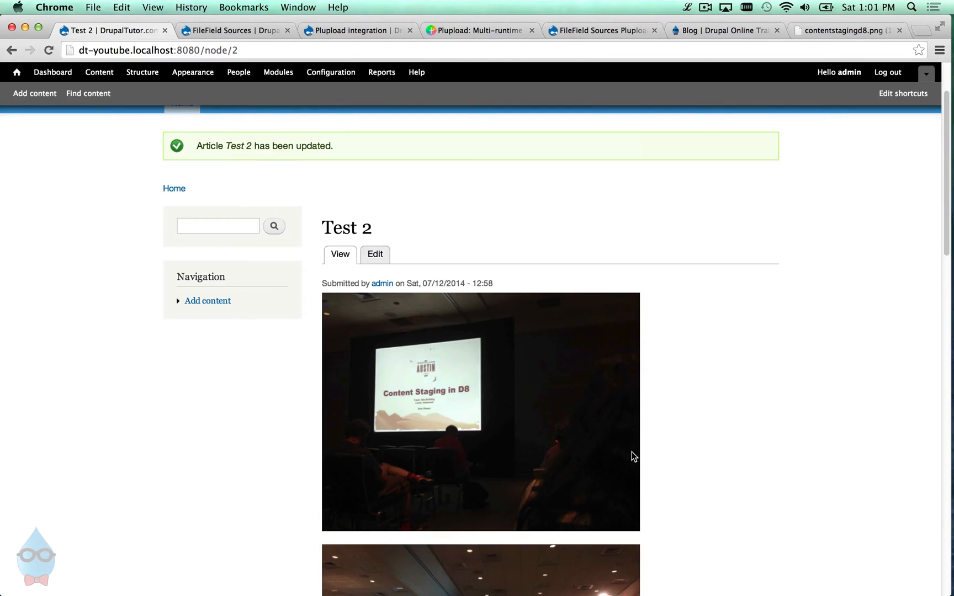
scroll(633, 453, "up", 2)
left_click(229, 32)
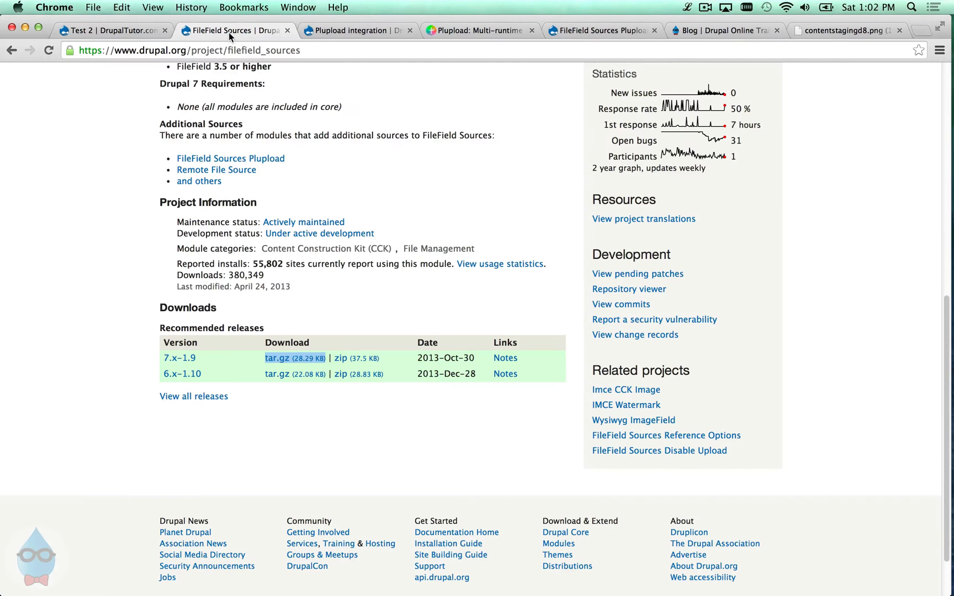
scroll(366, 154, "up", 10)
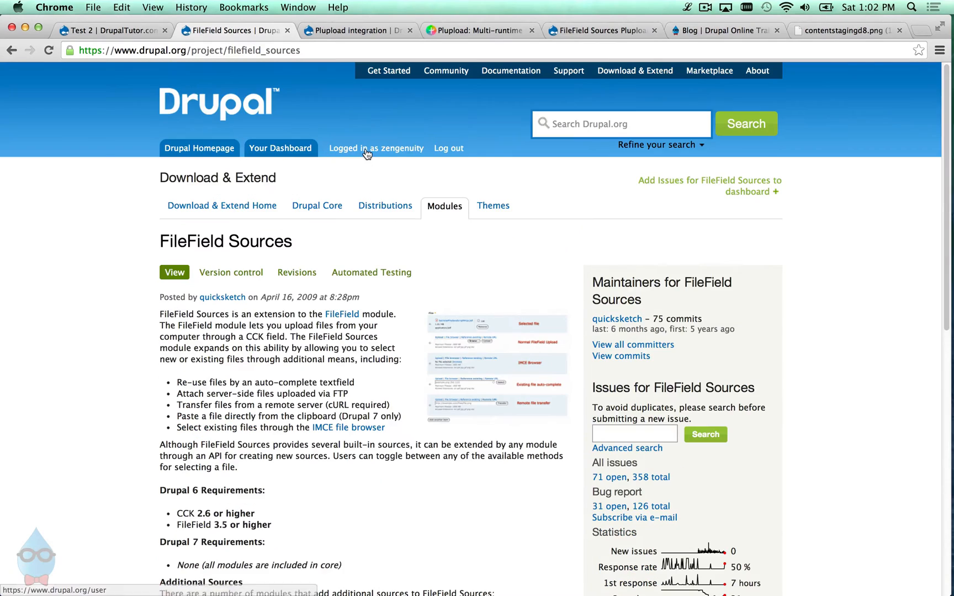